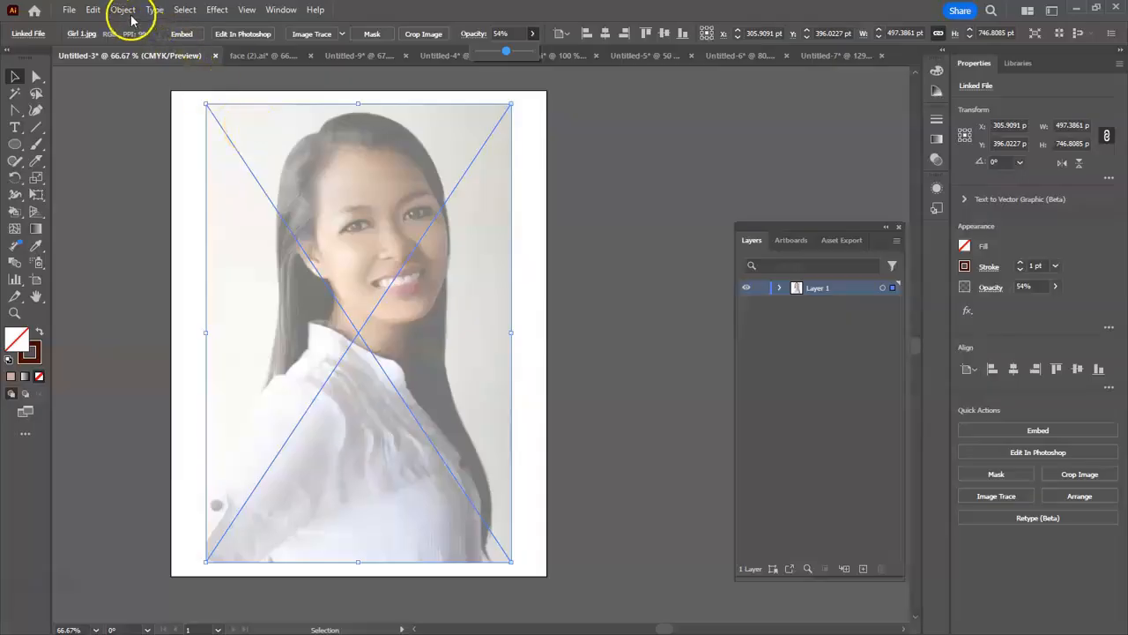
- Lock the selected portrait photo so it stays fixed as a tracing template
{"action": "mouse_move", "coordinate": [185, 145]}
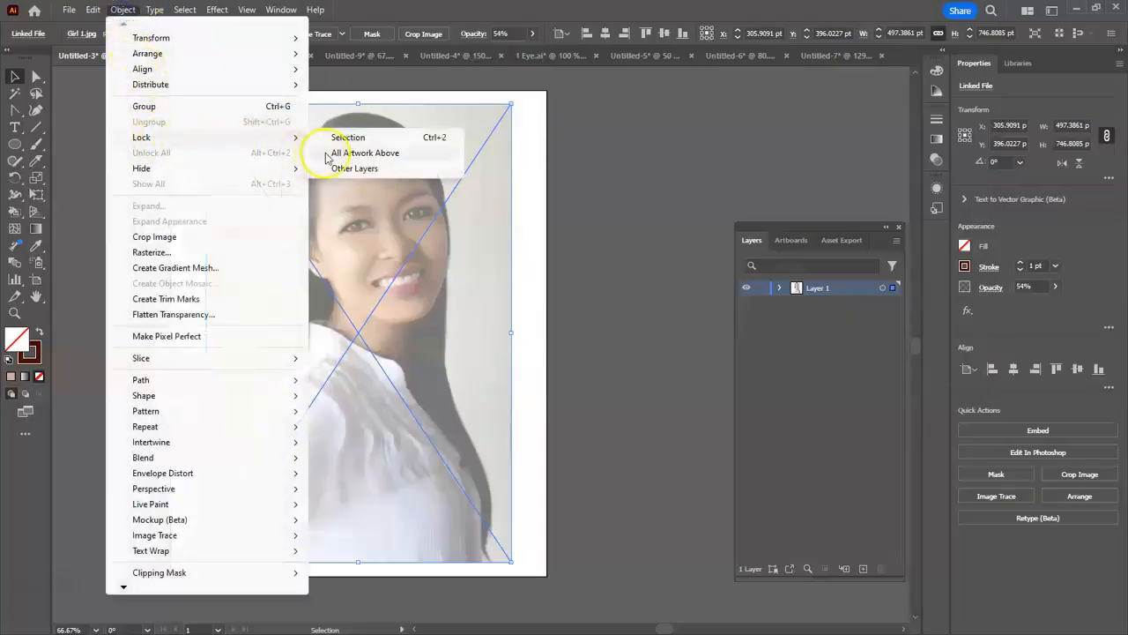
{"action": "left_click", "coordinate": [334, 139]}
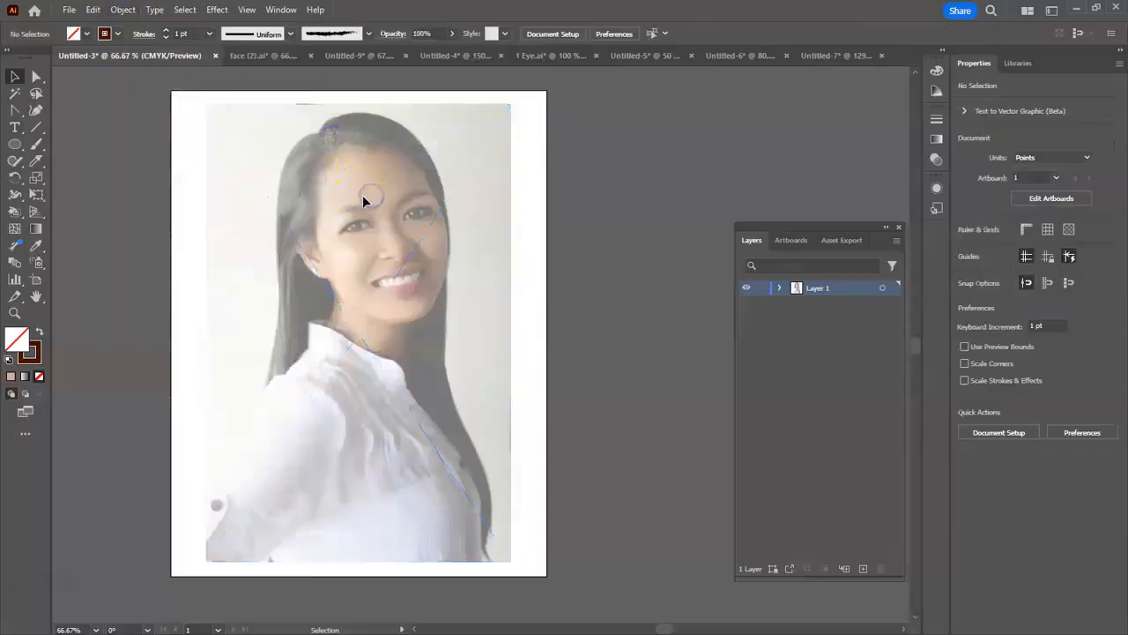
- Start the face outline with the Curvature tool, tracing the forehead hairline and the face edge opposite the visible ear down to cheek level
{"action": "left_click", "coordinate": [14, 313]}
{"action": "left_click_drag", "start_coordinate": [304, 216], "coordinate": [475, 160]}
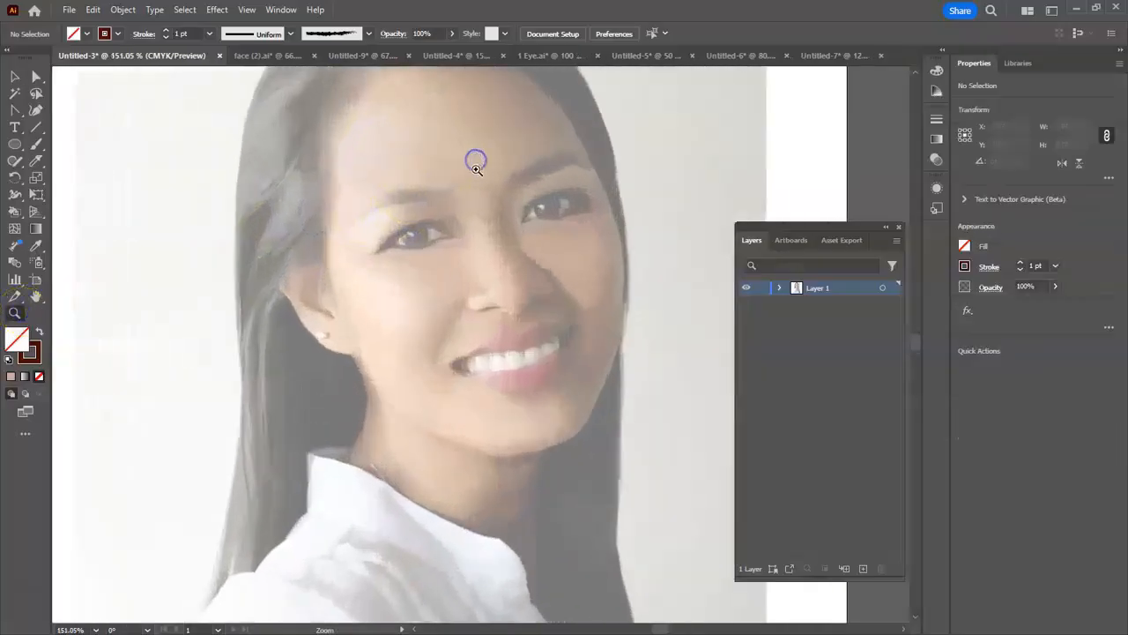
{"action": "left_click_drag", "start_coordinate": [482, 223], "coordinate": [437, 350]}
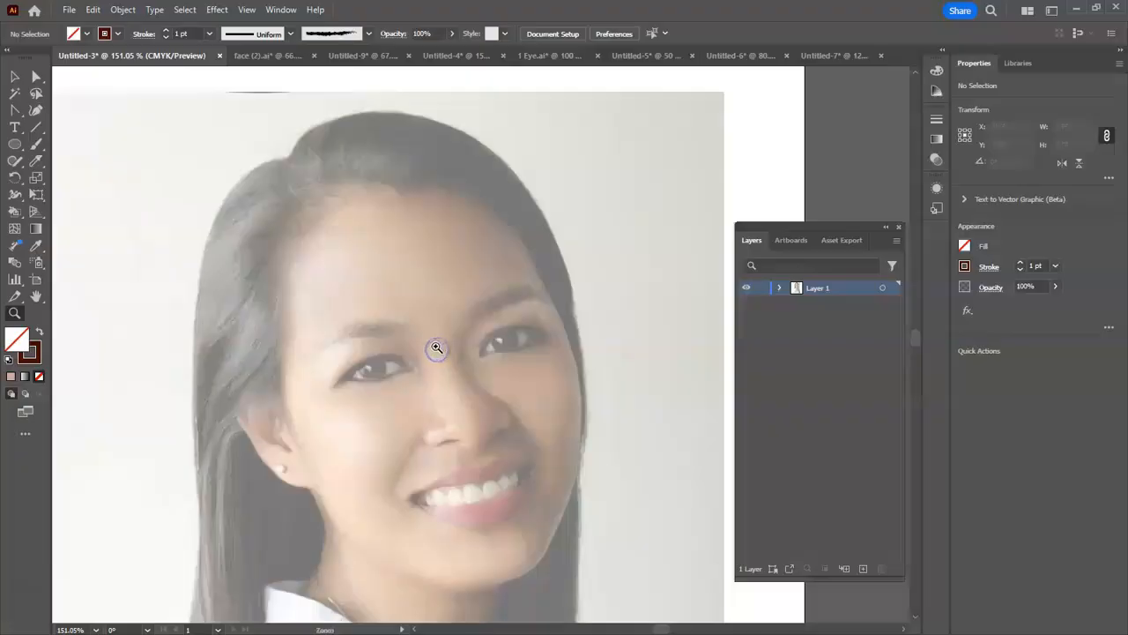
{"action": "left_click", "coordinate": [36, 110]}
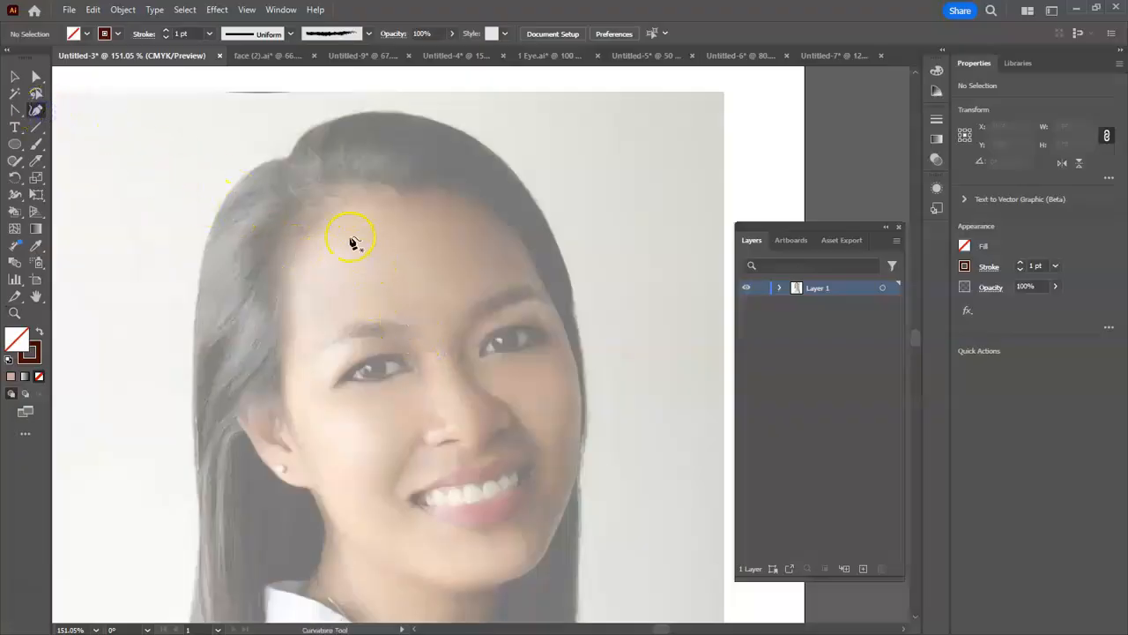
{"action": "scroll", "coordinate": [353, 239], "scroll_direction": "down", "scroll_amount": 2}
{"action": "scroll", "coordinate": [353, 243], "scroll_direction": "up", "scroll_amount": 1}
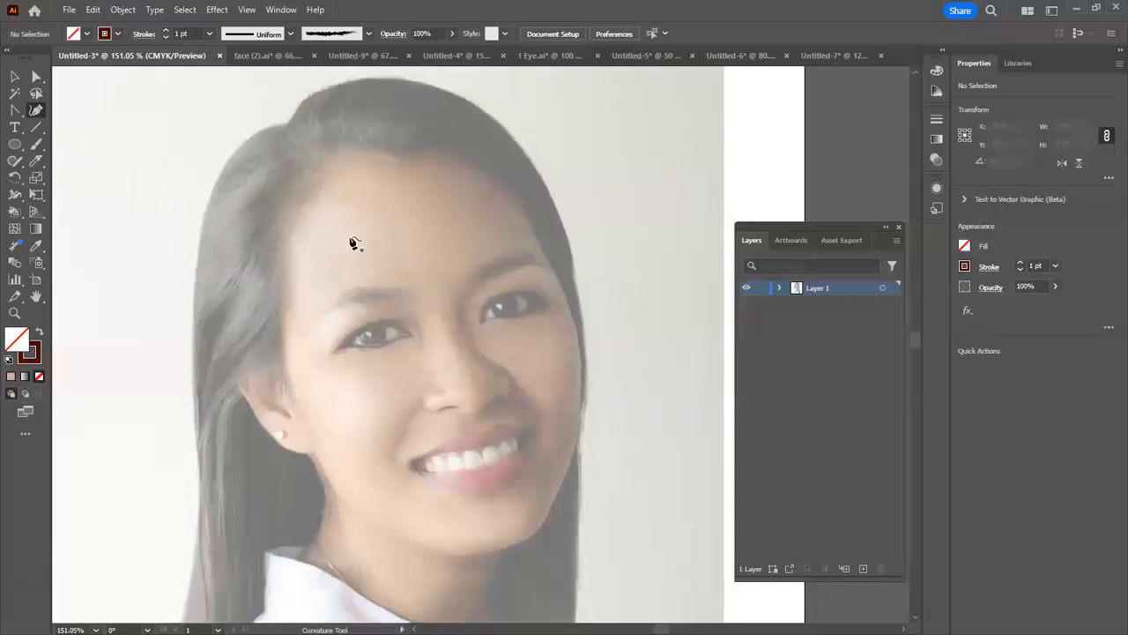
{"action": "scroll", "coordinate": [344, 185], "scroll_direction": "down", "scroll_amount": 1}
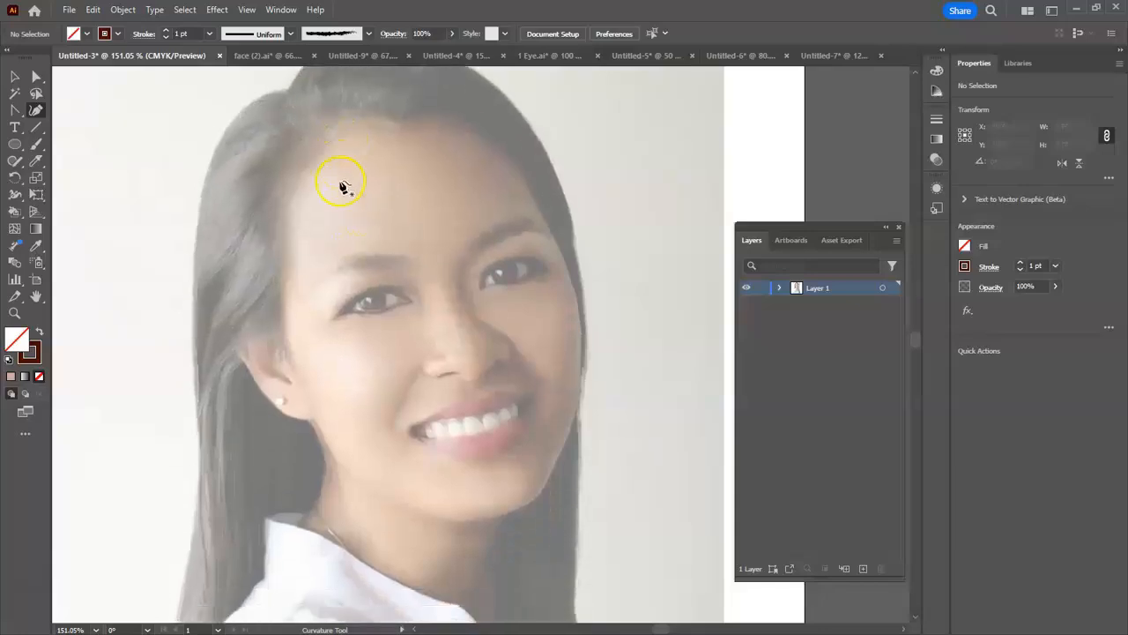
{"action": "left_click", "coordinate": [351, 122]}
{"action": "left_click", "coordinate": [399, 129]}
{"action": "left_click", "coordinate": [435, 117]}
{"action": "left_click", "coordinate": [498, 142]}
{"action": "left_click", "coordinate": [533, 195]}
{"action": "left_click", "coordinate": [565, 262]}
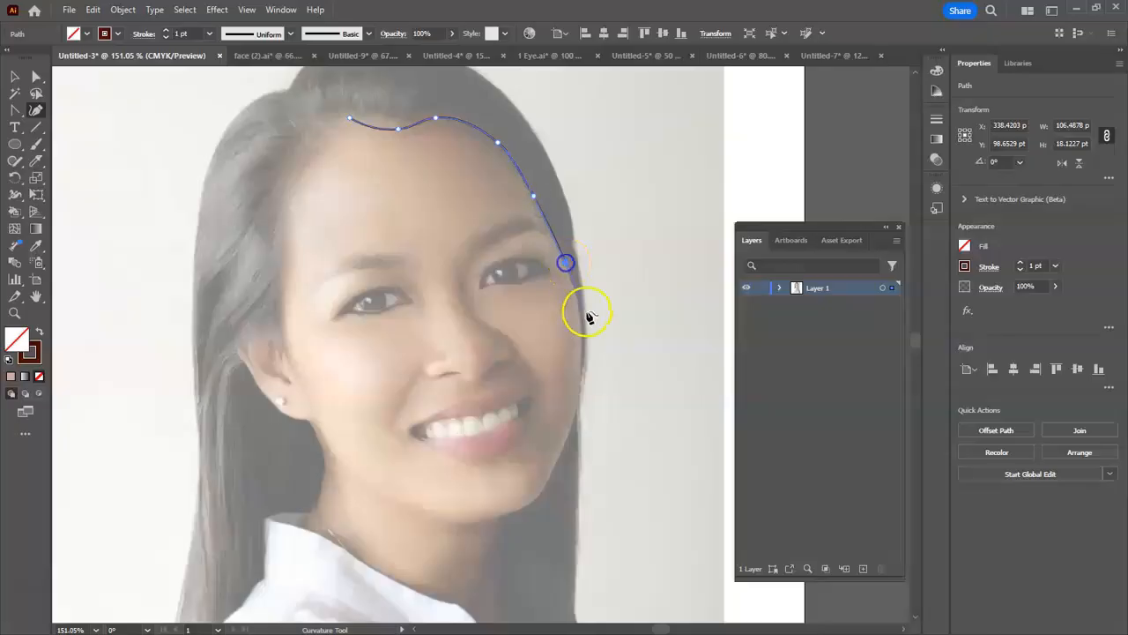
{"action": "left_click", "coordinate": [580, 338]}
{"action": "left_click", "coordinate": [575, 410]}
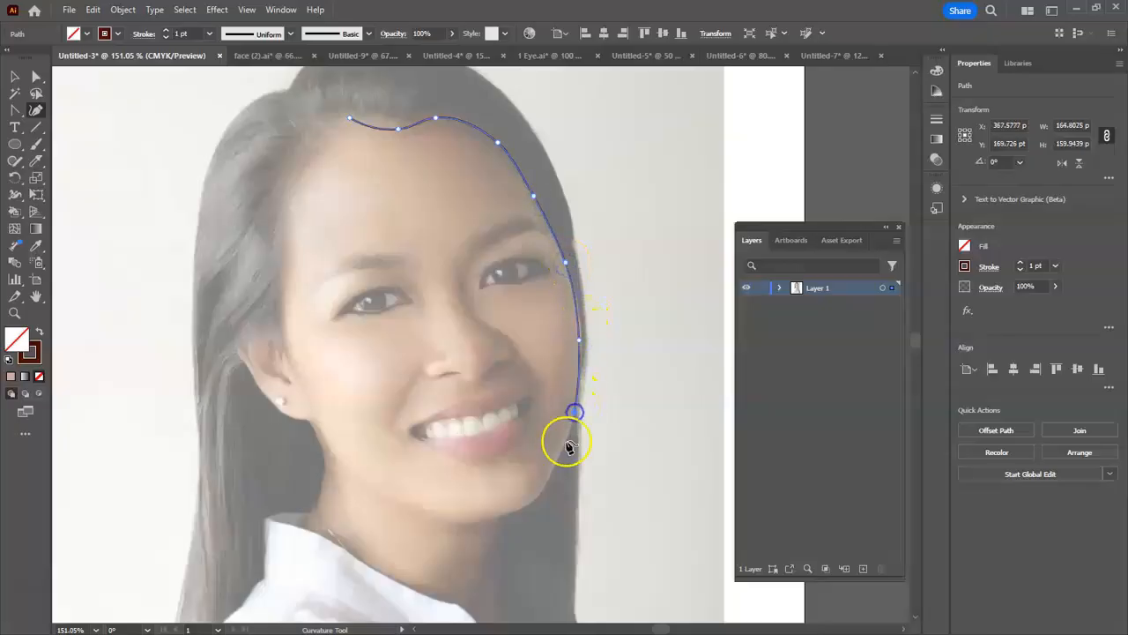
- Continue the face outline around the lower cheek, under the chin and along the jaw towards the visible ear
{"action": "left_click", "coordinate": [549, 474]}
{"action": "left_click", "coordinate": [536, 501]}
{"action": "left_click", "coordinate": [499, 516]}
{"action": "left_click", "coordinate": [462, 523]}
{"action": "left_click", "coordinate": [396, 502]}
{"action": "left_click", "coordinate": [334, 467]}
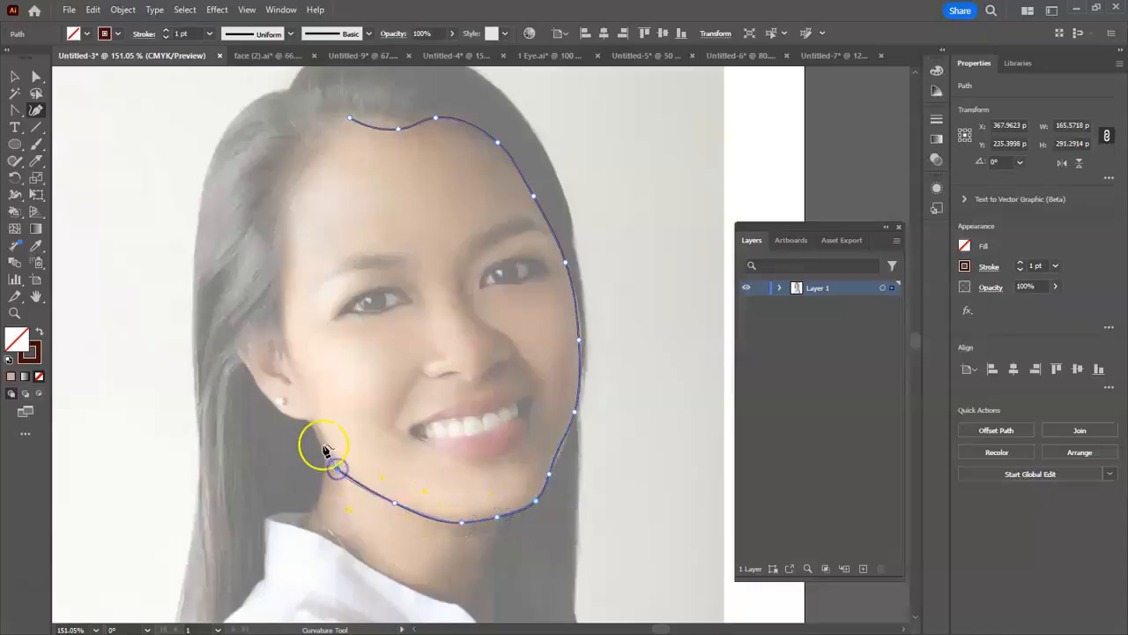
- Extend the face outline up the jaw corner and around the earlobe and outer edge of the visible ear
{"action": "left_click", "coordinate": [313, 424]}
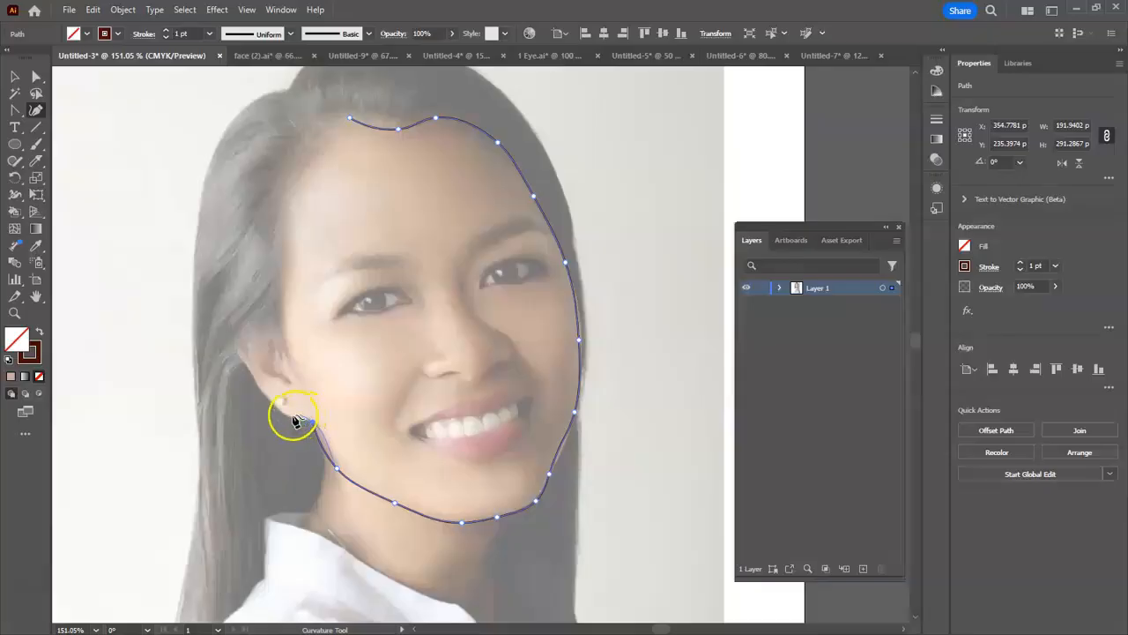
{"action": "left_click", "coordinate": [296, 423]}
{"action": "left_click", "coordinate": [270, 404]}
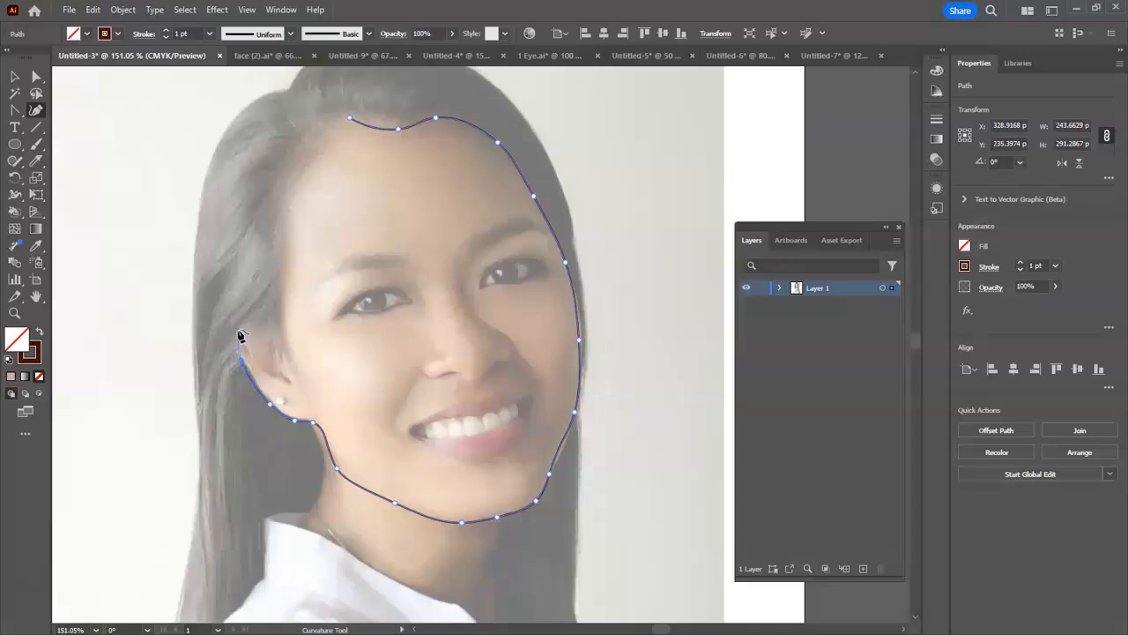
{"action": "left_click", "coordinate": [256, 322]}
{"action": "left_click", "coordinate": [279, 333]}
- Trace from the ear up the temple hairline and close the face outline at its starting point, about 248 by 292 pt overall
{"action": "left_click", "coordinate": [284, 278]}
{"action": "left_click", "coordinate": [290, 227]}
{"action": "left_click", "coordinate": [299, 189]}
{"action": "left_click", "coordinate": [330, 148]}
{"action": "left_click", "coordinate": [350, 120]}
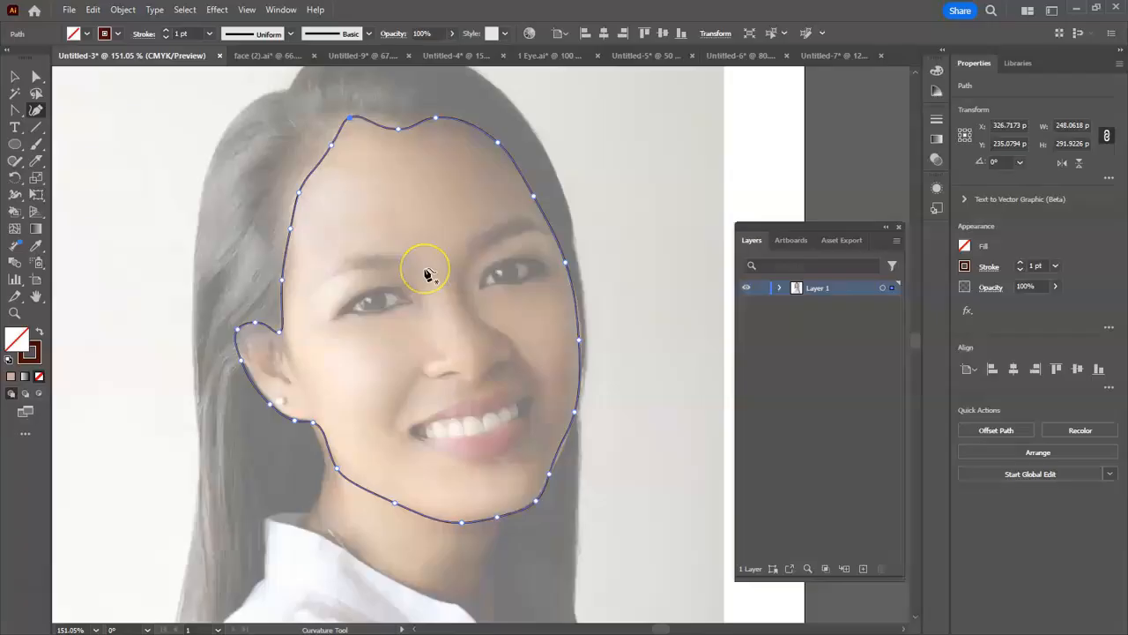
- Start a separate neck path just inside the face outline near the earlobe and trace the neck's edge down to the shirt collar
{"action": "scroll", "coordinate": [411, 344], "scroll_direction": "down", "scroll_amount": 3}
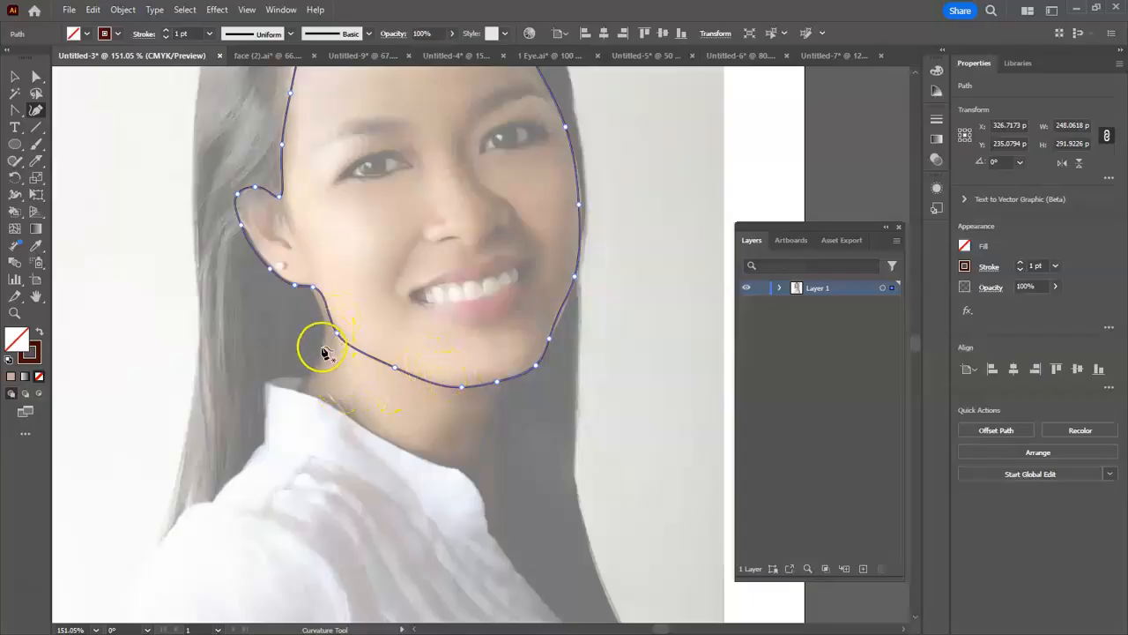
{"action": "scroll", "coordinate": [506, 515], "scroll_direction": "down", "scroll_amount": 1}
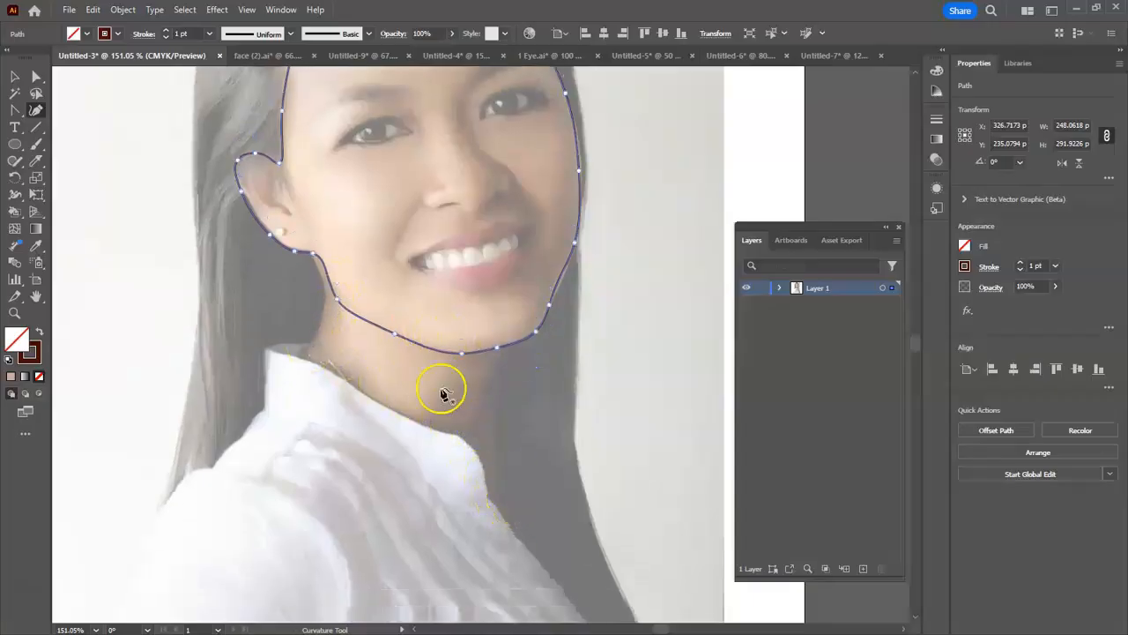
{"action": "left_click", "coordinate": [307, 237]}
{"action": "left_click_drag", "start_coordinate": [319, 270], "coordinate": [323, 296]}
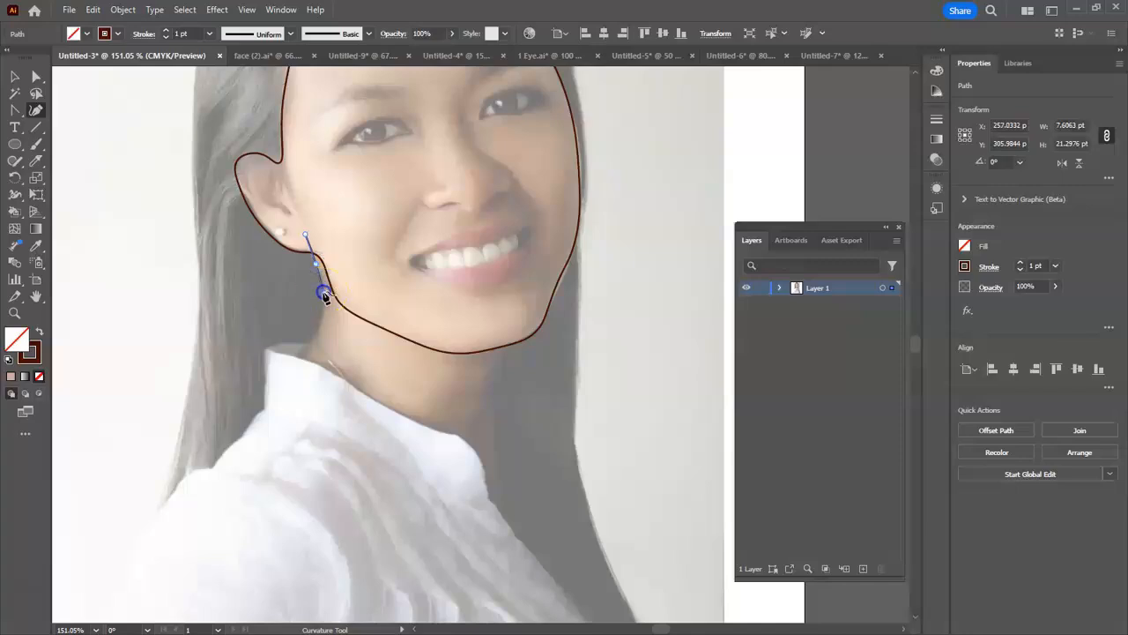
{"action": "left_click", "coordinate": [302, 358]}
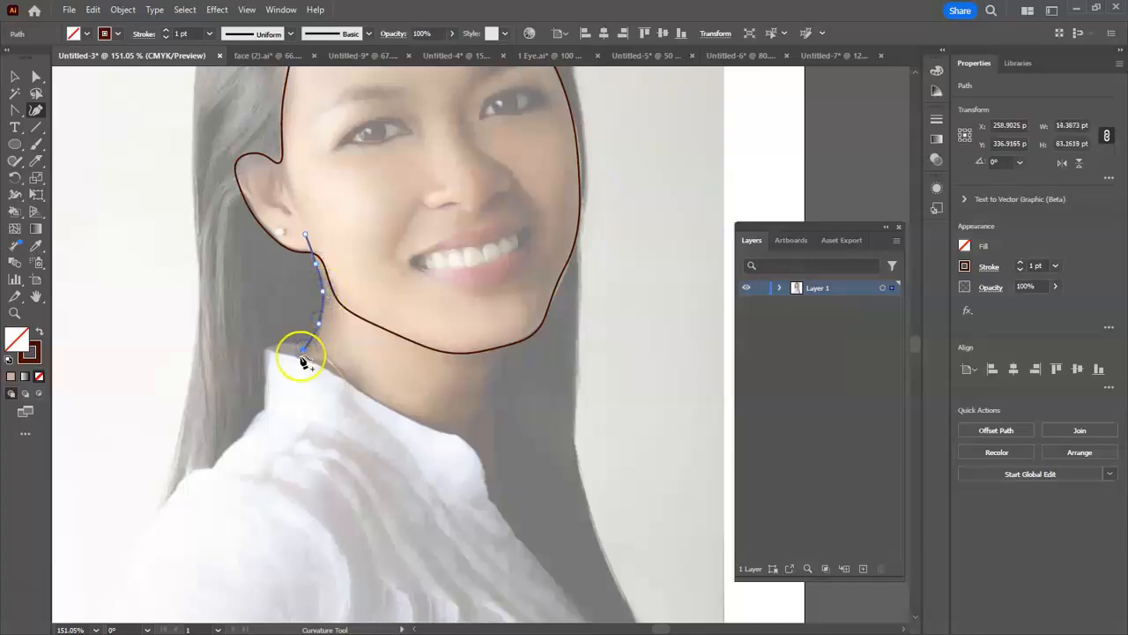
- Continue the neck path along the collar's upper edge and down to the lowest point of the neck opening
{"action": "left_click", "coordinate": [338, 374]}
{"action": "left_click", "coordinate": [362, 394]}
{"action": "left_click", "coordinate": [404, 416]}
{"action": "left_click", "coordinate": [451, 434]}
{"action": "left_click", "coordinate": [480, 454]}
{"action": "left_click", "coordinate": [511, 521]}
{"action": "left_click", "coordinate": [521, 540]}
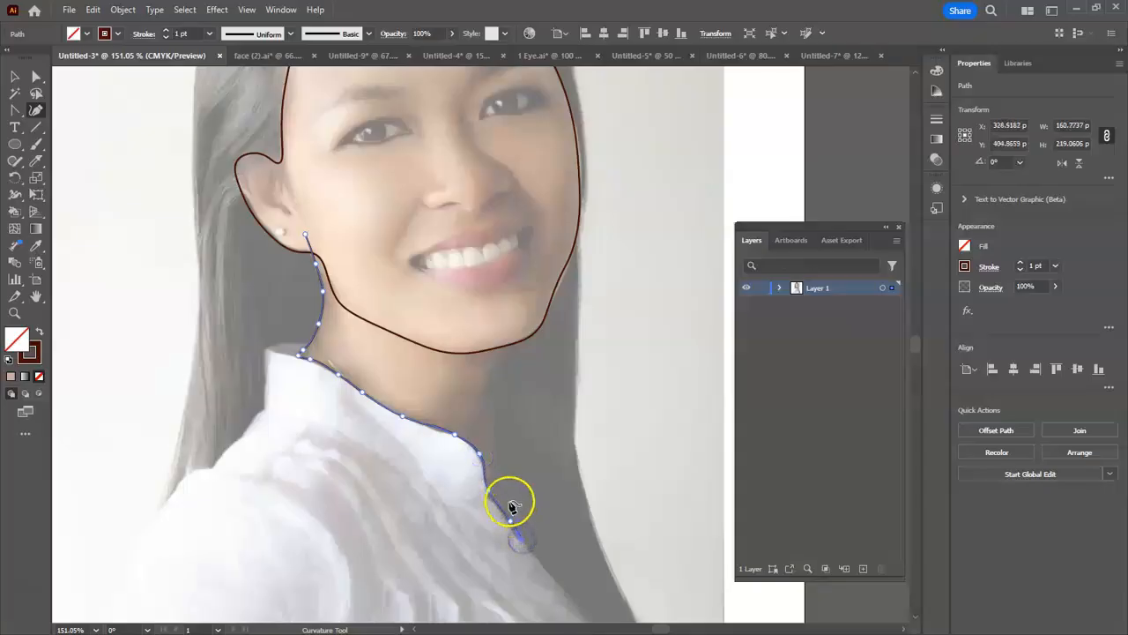
- Trace the neck's other edge up from the neckline and end the path slightly inside the jaw outline
{"action": "left_click", "coordinate": [491, 413]}
{"action": "left_click", "coordinate": [494, 365]}
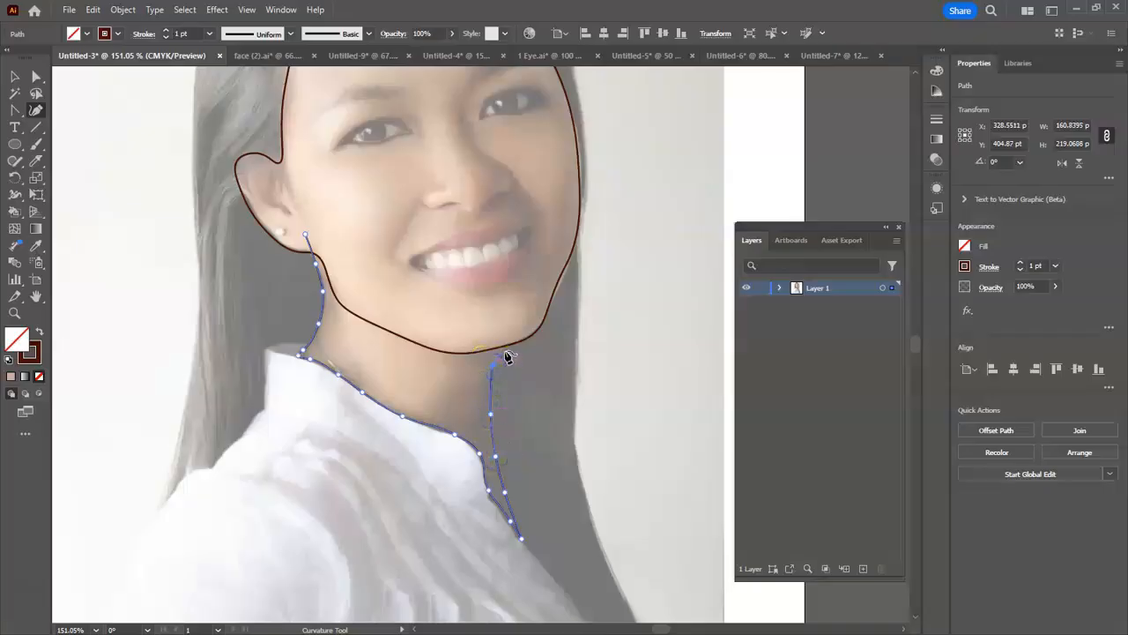
{"action": "left_click", "coordinate": [529, 332]}
{"action": "left_click", "coordinate": [509, 347]}
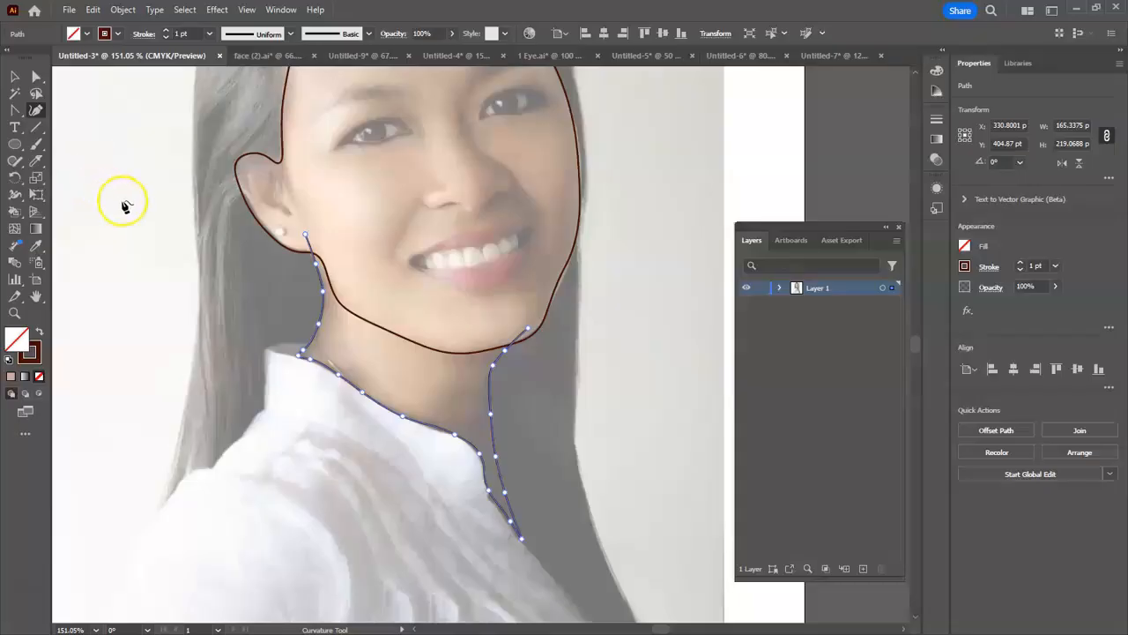
- Select the face and neck paths and erase the neck line ends overlapping the face with the Shape Builder tool
{"action": "left_click", "coordinate": [13, 79]}
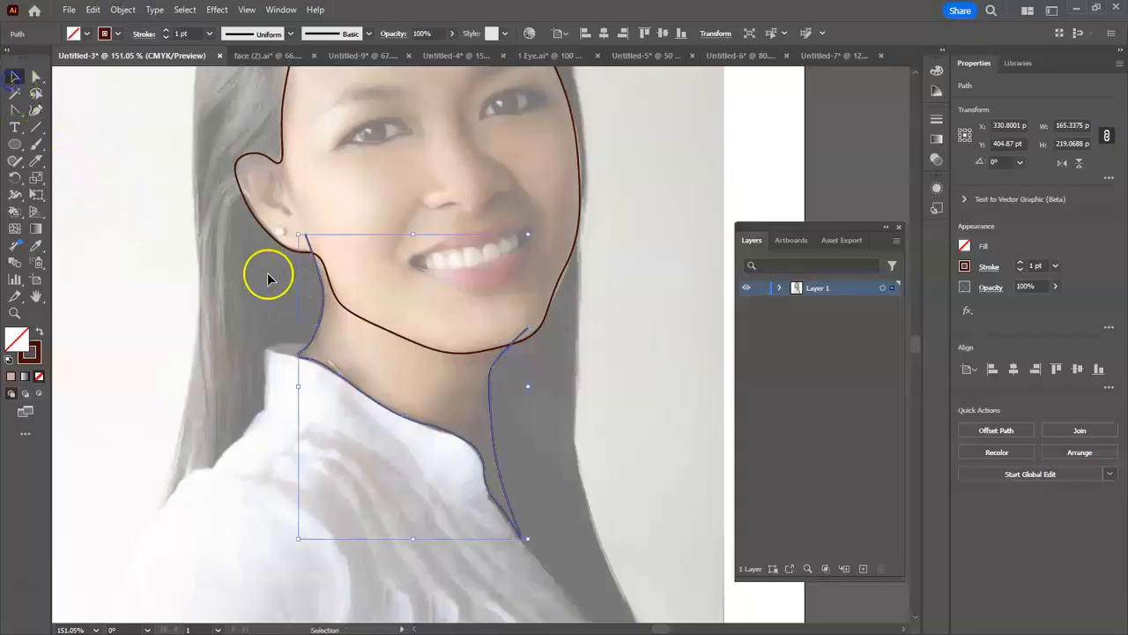
{"action": "left_click", "coordinate": [187, 261]}
{"action": "left_click_drag", "start_coordinate": [529, 486], "coordinate": [633, 527]}
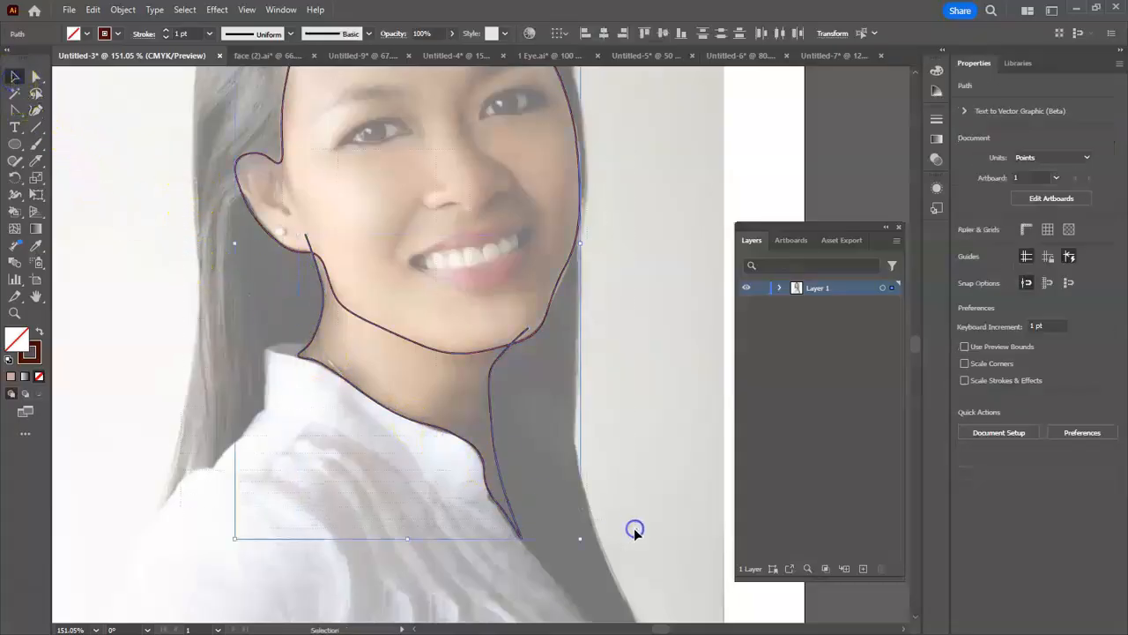
{"action": "left_click", "coordinate": [15, 211]}
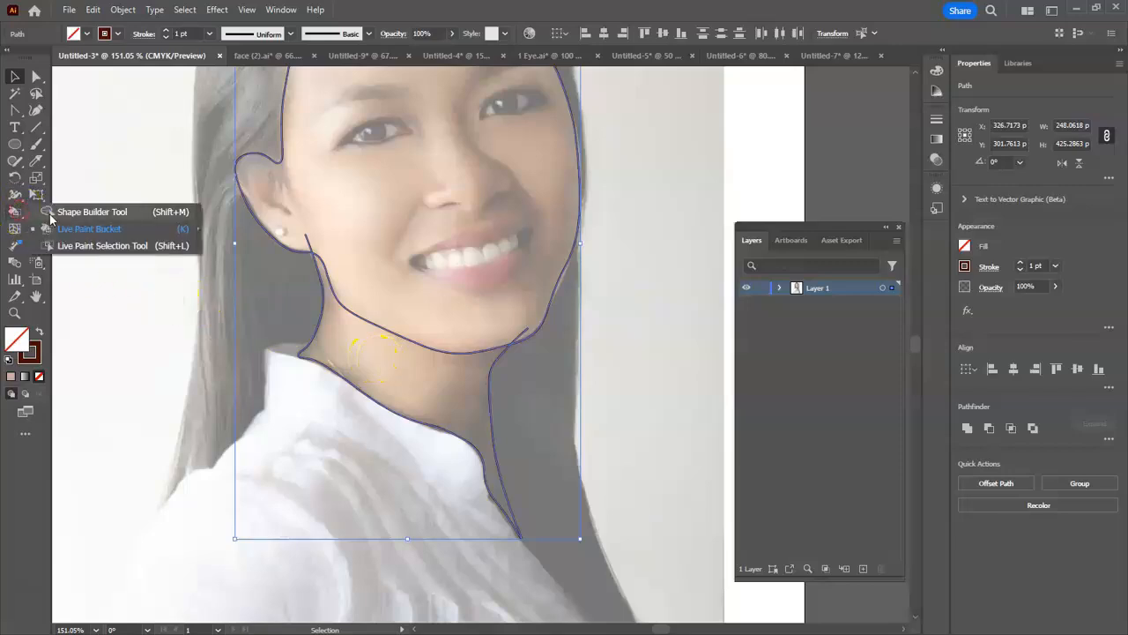
{"action": "left_click", "coordinate": [310, 243], "text": "alt"}
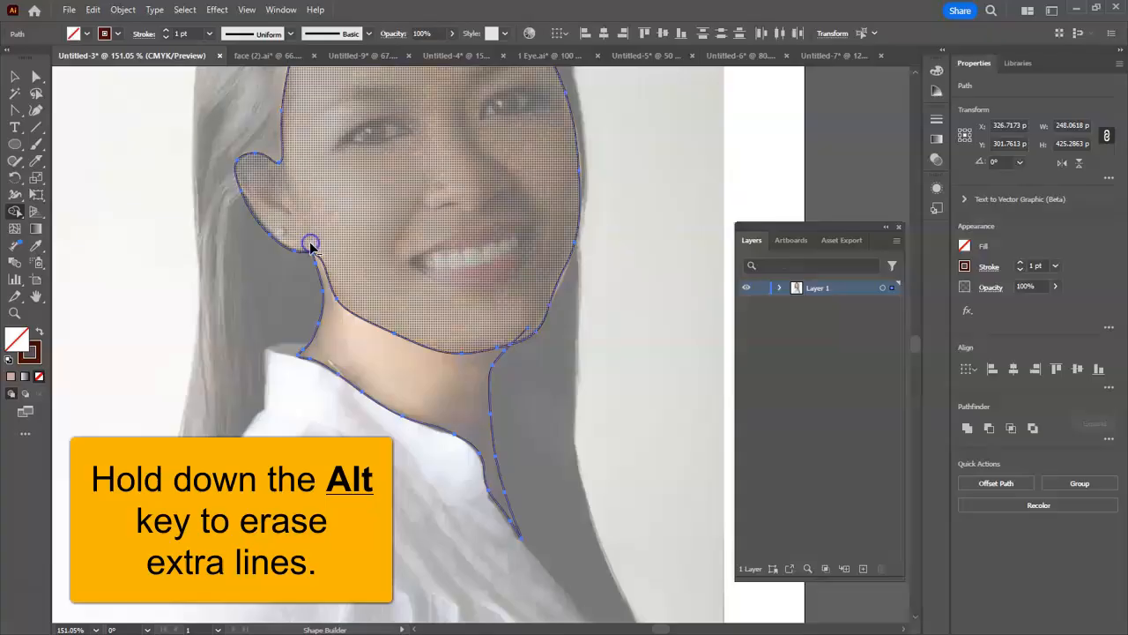
{"action": "left_click", "coordinate": [522, 331], "text": "alt"}
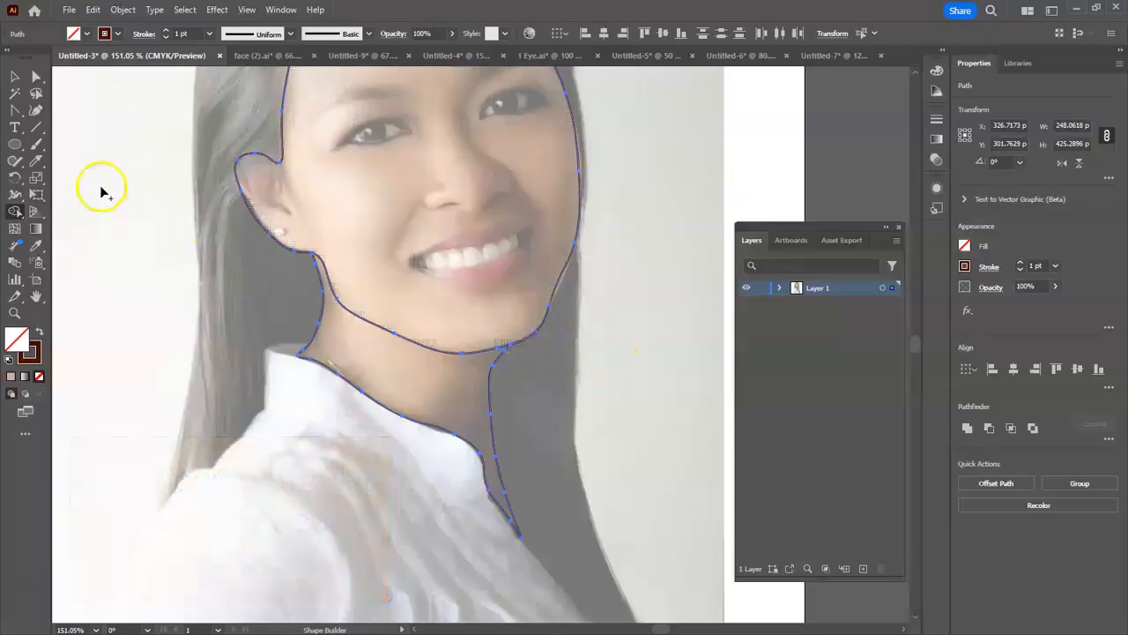
{"action": "left_click", "coordinate": [15, 77]}
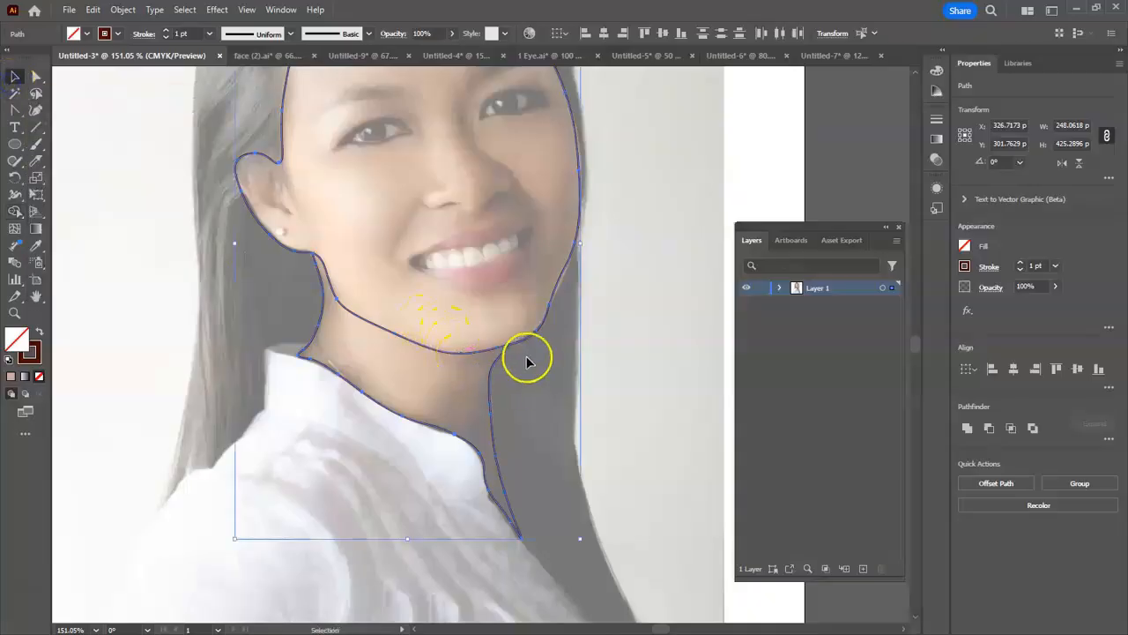
- Rename Layer 1 as Face
{"action": "scroll", "coordinate": [657, 388], "scroll_direction": "up", "scroll_amount": 5}
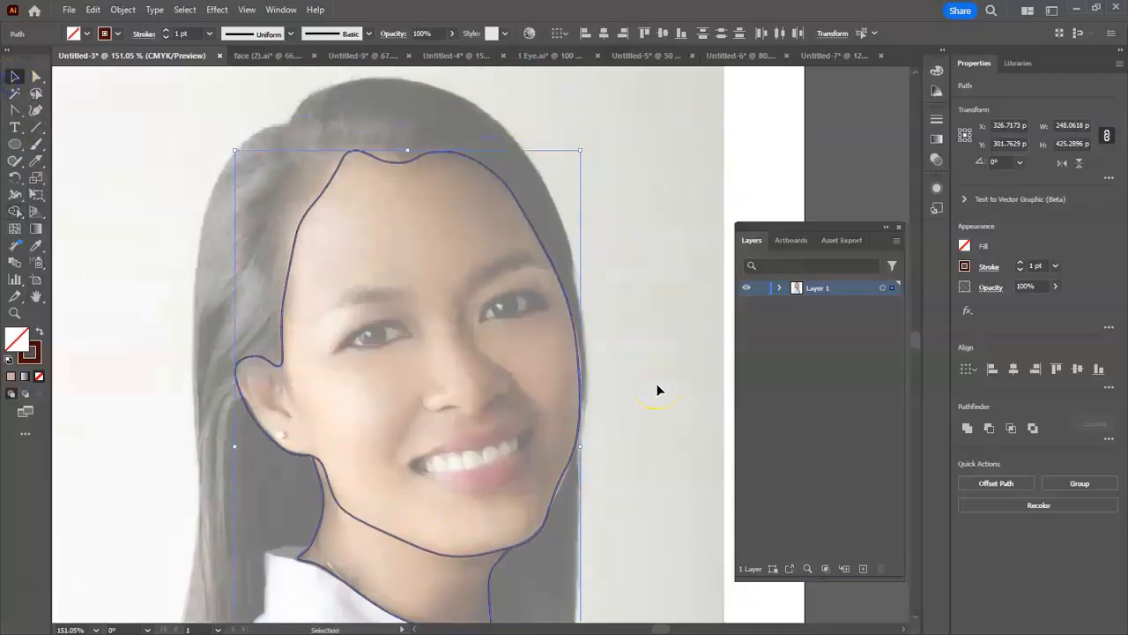
{"action": "scroll", "coordinate": [657, 389], "scroll_direction": "down", "scroll_amount": 1}
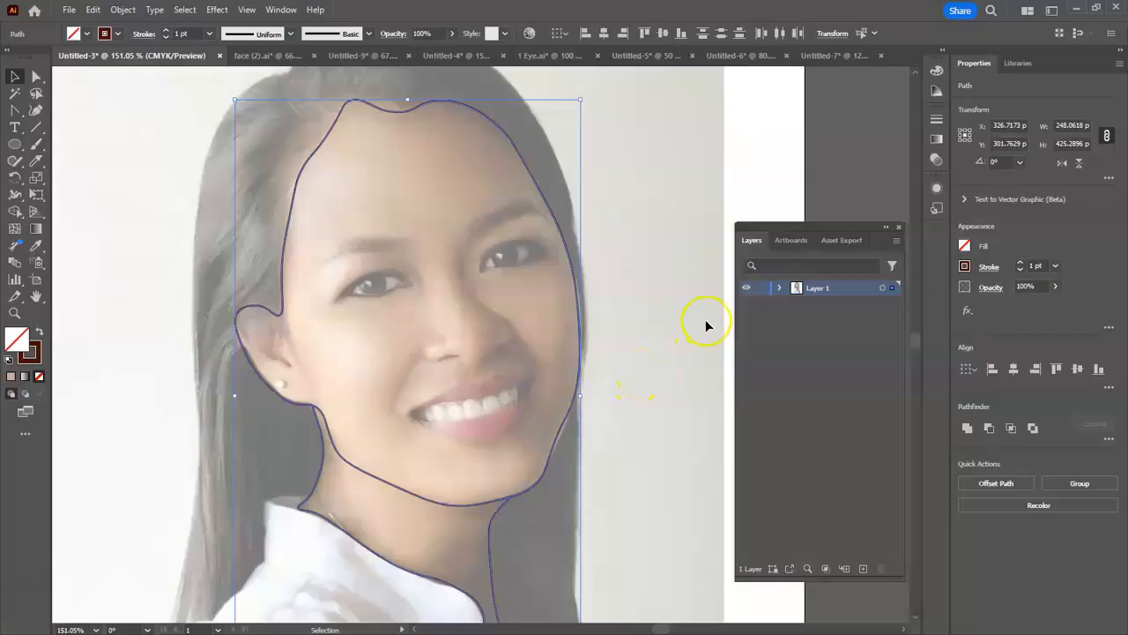
{"action": "scroll", "coordinate": [513, 379], "scroll_direction": "down", "scroll_amount": 1}
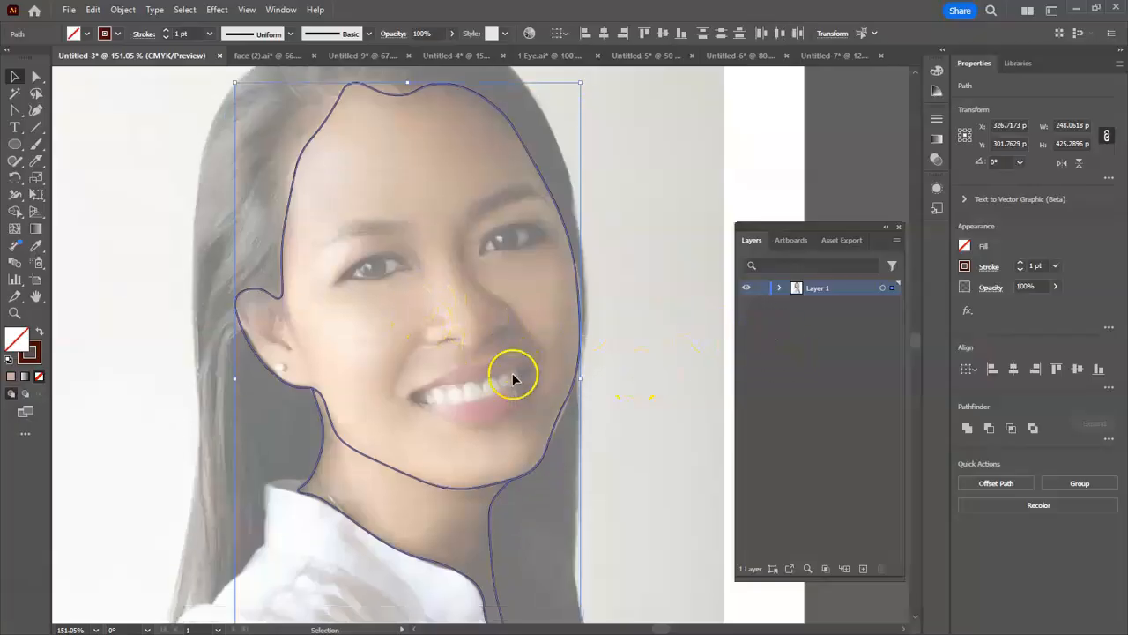
{"action": "scroll", "coordinate": [513, 379], "scroll_direction": "down", "scroll_amount": 1}
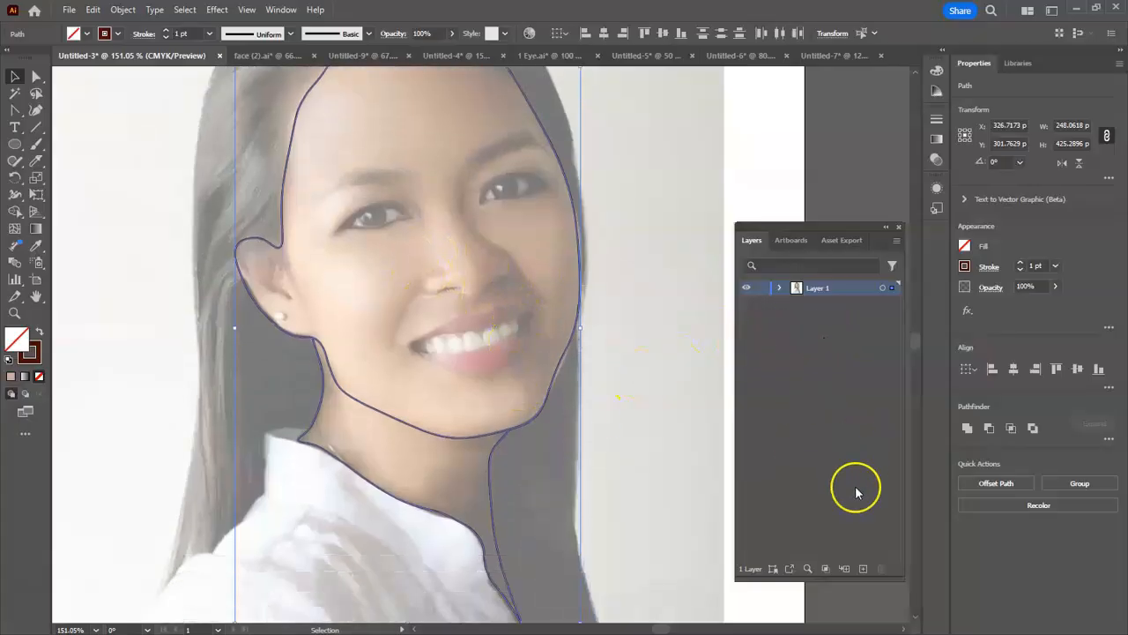
{"action": "double_click", "coordinate": [819, 288]}
{"action": "left_click", "coordinate": [728, 333]}
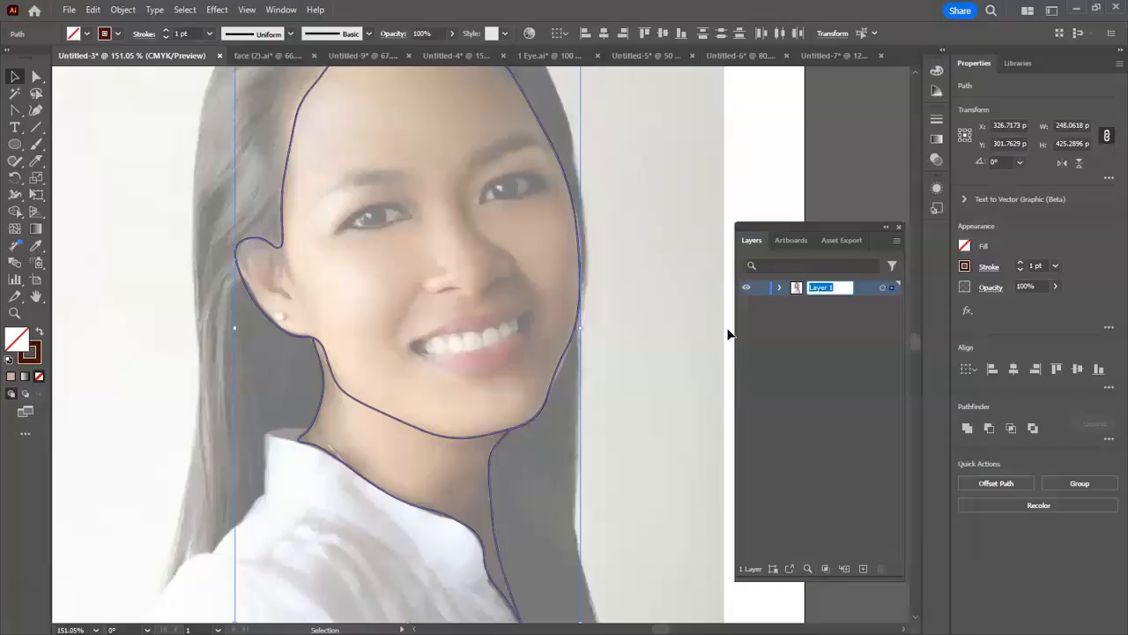
{"action": "left_click", "coordinate": [763, 375]}
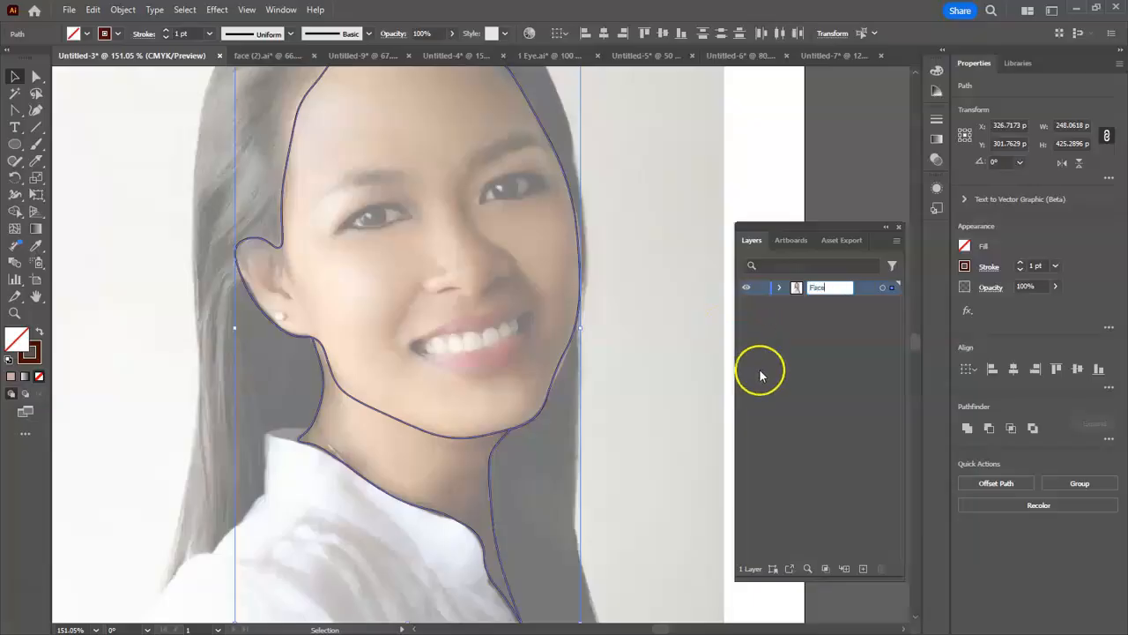
- Create a new layer above the Face layer and name it Hair
{"action": "left_click", "coordinate": [864, 569]}
{"action": "left_click", "coordinate": [833, 296]}
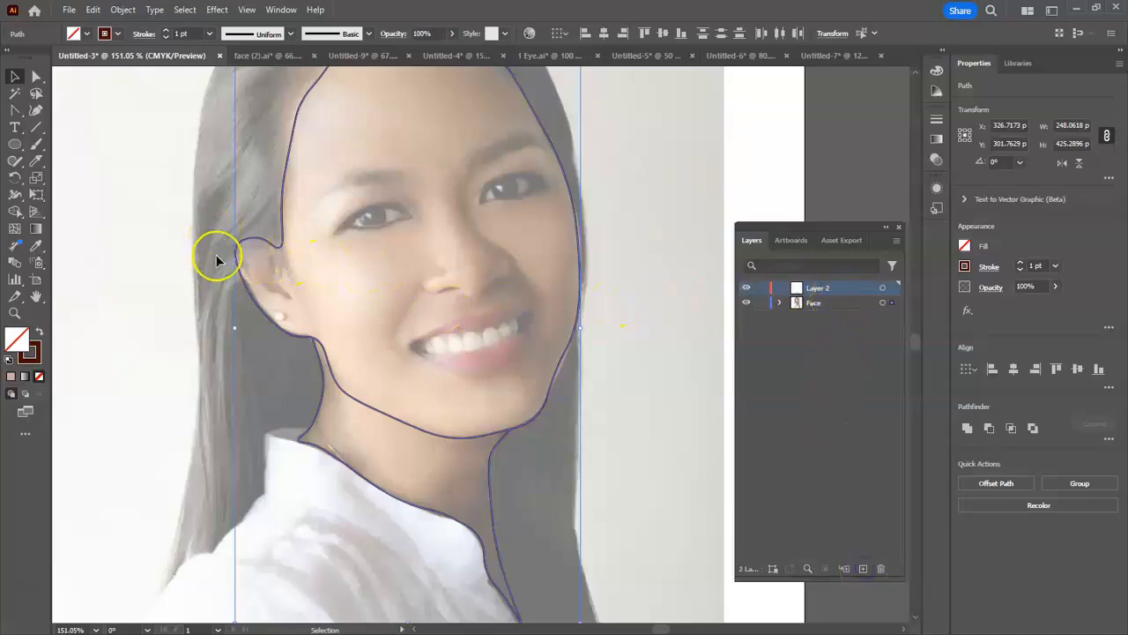
{"action": "double_click", "coordinate": [829, 291]}
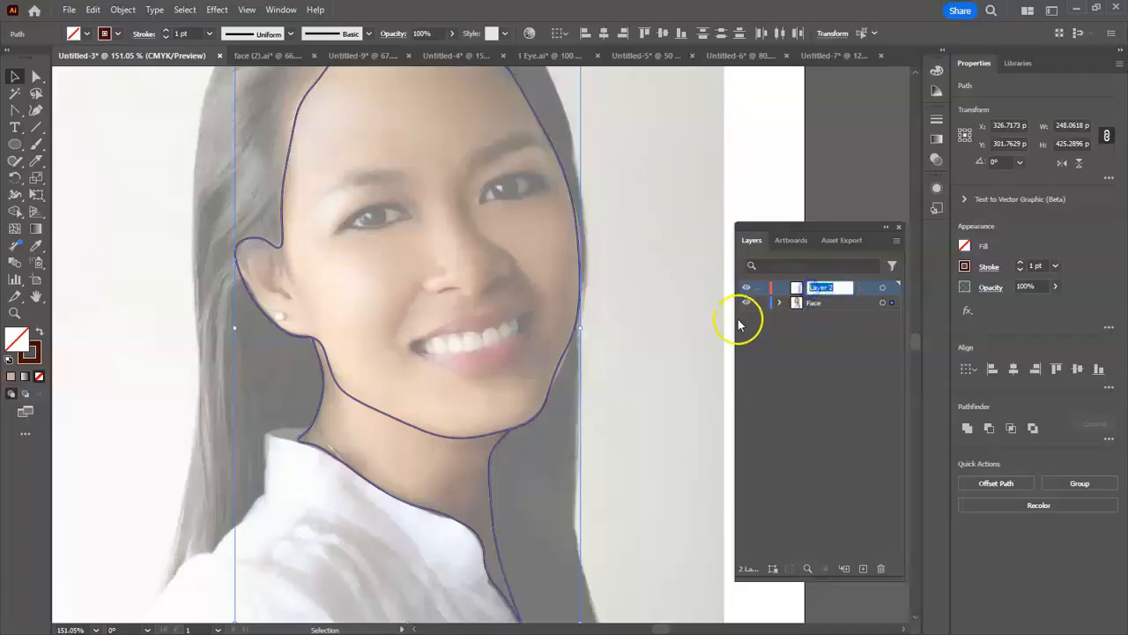
{"action": "type", "text": "Hair"}
{"action": "key", "text": "Return"}
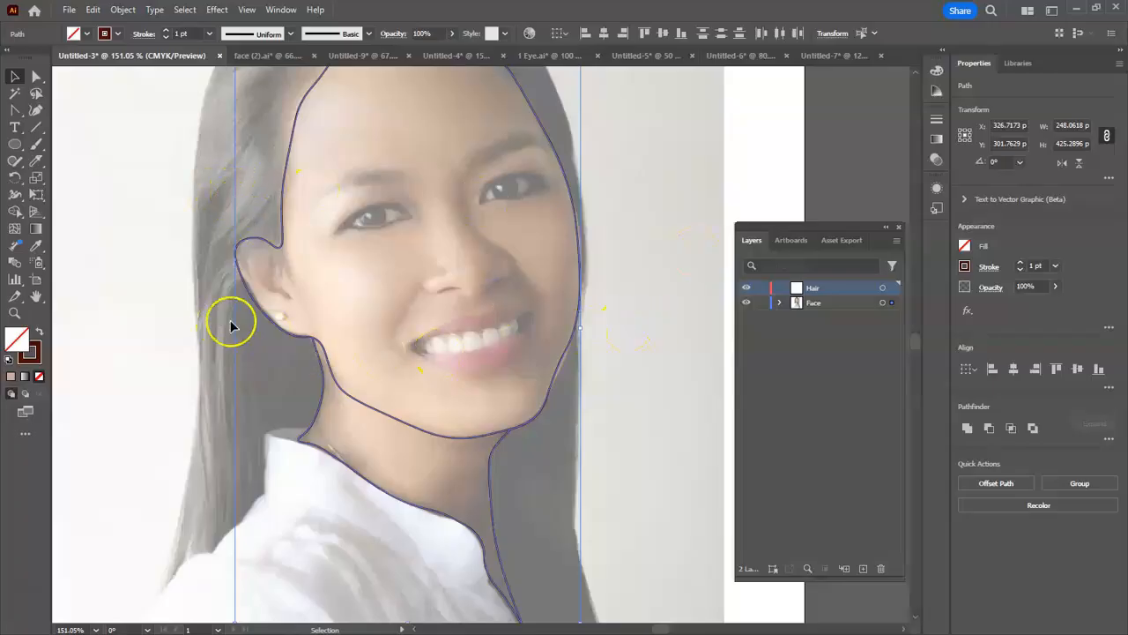
- Make the Hair layer the active layer and deselect the traced face and neck paths
{"action": "double_click", "coordinate": [814, 304]}
{"action": "left_click", "coordinate": [826, 289]}
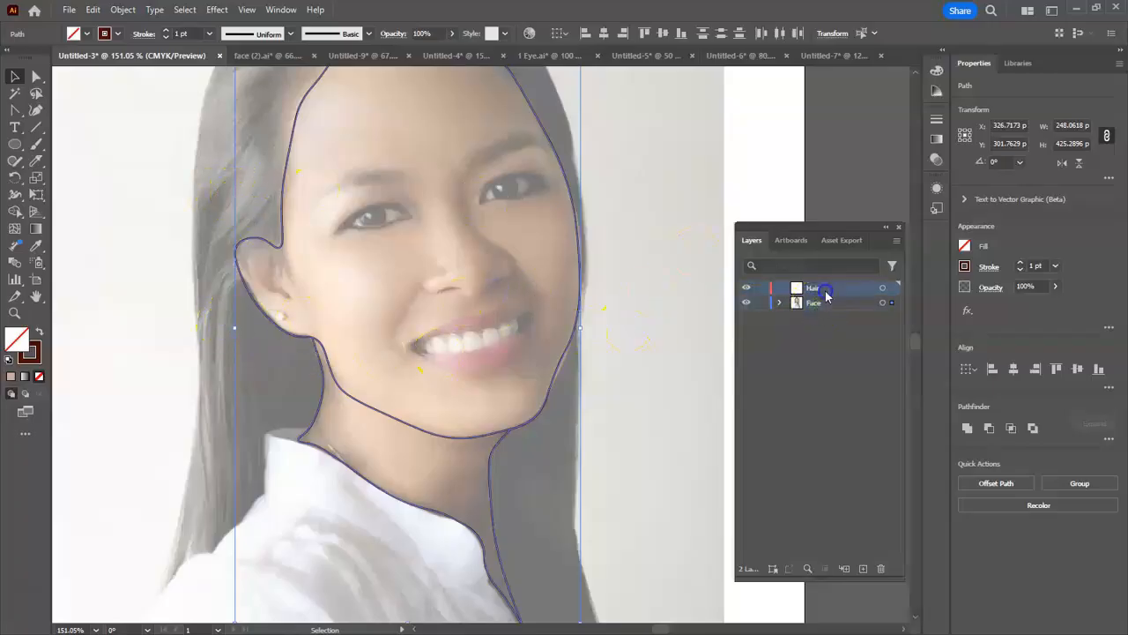
{"action": "left_click", "coordinate": [818, 294]}
{"action": "left_click", "coordinate": [824, 294]}
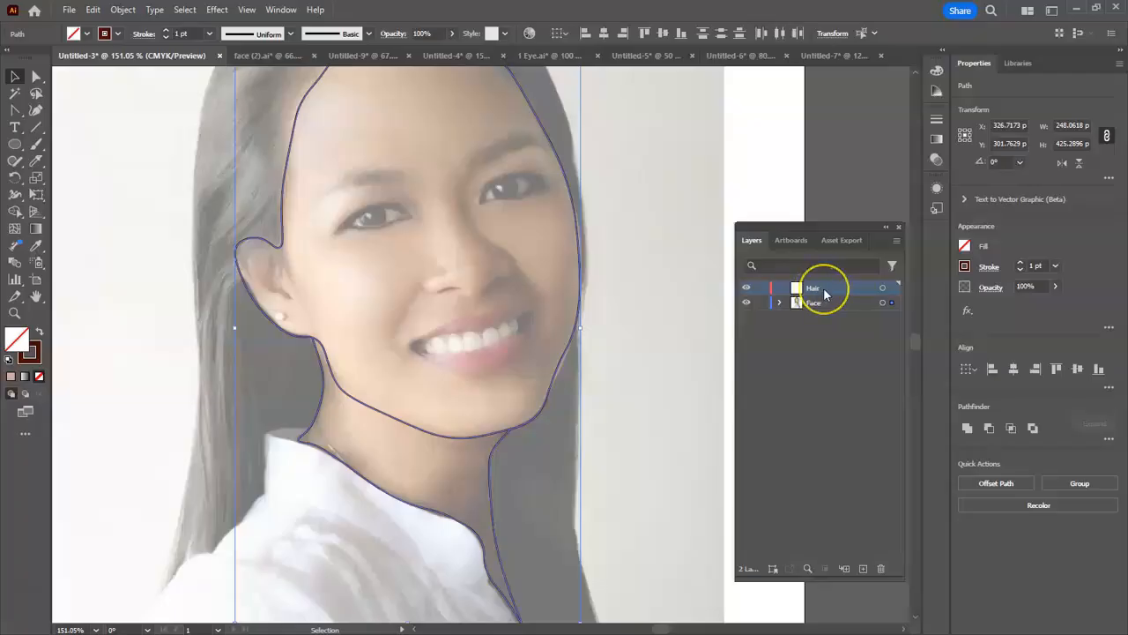
{"action": "left_click", "coordinate": [188, 294]}
{"action": "scroll", "coordinate": [187, 298], "scroll_direction": "up", "scroll_amount": 2}
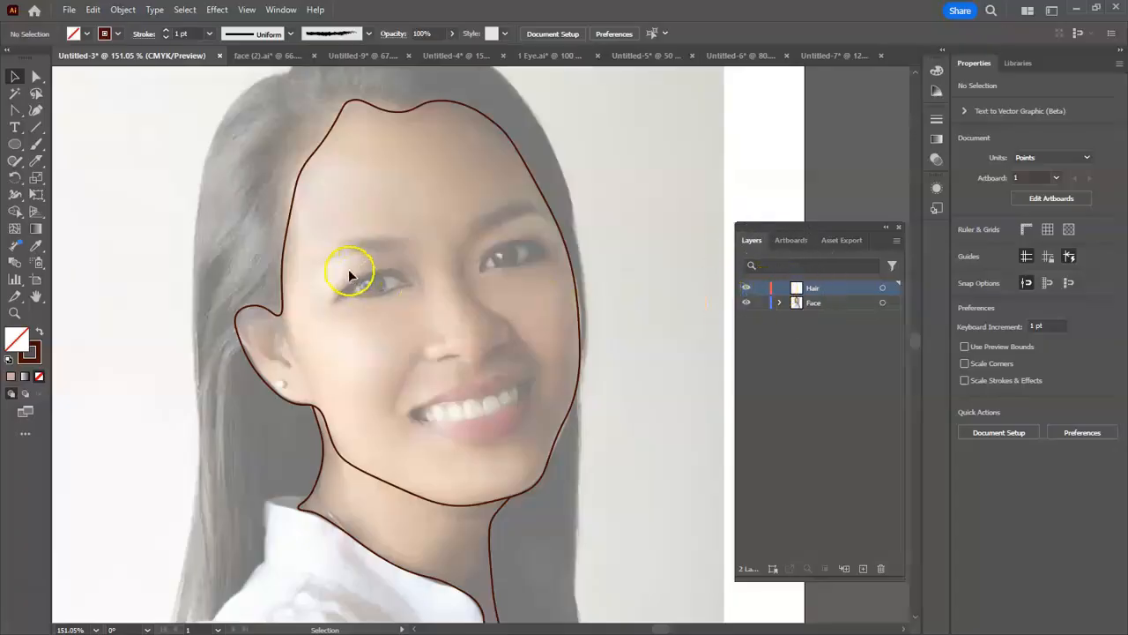
- Activate the Curvature tool and lock the Face layer
{"action": "left_click", "coordinate": [37, 111]}
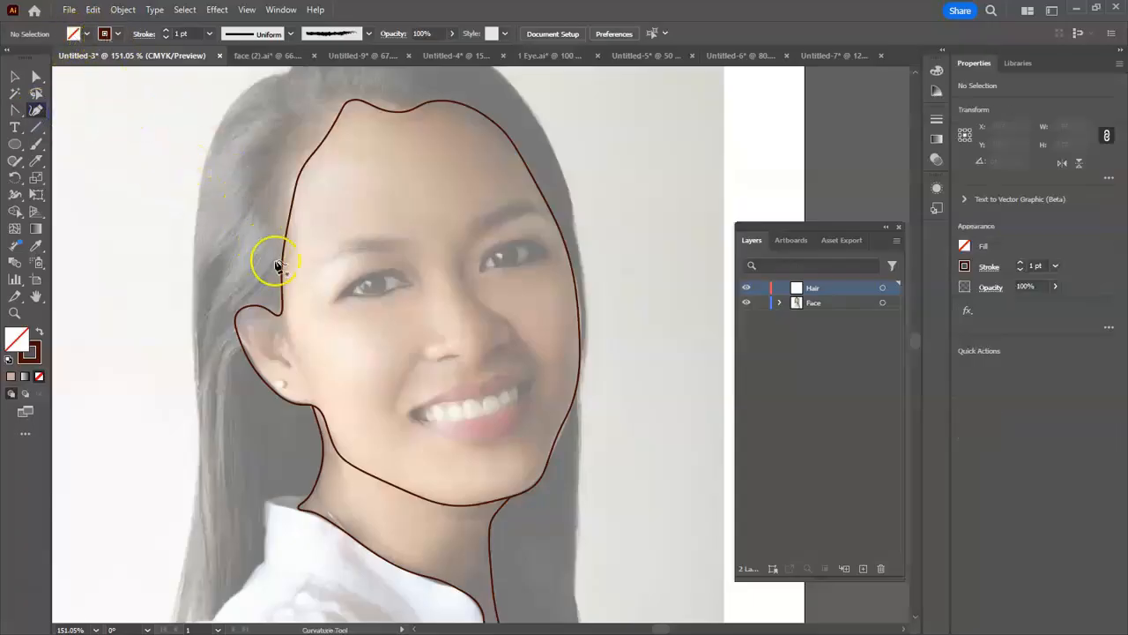
{"action": "scroll", "coordinate": [269, 320], "scroll_direction": "down", "scroll_amount": 2}
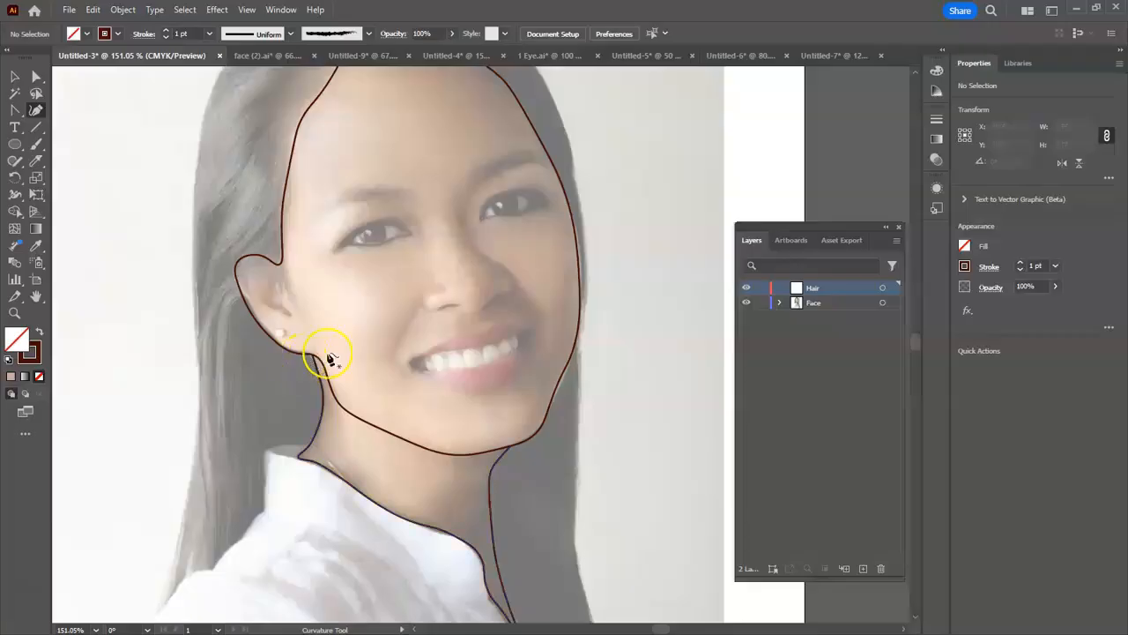
{"action": "left_click", "coordinate": [762, 303]}
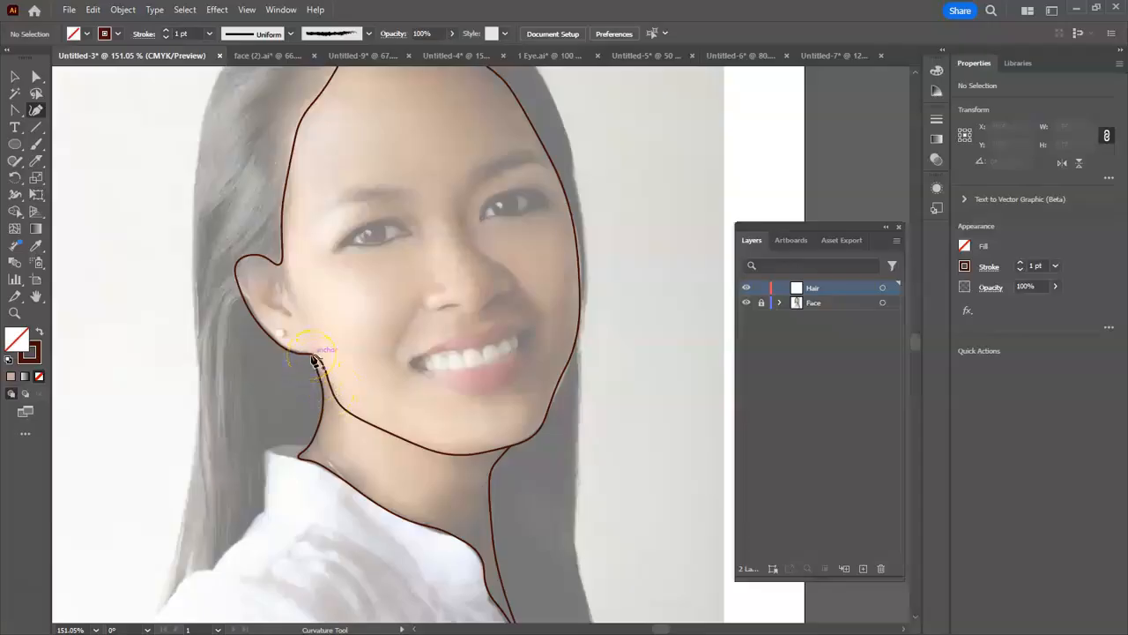
- Start the hair outline below the earlobe and trace down the neck, around the collar and along the shoulder to the hair tip
{"action": "left_click", "coordinate": [313, 356]}
{"action": "left_click", "coordinate": [322, 392]}
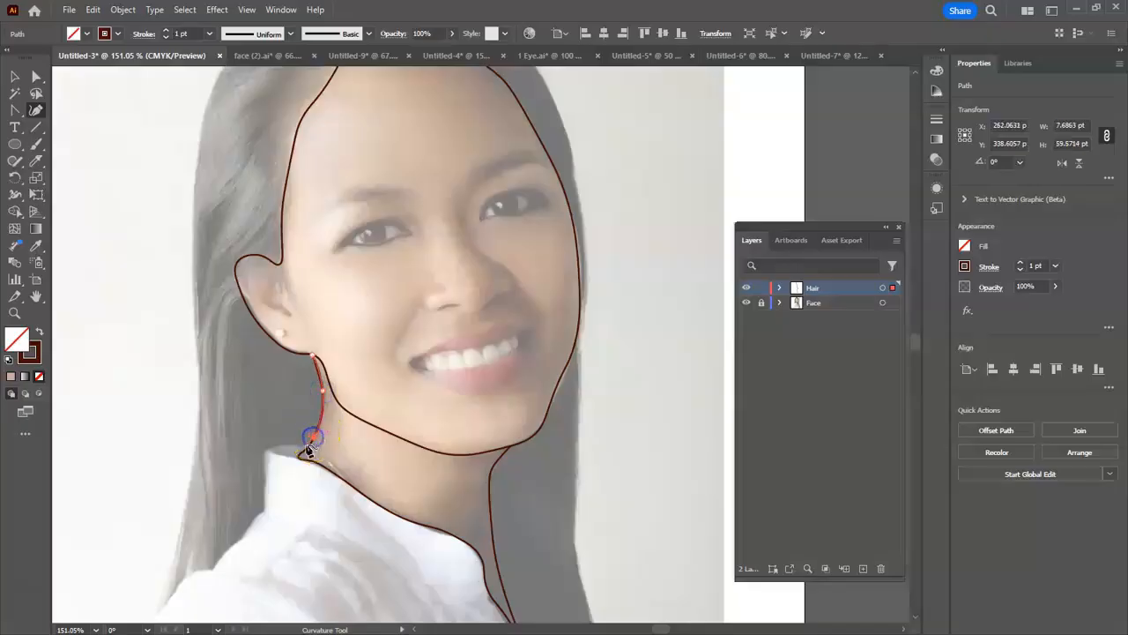
{"action": "left_click", "coordinate": [274, 447]}
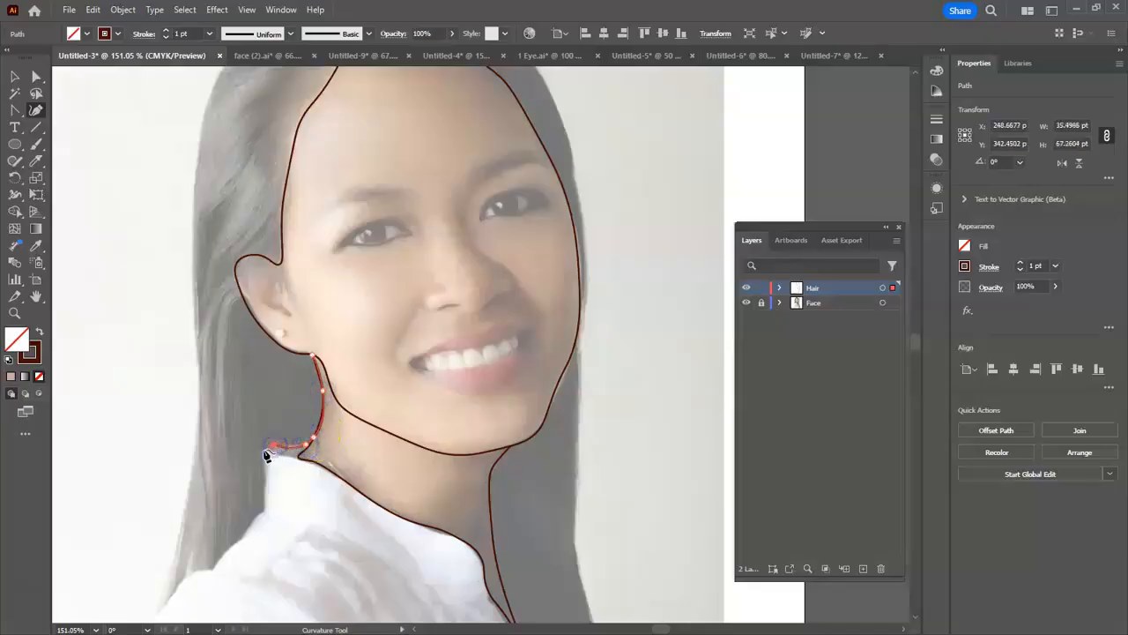
{"action": "left_click", "coordinate": [264, 470]}
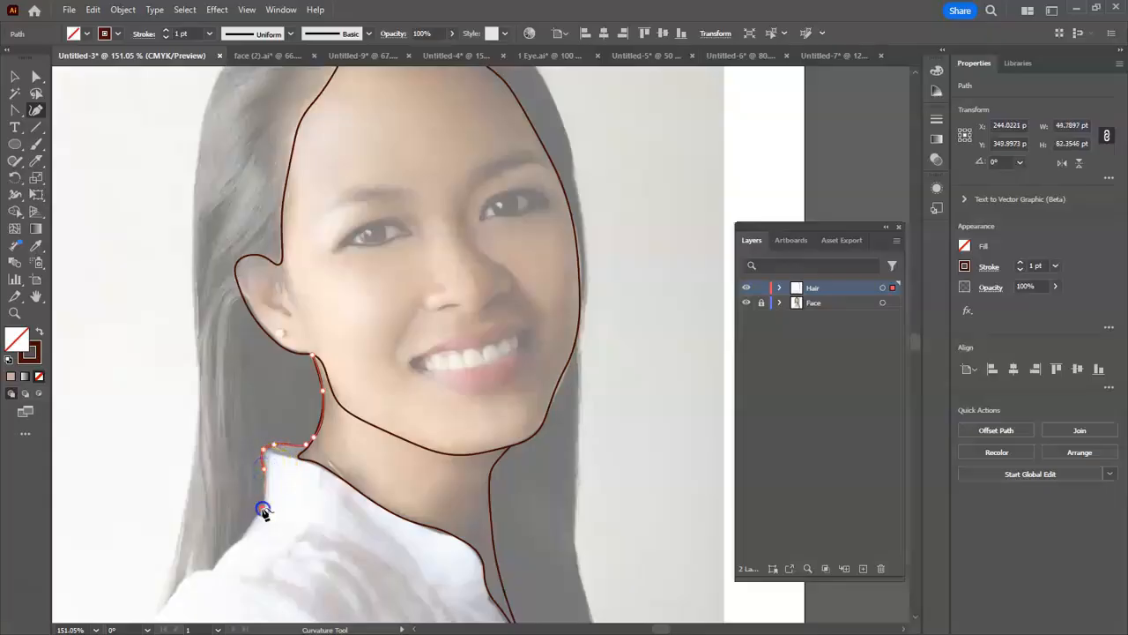
{"action": "left_click", "coordinate": [182, 573]}
{"action": "left_click", "coordinate": [176, 591]}
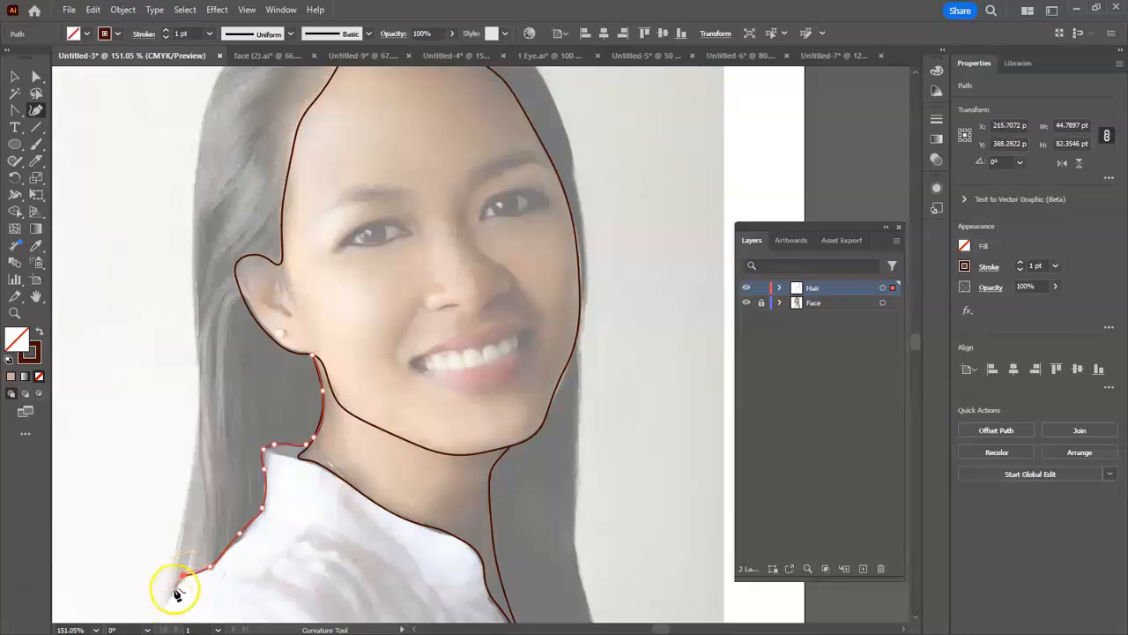
{"action": "left_click", "coordinate": [162, 605]}
- Continue the hair outline from the shoulder tip up the outer edge on the ear side to the dip beside the crown
{"action": "left_click", "coordinate": [188, 499]}
{"action": "left_click", "coordinate": [197, 445]}
{"action": "left_click", "coordinate": [197, 370]}
{"action": "left_click", "coordinate": [194, 298]}
{"action": "left_click", "coordinate": [194, 196]}
{"action": "scroll", "coordinate": [195, 199], "scroll_direction": "up", "scroll_amount": 3}
{"action": "left_click", "coordinate": [207, 182]}
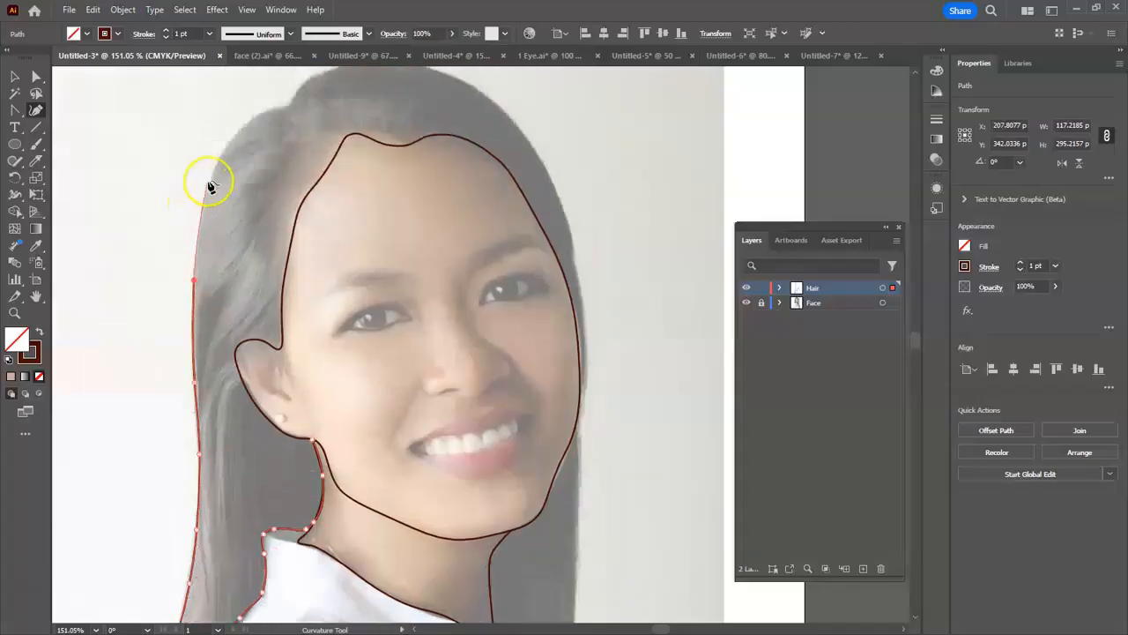
{"action": "left_click", "coordinate": [255, 116]}
{"action": "left_click", "coordinate": [283, 108]}
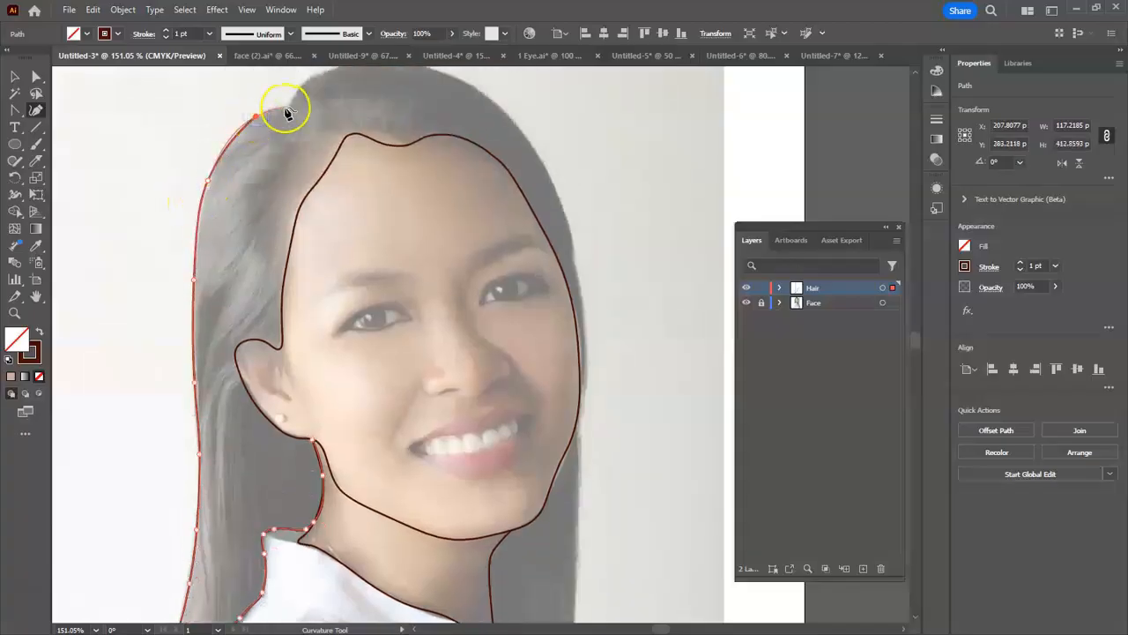
- Carry the hair outline over the crown and down to forehead height on the side opposite the ear
{"action": "scroll", "coordinate": [285, 105], "scroll_direction": "up", "scroll_amount": 3}
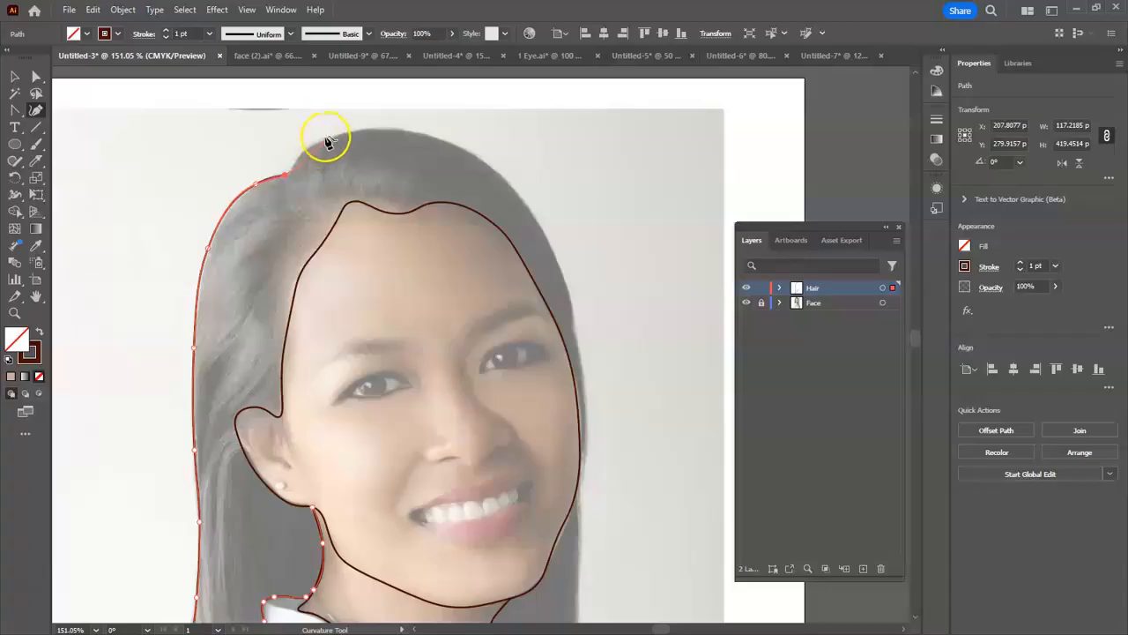
{"action": "left_click", "coordinate": [299, 157]}
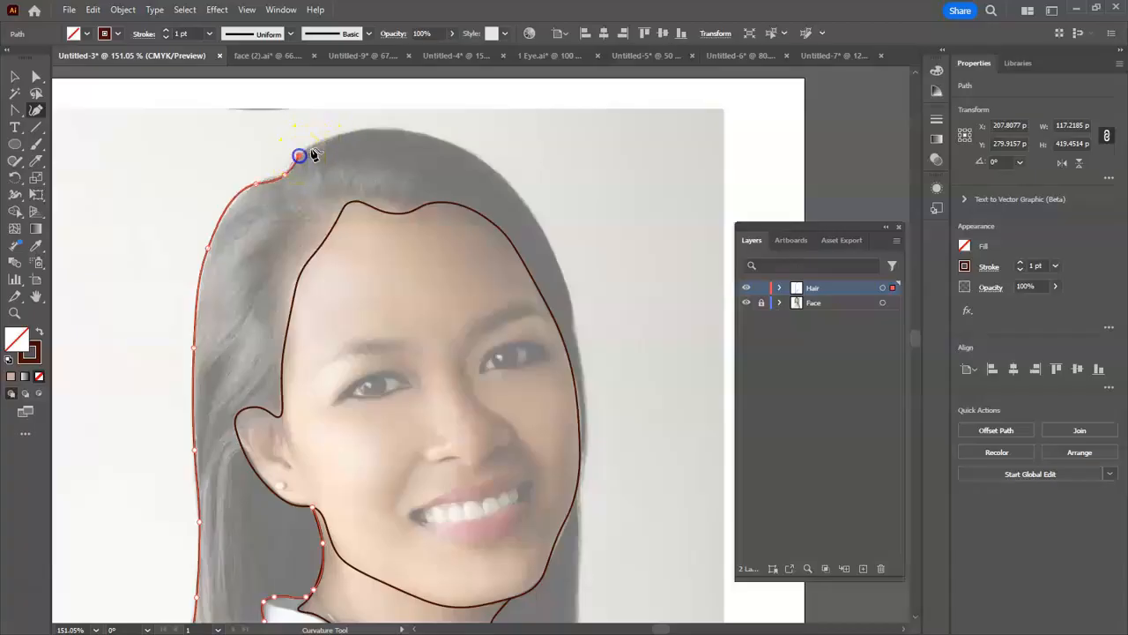
{"action": "left_click", "coordinate": [344, 135]}
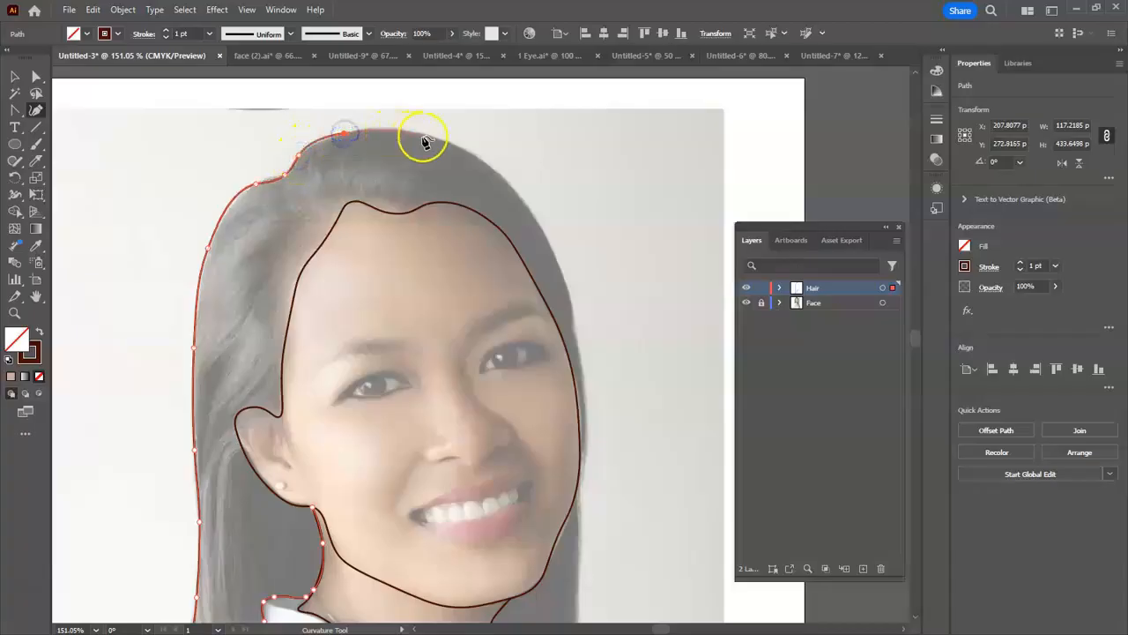
{"action": "left_click", "coordinate": [430, 135]}
{"action": "left_click", "coordinate": [486, 162]}
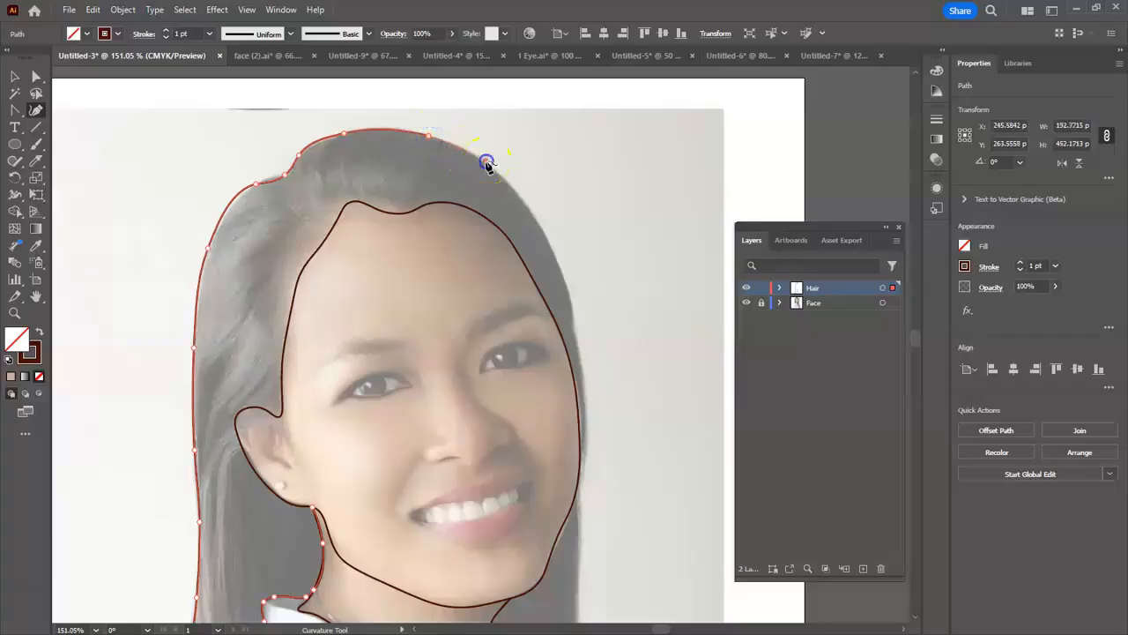
{"action": "left_click", "coordinate": [543, 233]}
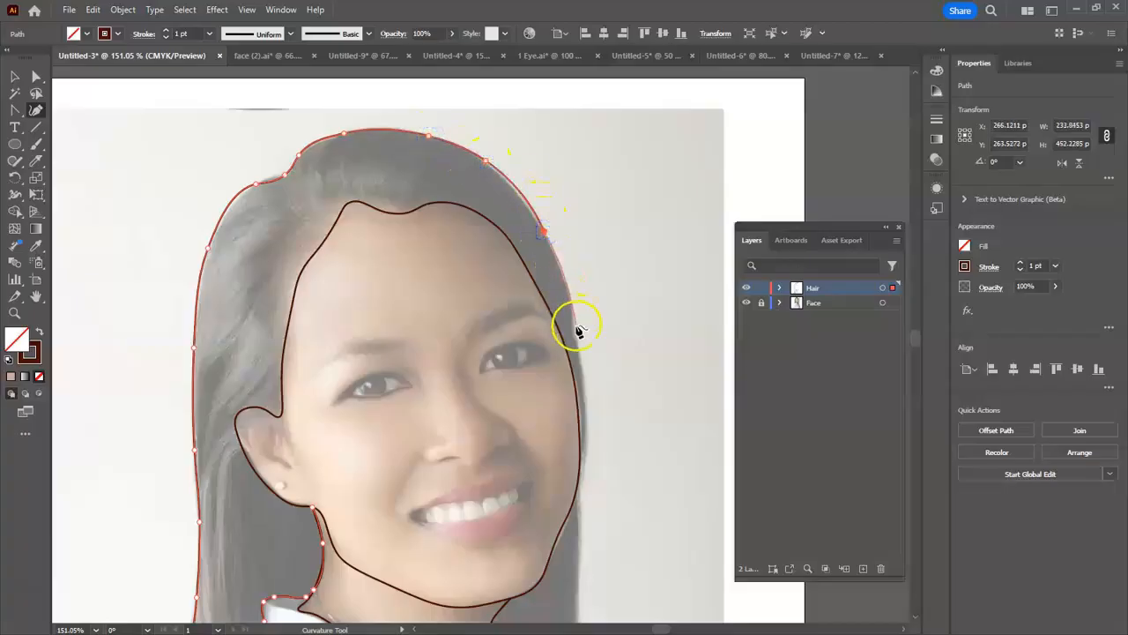
- Trace the outer hair edge down past the temple and cheek, bending it in where it meets the face outline
{"action": "left_click", "coordinate": [574, 323]}
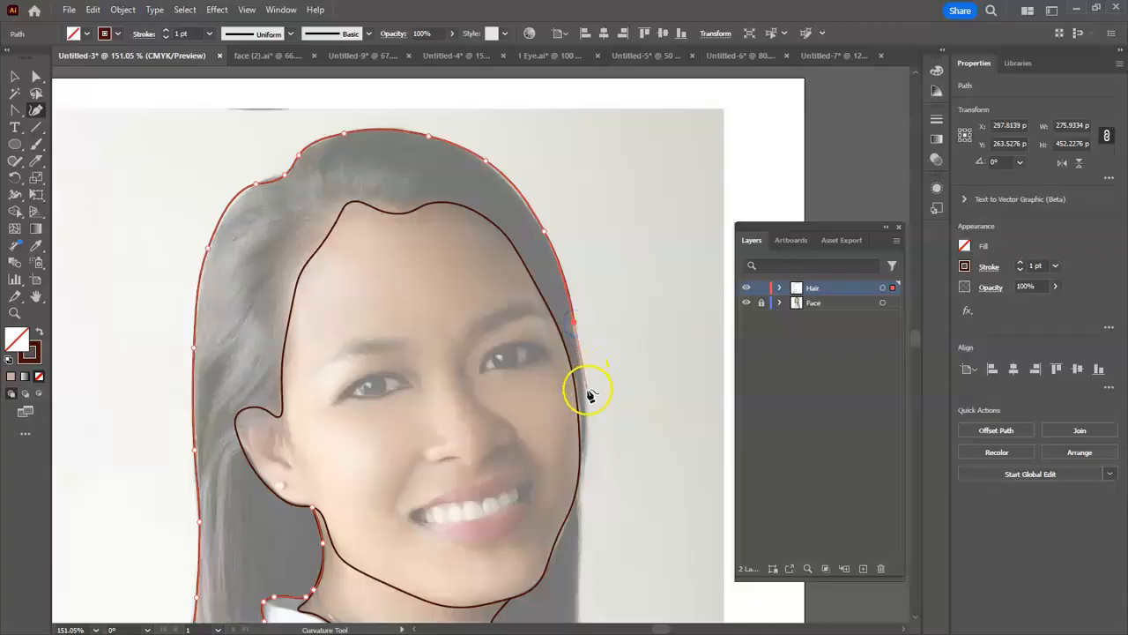
{"action": "left_click", "coordinate": [588, 396]}
{"action": "left_click", "coordinate": [585, 458]}
{"action": "scroll", "coordinate": [577, 480], "scroll_direction": "down", "scroll_amount": 1}
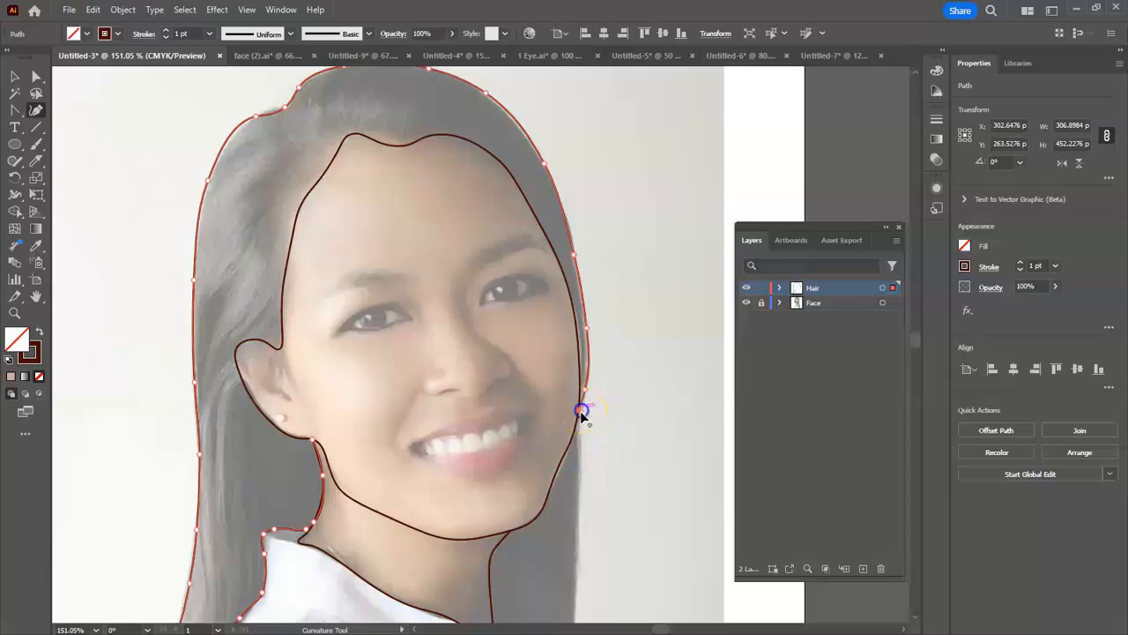
{"action": "scroll", "coordinate": [578, 432], "scroll_direction": "down", "scroll_amount": 1}
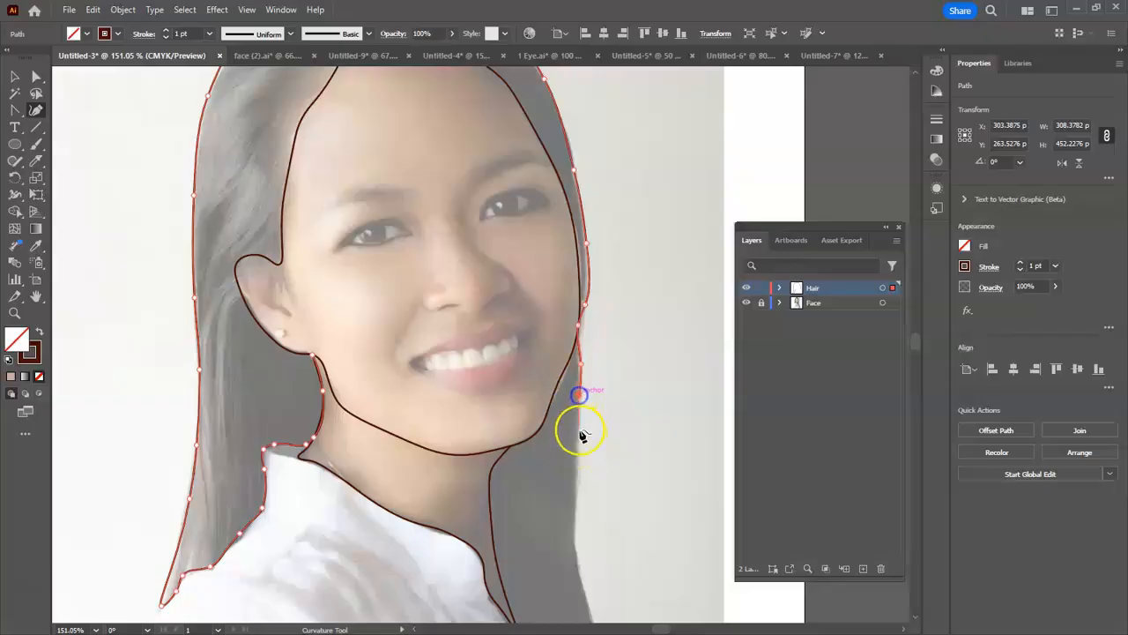
- Extend the outer hair edge down beside the neck and outward past the shirt neckline
{"action": "left_click", "coordinate": [579, 480]}
{"action": "left_click", "coordinate": [575, 528]}
{"action": "scroll", "coordinate": [574, 524], "scroll_direction": "down", "scroll_amount": 2}
{"action": "left_click", "coordinate": [579, 467]}
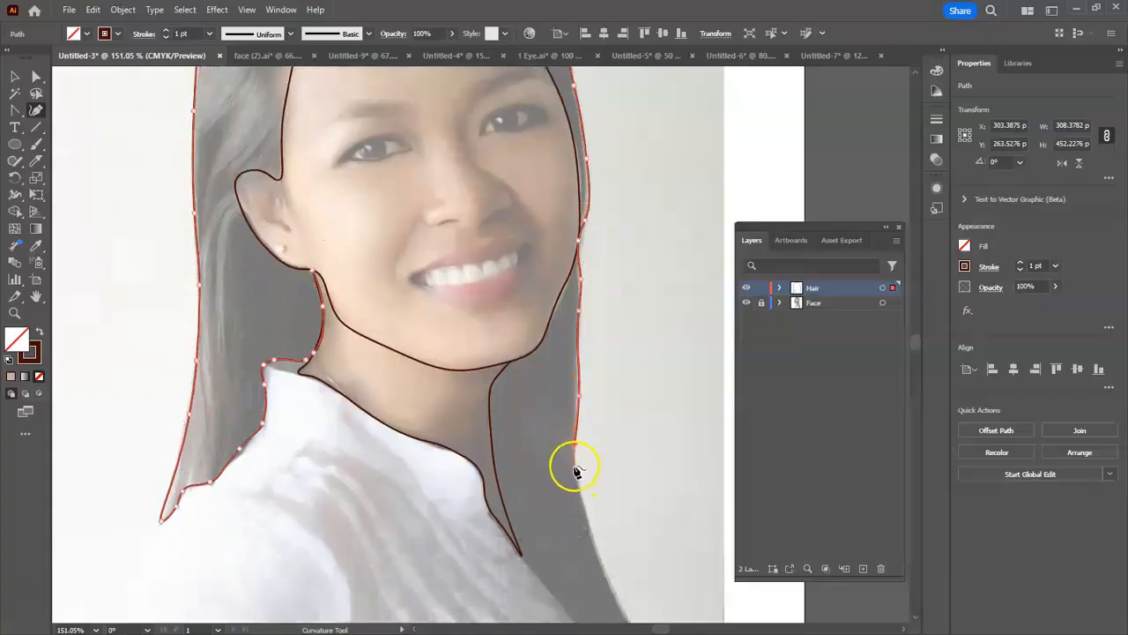
{"action": "scroll", "coordinate": [575, 471], "scroll_direction": "down", "scroll_amount": 2}
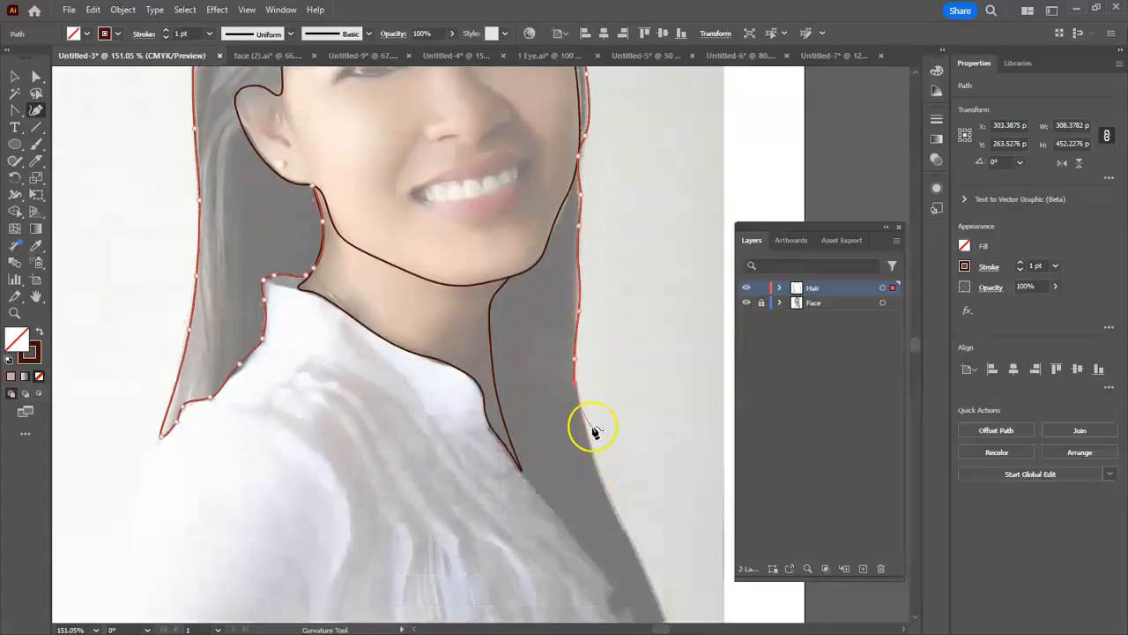
{"action": "left_click", "coordinate": [609, 499]}
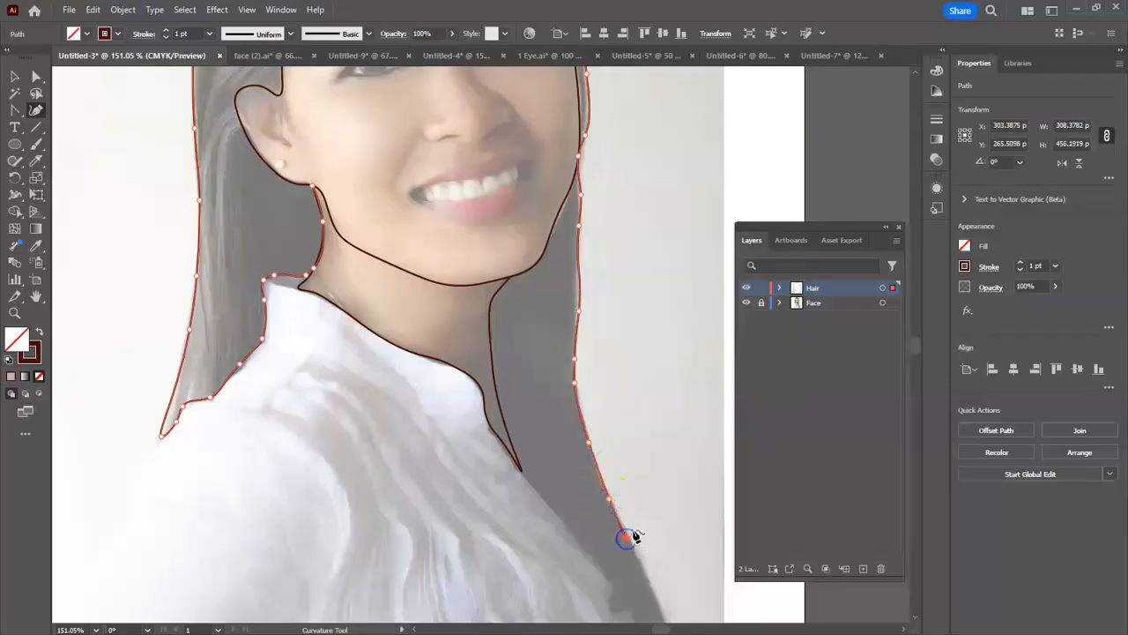
- Follow the outer edge of the long hair down to its tip at the photo's lower edge
{"action": "scroll", "coordinate": [641, 529], "scroll_direction": "down", "scroll_amount": 2}
{"action": "left_click", "coordinate": [657, 516]}
{"action": "scroll", "coordinate": [663, 529], "scroll_direction": "down", "scroll_amount": 2}
{"action": "left_click", "coordinate": [675, 506]}
{"action": "left_click", "coordinate": [681, 555]}
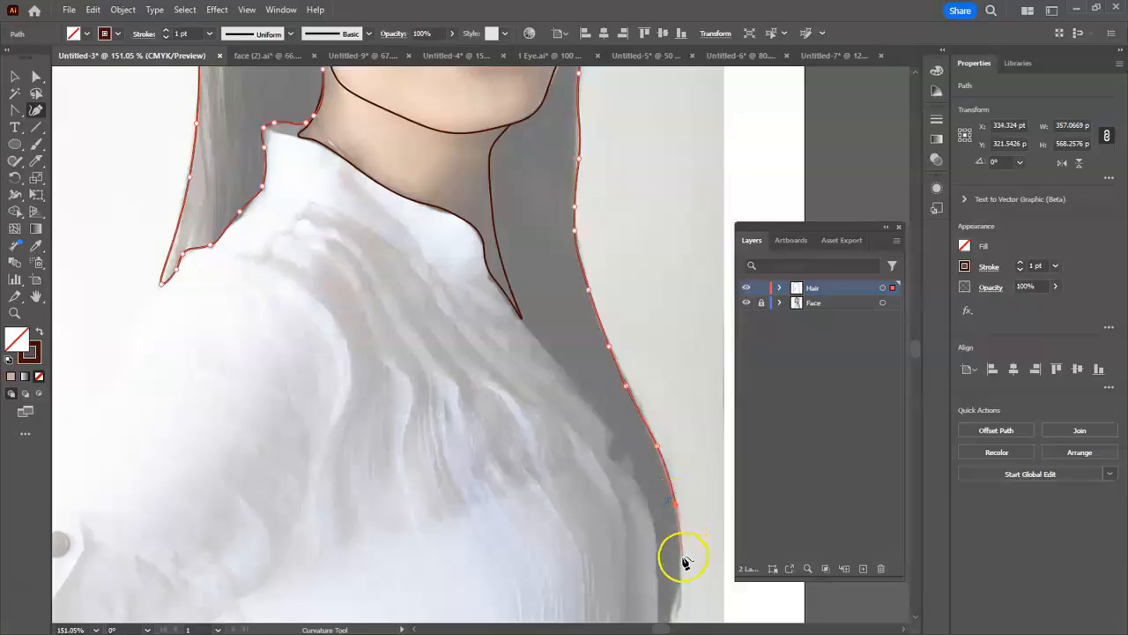
{"action": "scroll", "coordinate": [684, 562], "scroll_direction": "down", "scroll_amount": 1}
{"action": "left_click", "coordinate": [679, 544]}
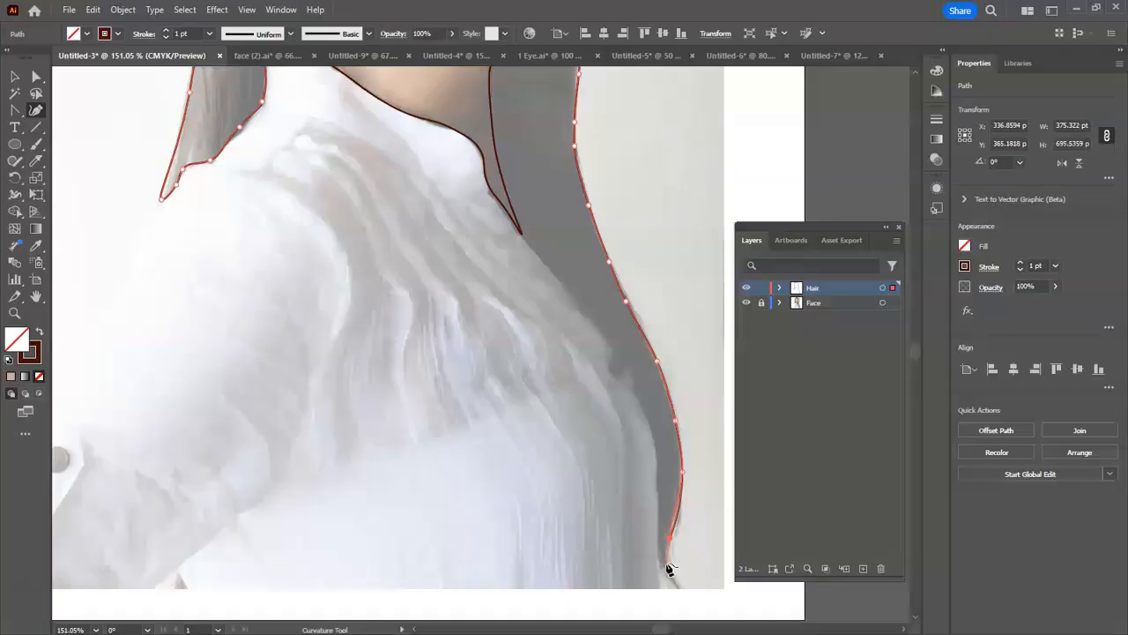
{"action": "scroll", "coordinate": [667, 559], "scroll_direction": "down", "scroll_amount": 1}
{"action": "left_click", "coordinate": [675, 522]}
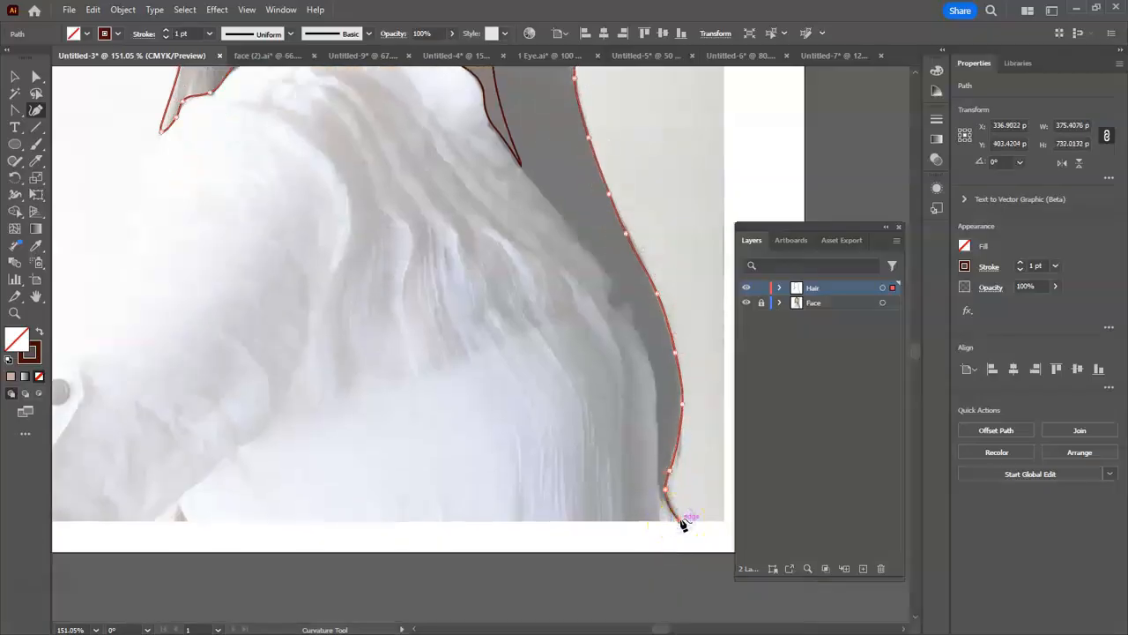
- Trace the inner edge of the long hair back up along the shirt to the tip of the neckline
{"action": "left_click", "coordinate": [658, 482]}
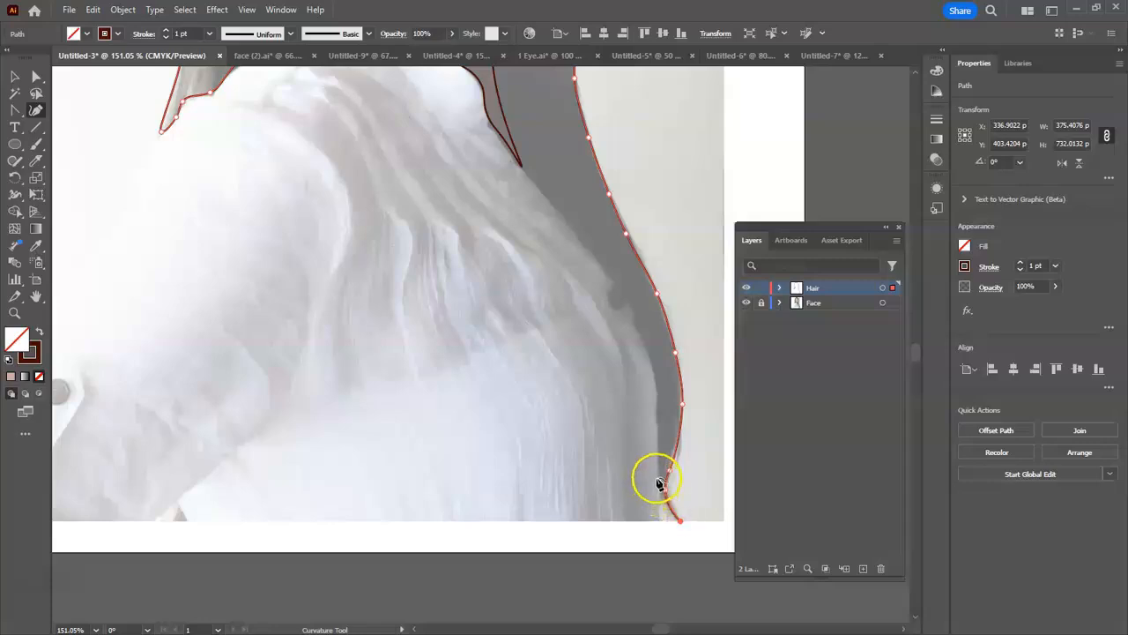
{"action": "left_click_drag", "start_coordinate": [660, 482], "coordinate": [668, 451]}
{"action": "left_click", "coordinate": [659, 442]}
{"action": "left_click", "coordinate": [658, 396]}
{"action": "left_click", "coordinate": [646, 338]}
{"action": "left_click", "coordinate": [625, 293]}
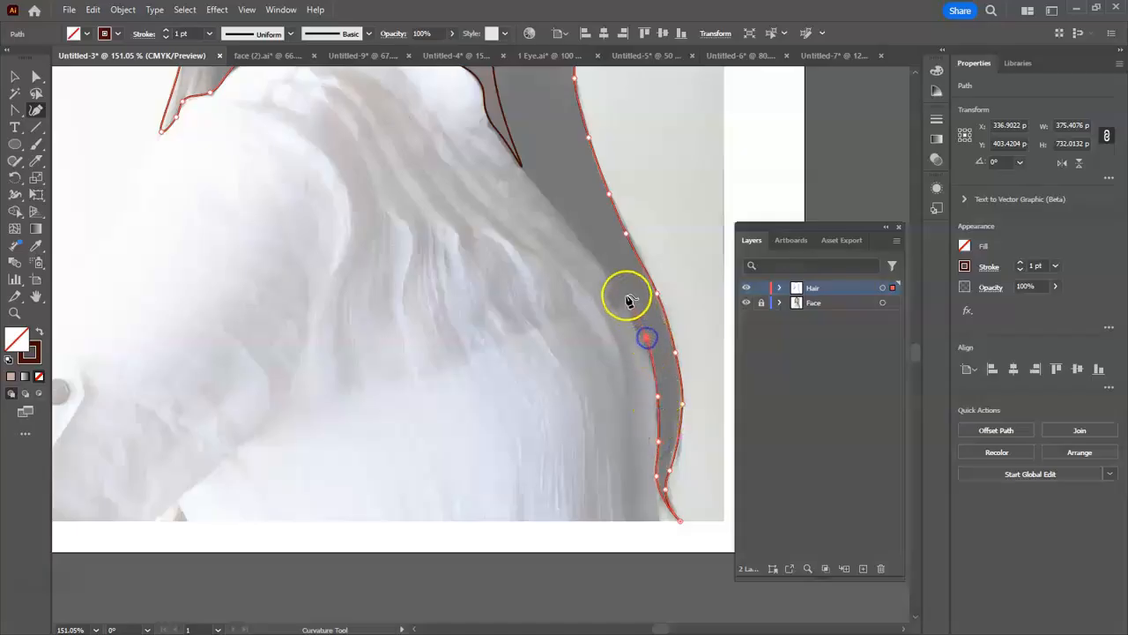
{"action": "left_click", "coordinate": [597, 254]}
{"action": "scroll", "coordinate": [594, 260], "scroll_direction": "up", "scroll_amount": 2}
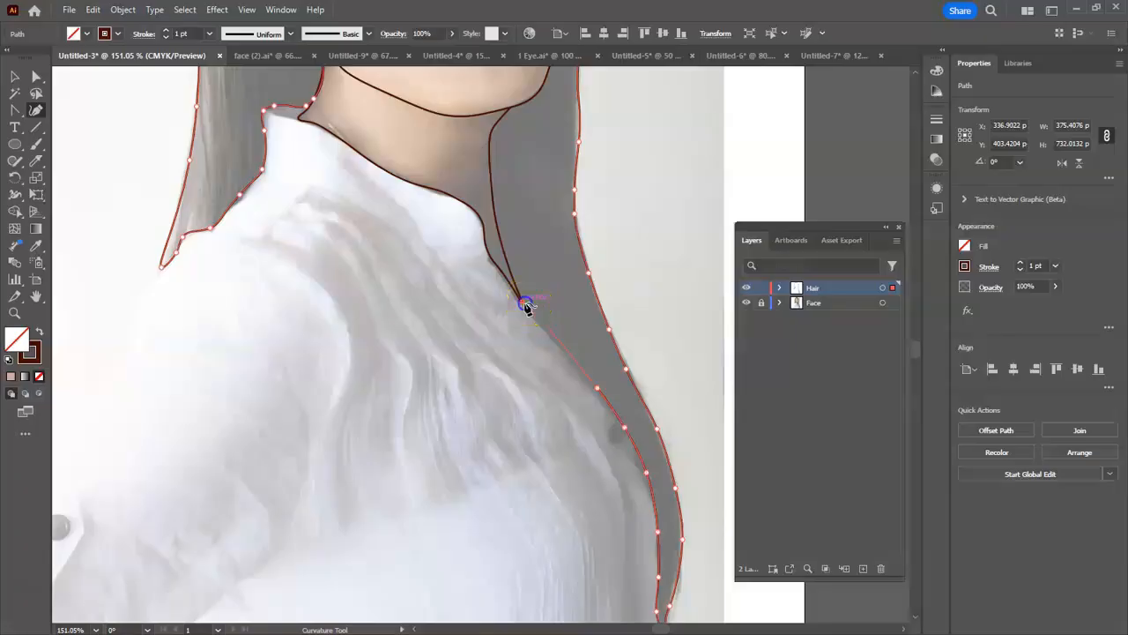
- Continue the hair outline from the neckline tip up the side of the neck to the jaw
{"action": "scroll", "coordinate": [526, 307], "scroll_direction": "up", "scroll_amount": 1}
{"action": "left_click", "coordinate": [522, 325]}
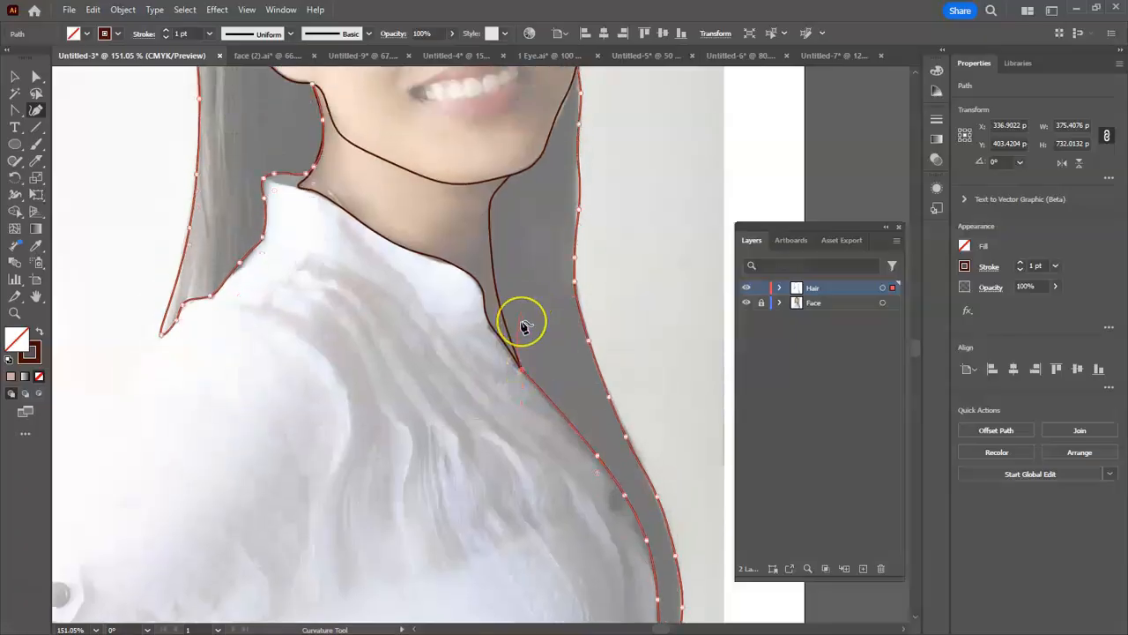
{"action": "left_click", "coordinate": [507, 299]}
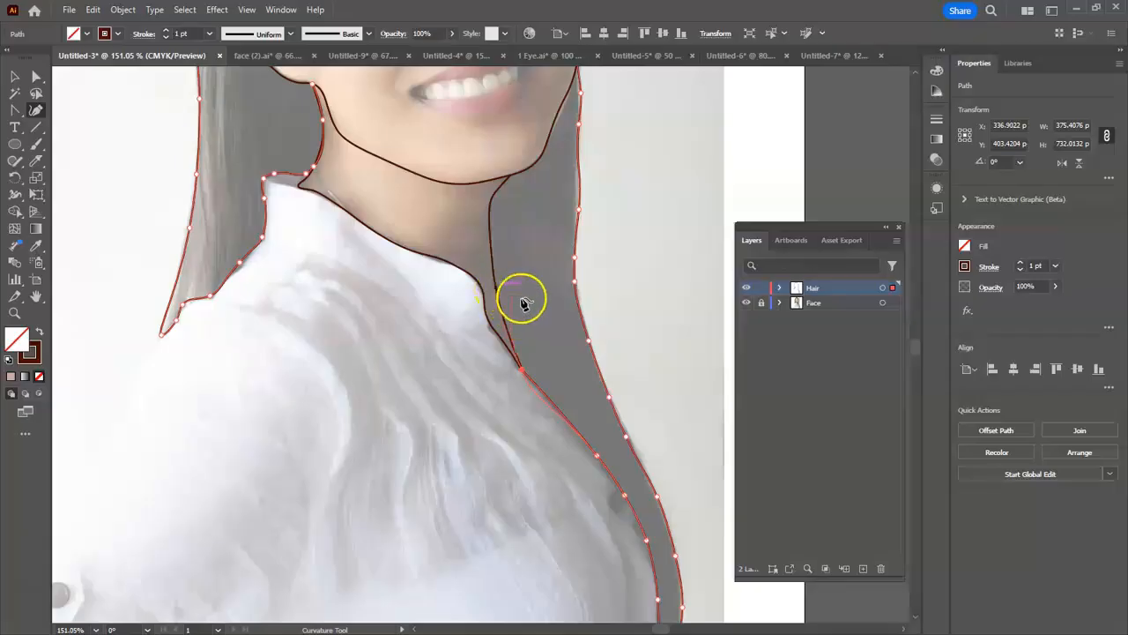
{"action": "left_click", "coordinate": [511, 333]}
{"action": "left_click", "coordinate": [492, 259]}
{"action": "left_click", "coordinate": [491, 208]}
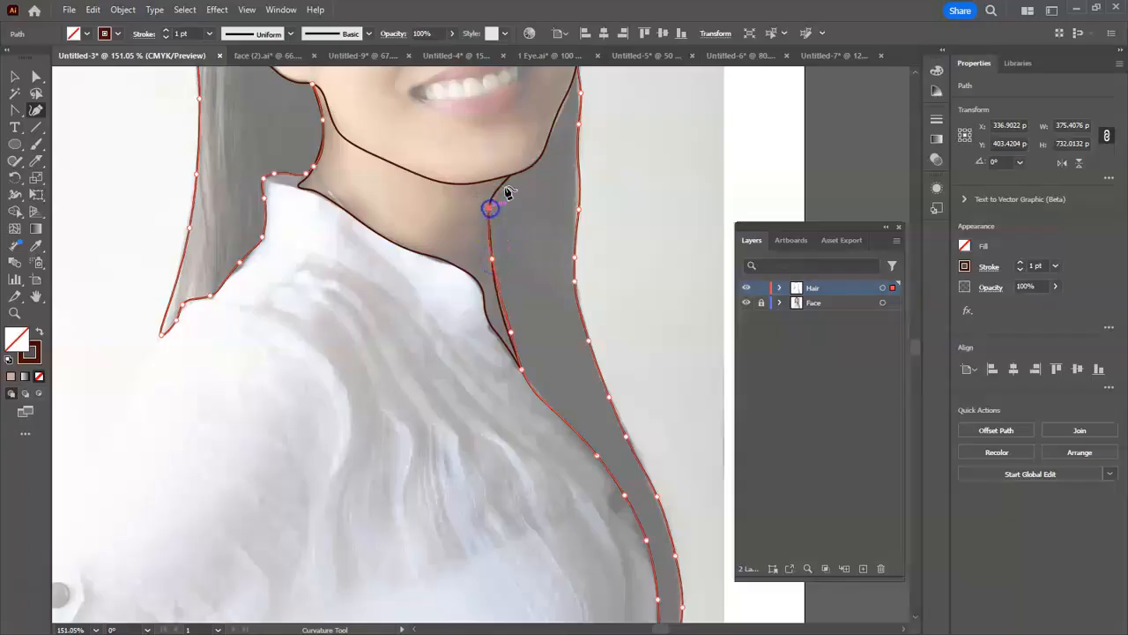
{"action": "left_click", "coordinate": [509, 179]}
- Continue the hair outline from the jaw up along the edge of the cheek to eye level
{"action": "scroll", "coordinate": [513, 185], "scroll_direction": "up", "scroll_amount": 1}
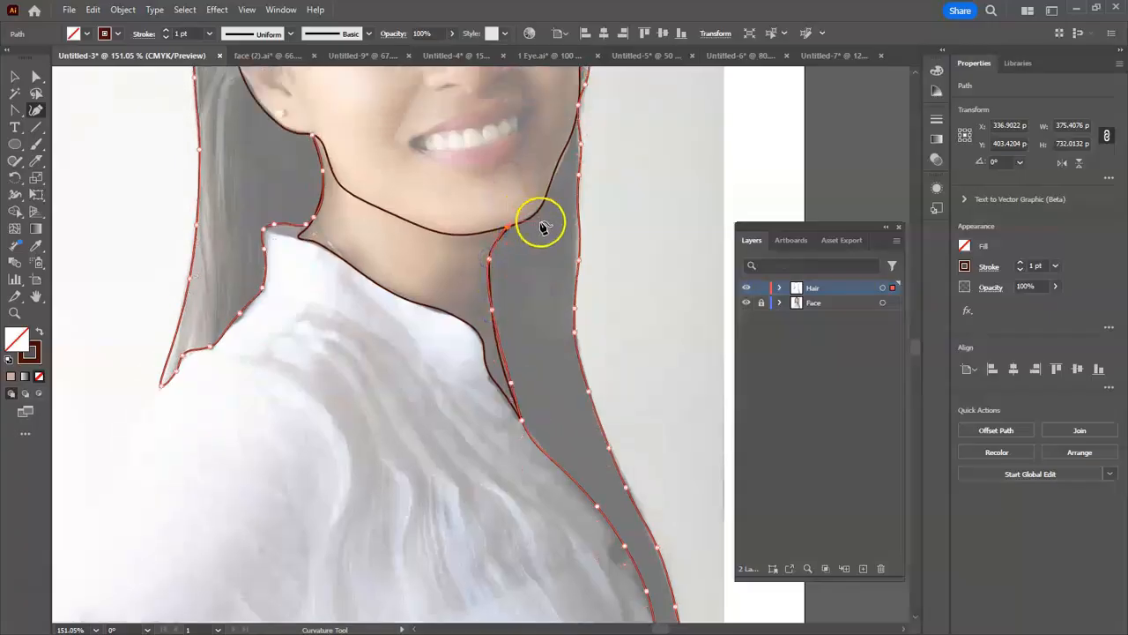
{"action": "scroll", "coordinate": [543, 226], "scroll_direction": "up", "scroll_amount": 1}
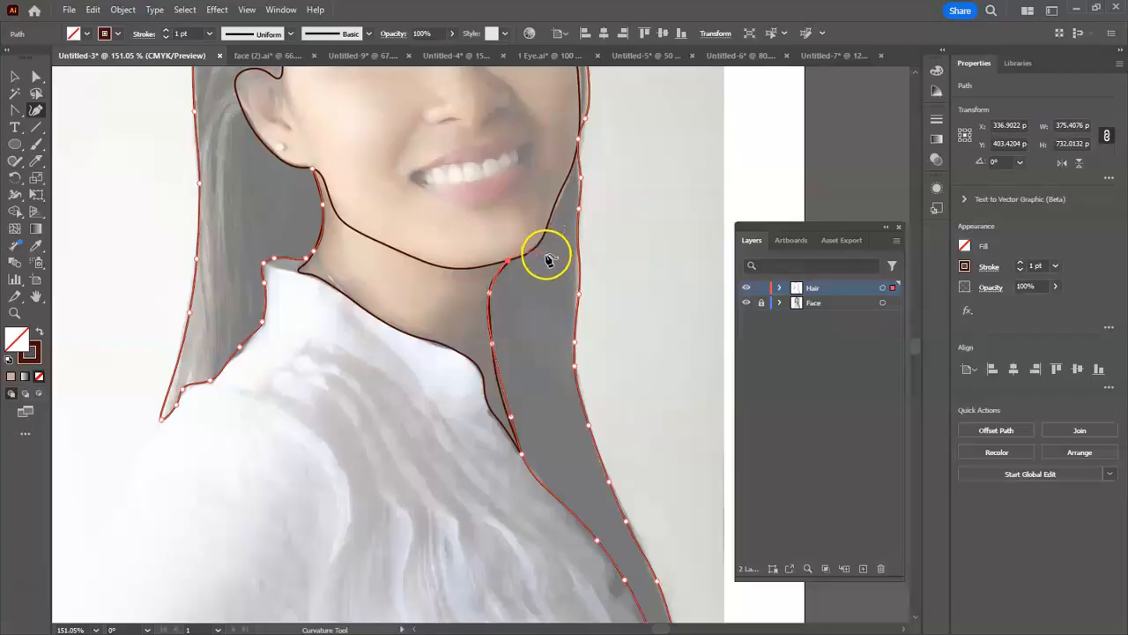
{"action": "scroll", "coordinate": [549, 260], "scroll_direction": "up", "scroll_amount": 1}
{"action": "scroll", "coordinate": [548, 260], "scroll_direction": "up", "scroll_amount": 3}
{"action": "left_click", "coordinate": [541, 462]}
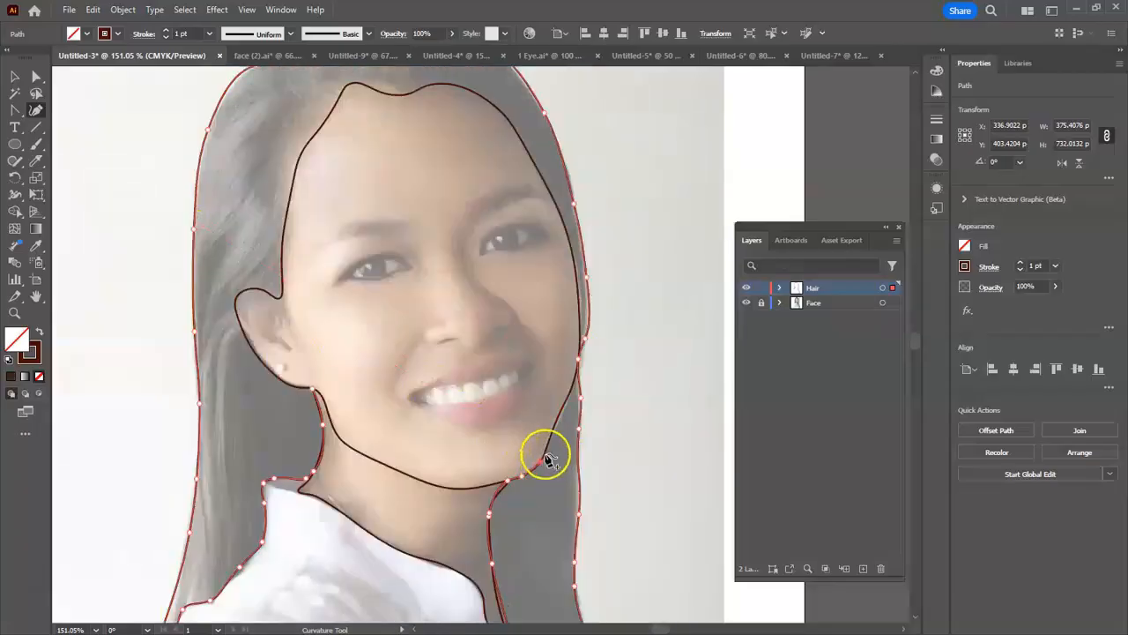
{"action": "left_click", "coordinate": [572, 391]}
{"action": "left_click", "coordinate": [584, 336]}
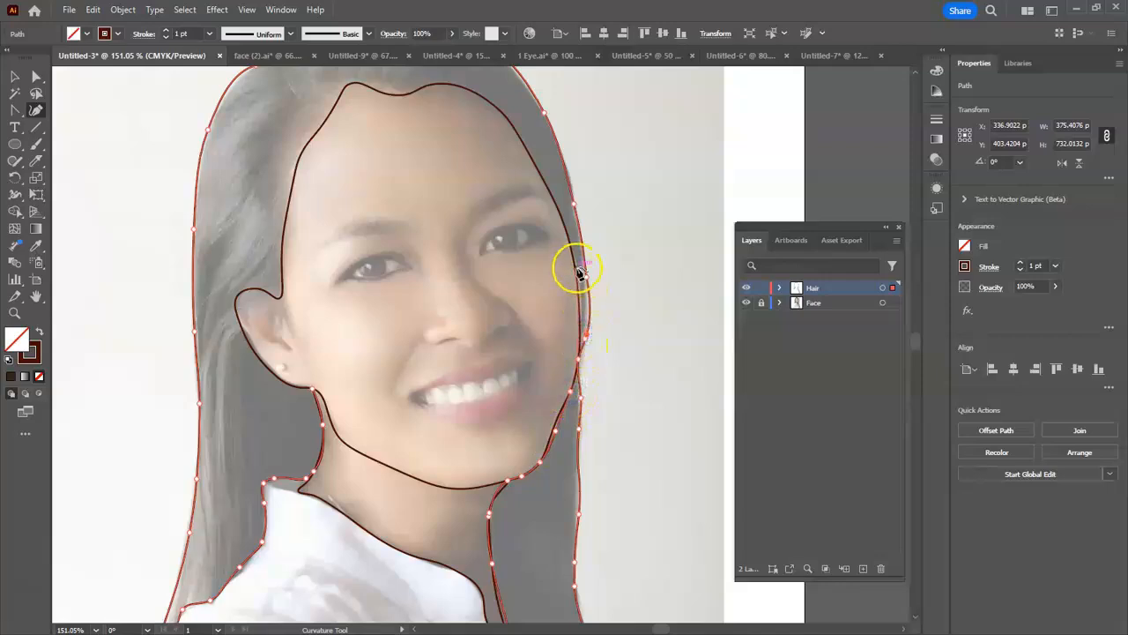
{"action": "left_click", "coordinate": [579, 270]}
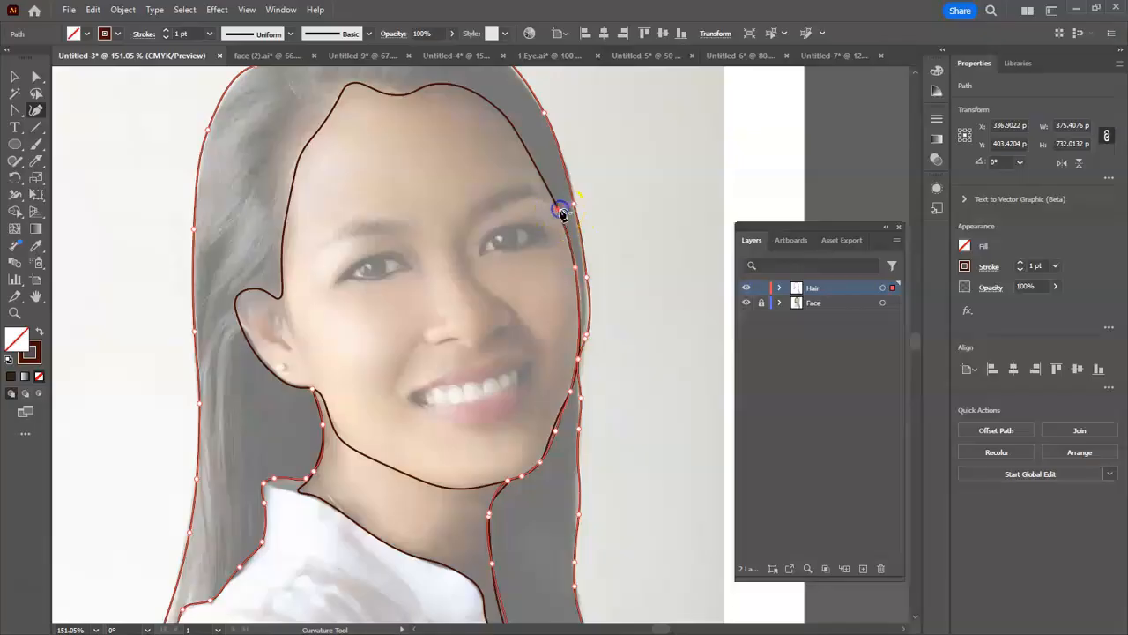
- Trace the hair's inner edge up past the temple and across the hairline above the forehead
{"action": "left_click", "coordinate": [561, 211]}
{"action": "left_click", "coordinate": [526, 152]}
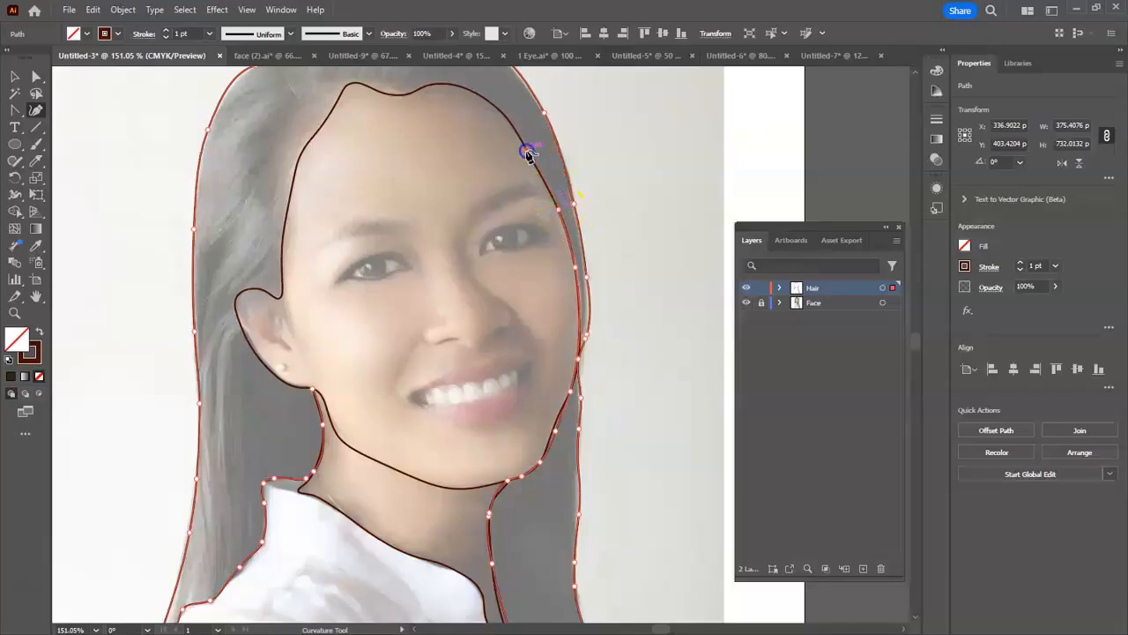
{"action": "left_click", "coordinate": [491, 98]}
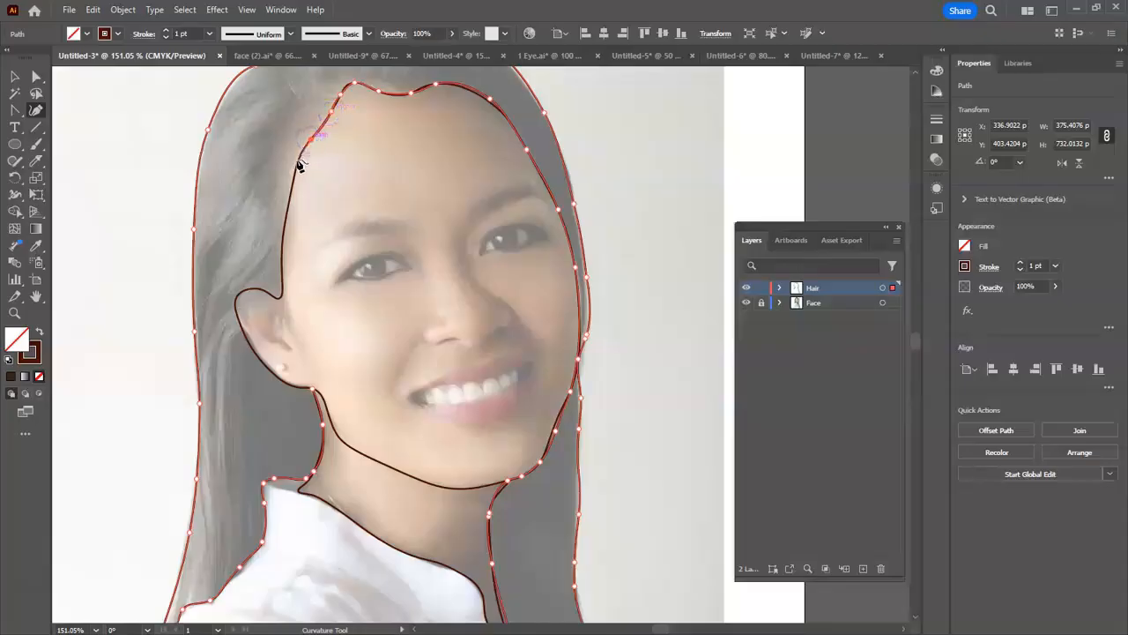
- Follow the face outline down the other temple and around the ear, and close the hair path where the ear meets the neck
{"action": "left_click", "coordinate": [292, 188]}
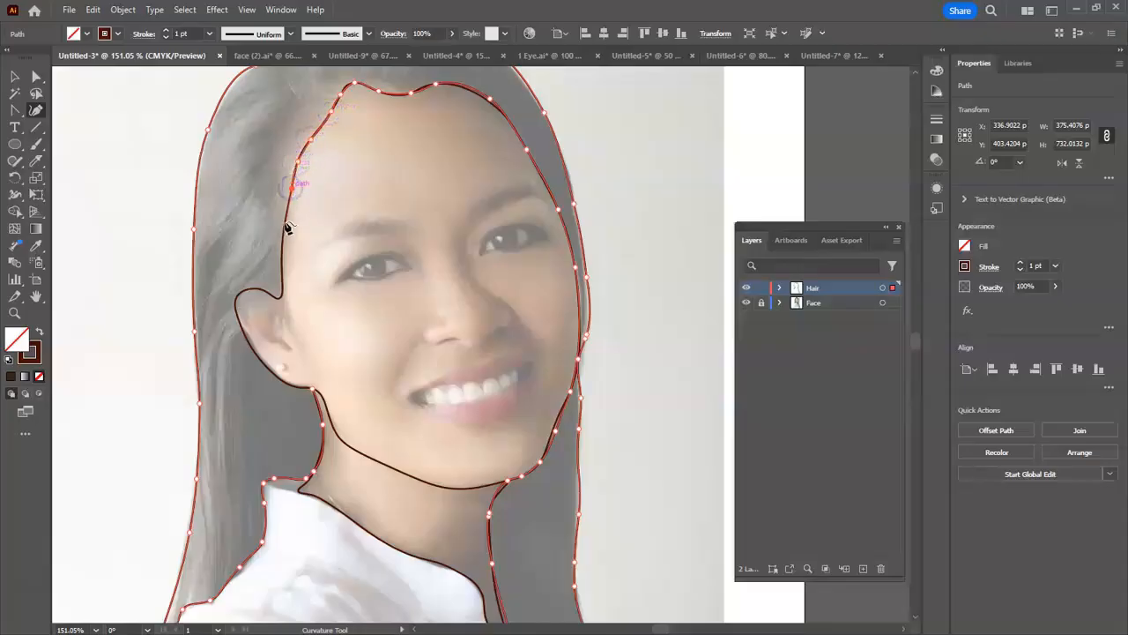
{"action": "left_click", "coordinate": [285, 227]}
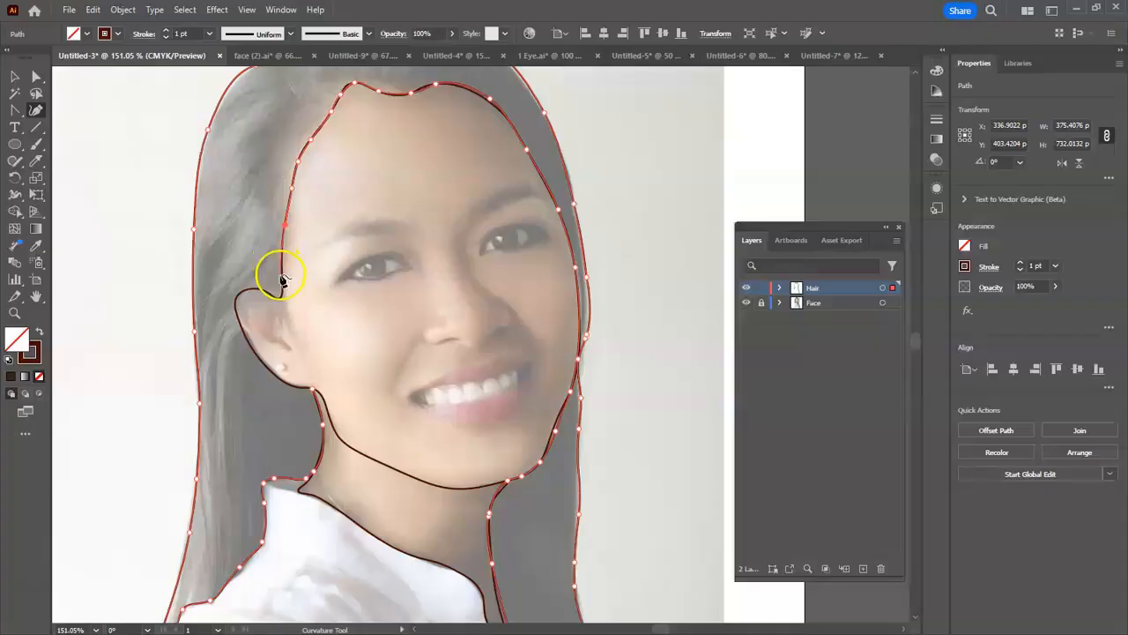
{"action": "left_click", "coordinate": [281, 276]}
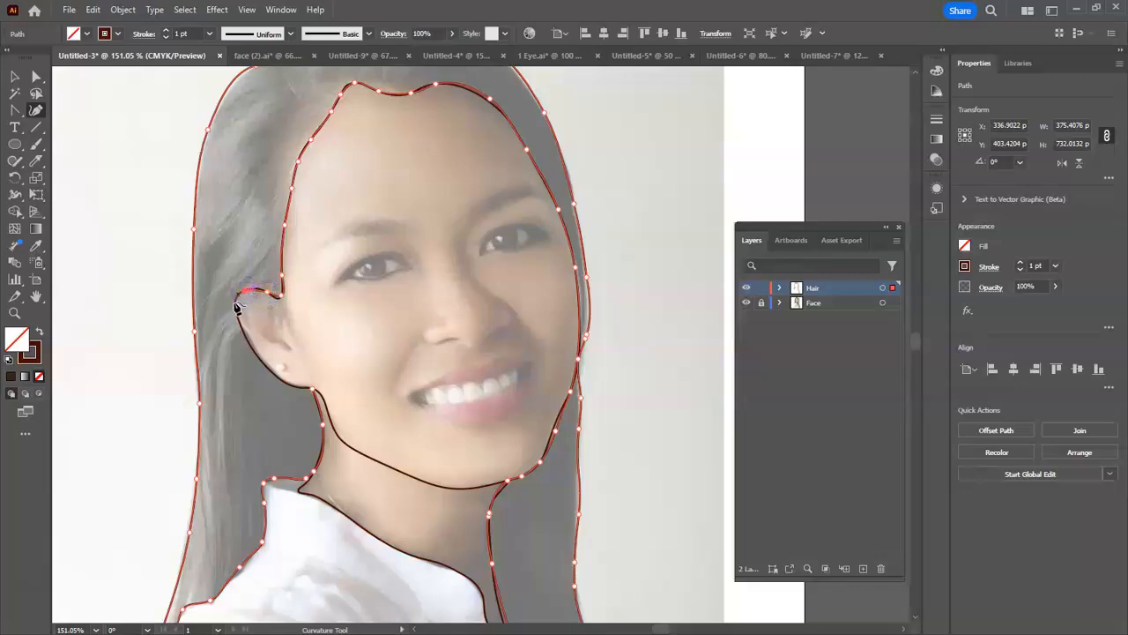
{"action": "left_click", "coordinate": [264, 364]}
{"action": "left_click", "coordinate": [294, 392]}
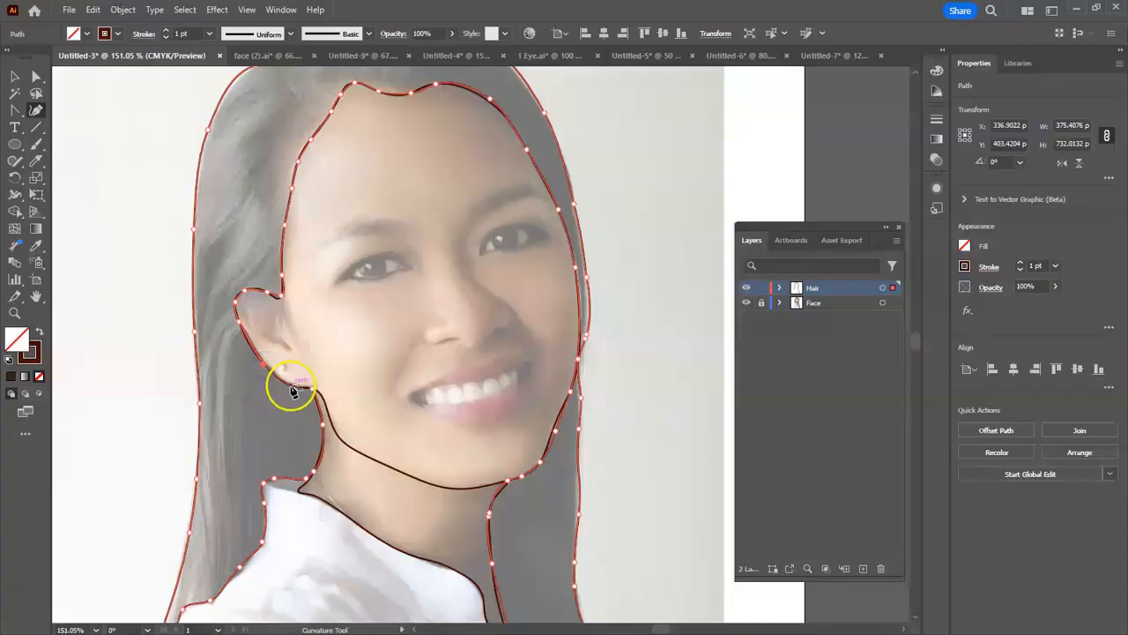
{"action": "left_click", "coordinate": [312, 390]}
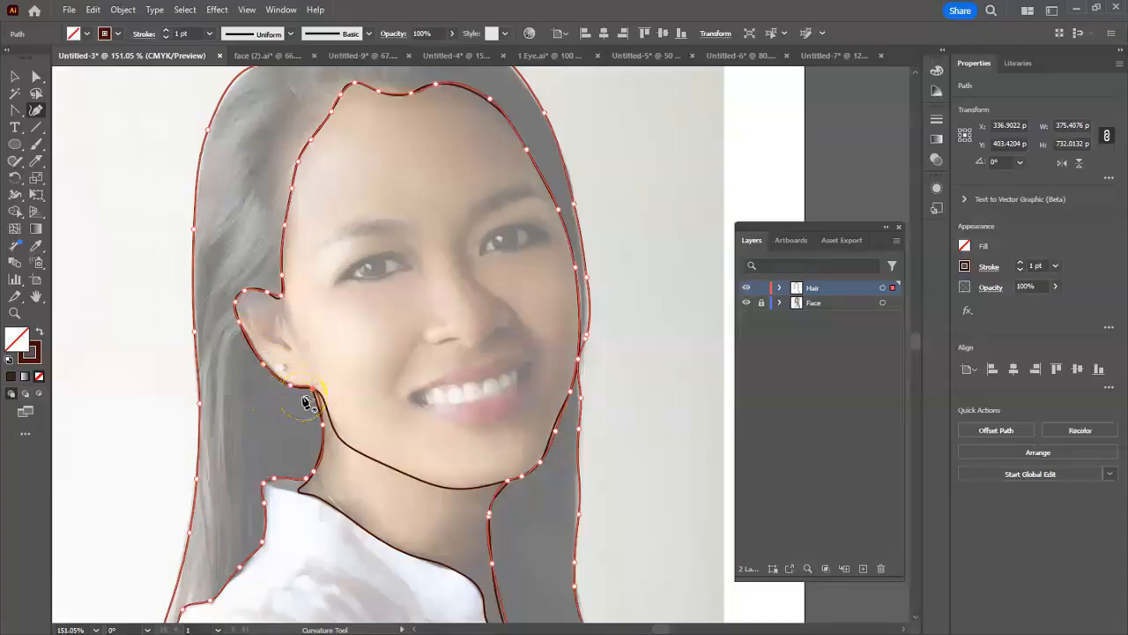
{"action": "left_click", "coordinate": [311, 390]}
{"action": "left_click", "coordinate": [313, 389]}
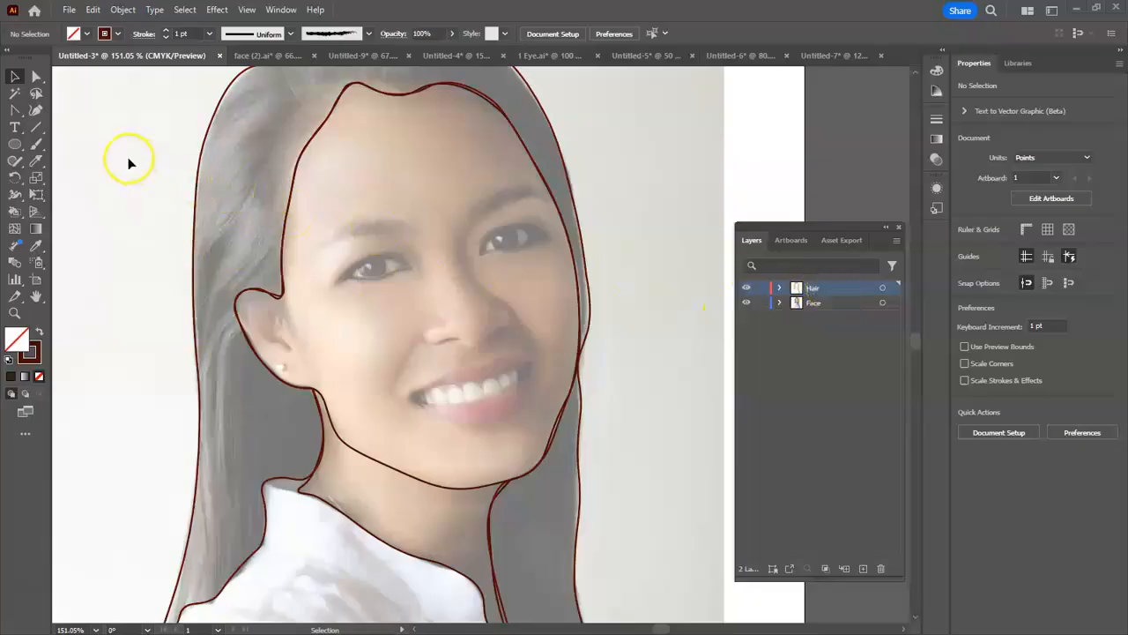
- Live-paint the hair areas on both sides of the face with brown C=40 M=70 Y=100 K=50, using the face and hair paths together
{"action": "left_click_drag", "start_coordinate": [124, 83], "coordinate": [639, 564]}
{"action": "left_click", "coordinate": [15, 212]}
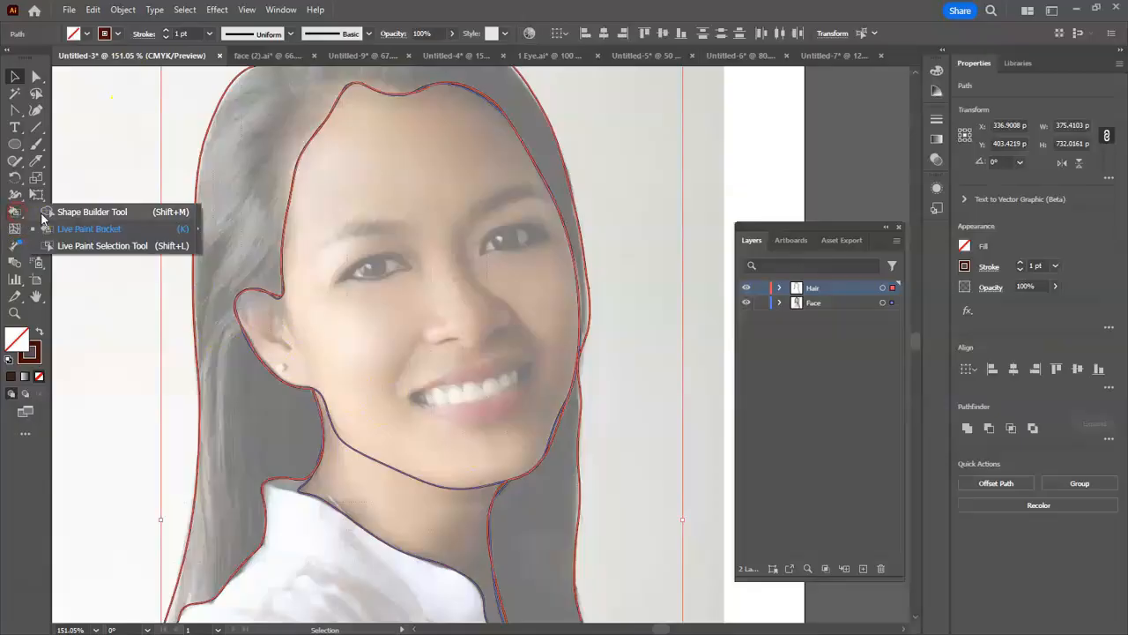
{"action": "left_click", "coordinate": [84, 230]}
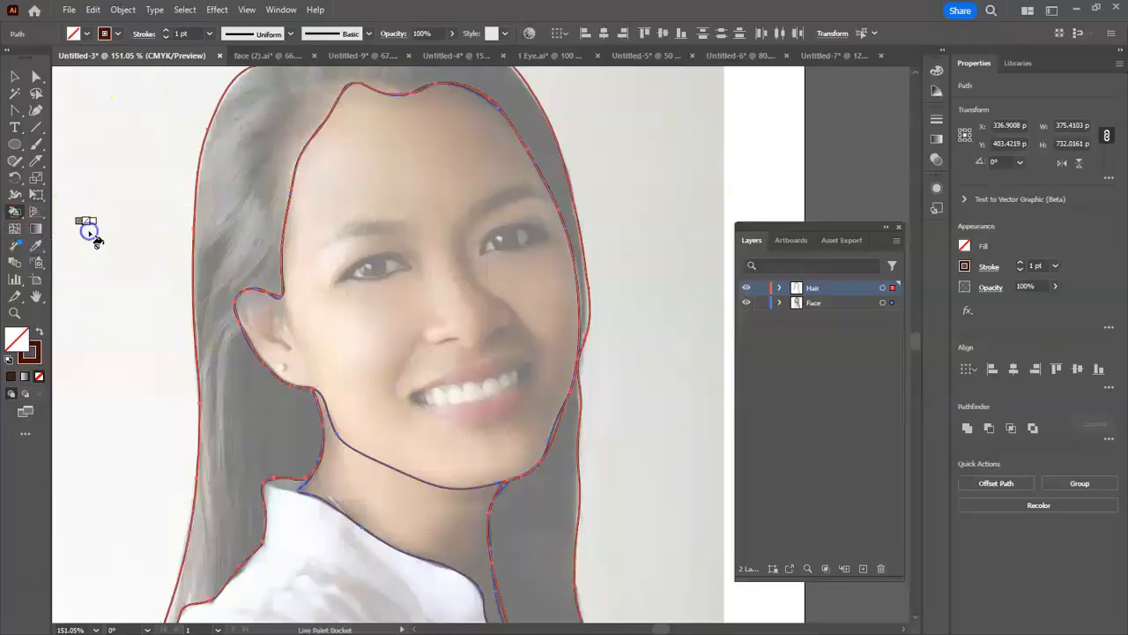
{"action": "left_click", "coordinate": [86, 34]}
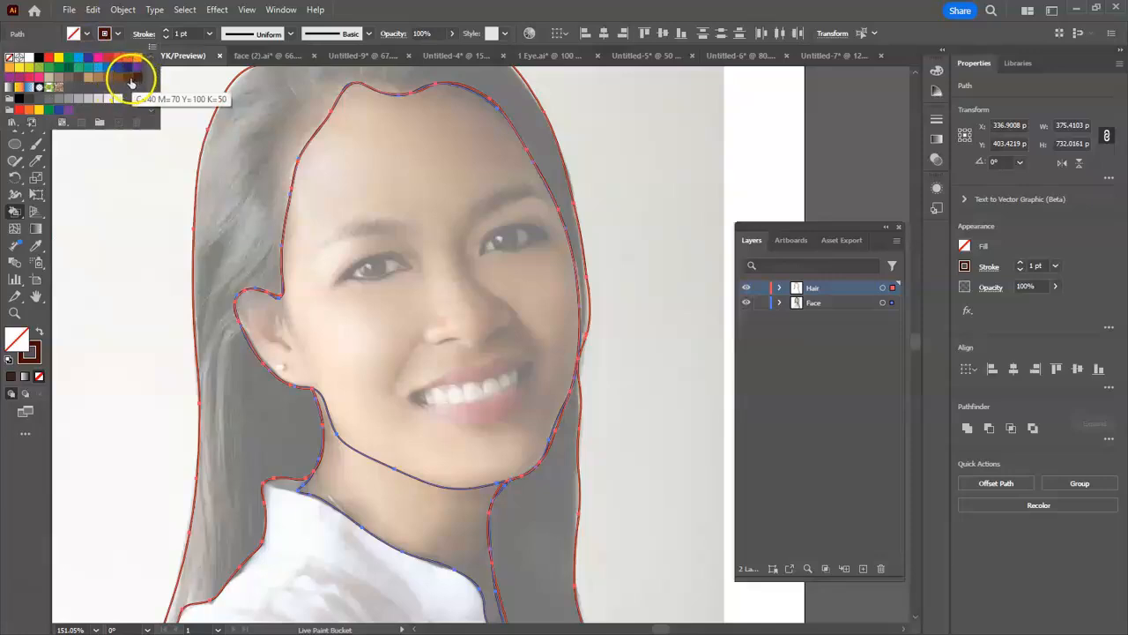
{"action": "left_click", "coordinate": [128, 79]}
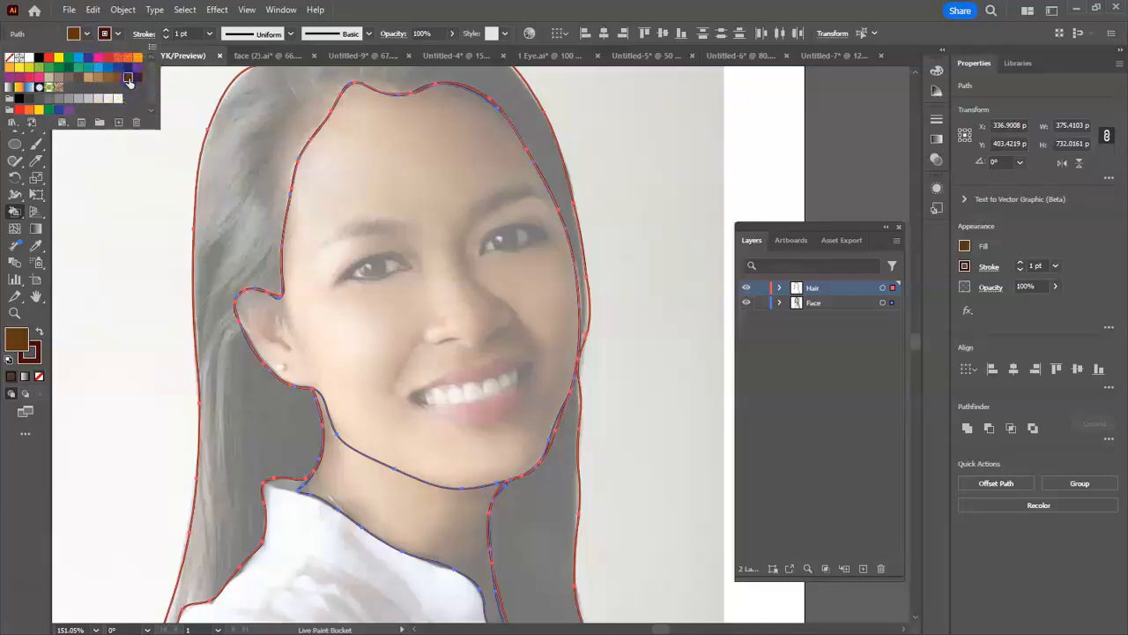
{"action": "left_click", "coordinate": [226, 136]}
{"action": "left_click", "coordinate": [231, 134]}
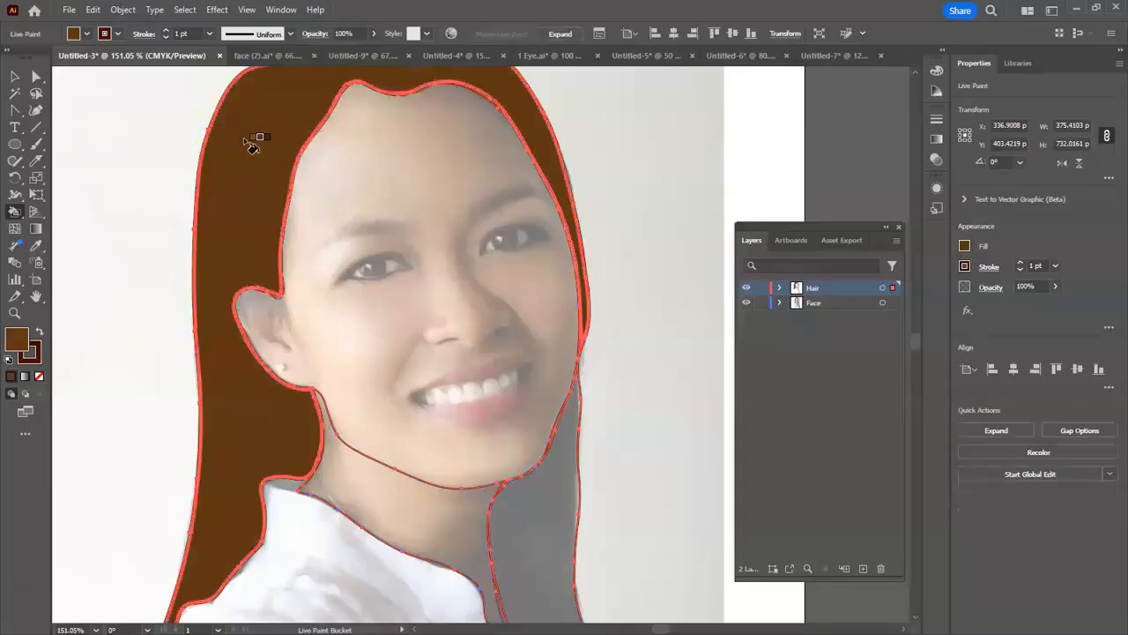
{"action": "left_click", "coordinate": [544, 487]}
{"action": "left_click", "coordinate": [643, 440]}
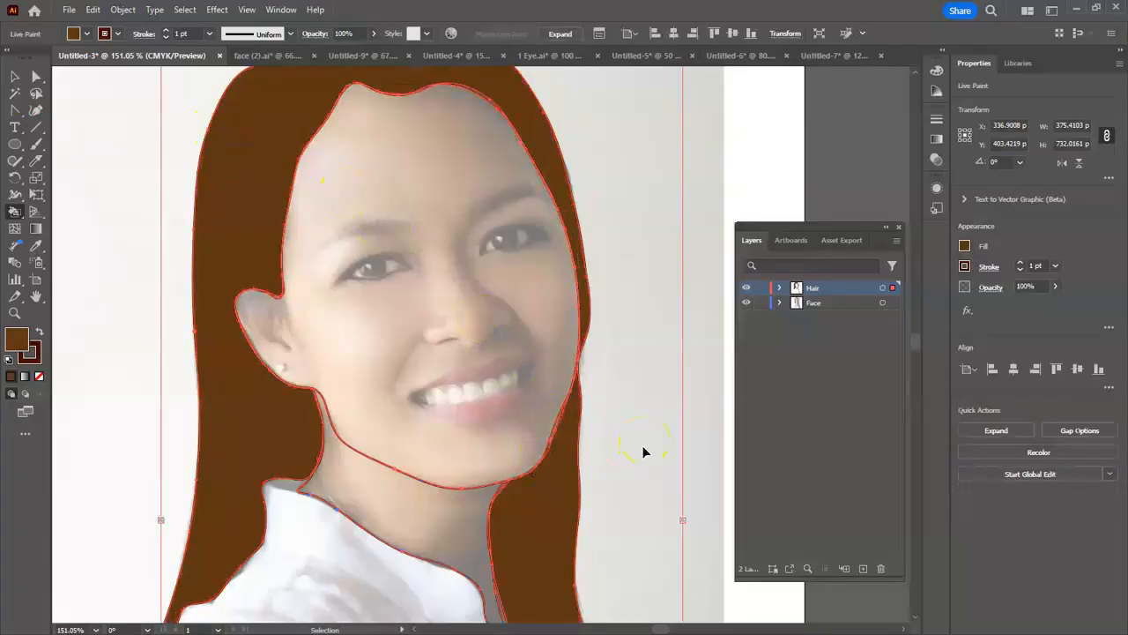
- Examine the filled hair and the untraced shirt across the whole portrait
{"action": "key", "text": "ctrl+minus"}
{"action": "key", "text": "ctrl+minus"}
{"action": "scroll", "coordinate": [644, 450], "scroll_direction": "up", "scroll_amount": 1}
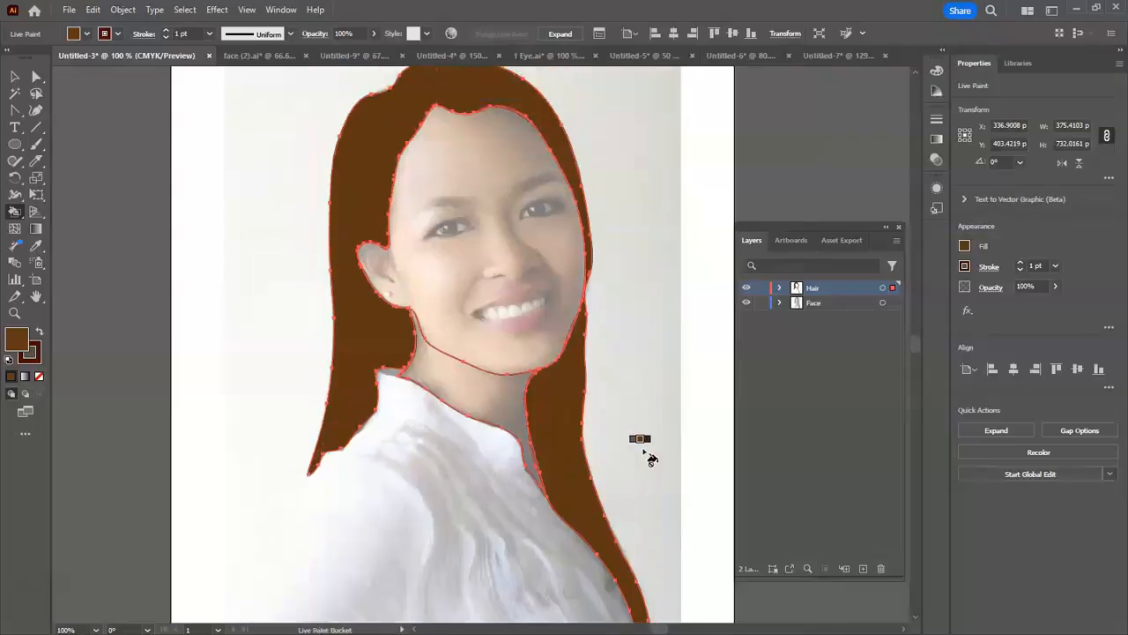
{"action": "key", "text": "ctrl+minus"}
{"action": "left_click", "coordinate": [485, 291]}
{"action": "left_click", "coordinate": [16, 76]}
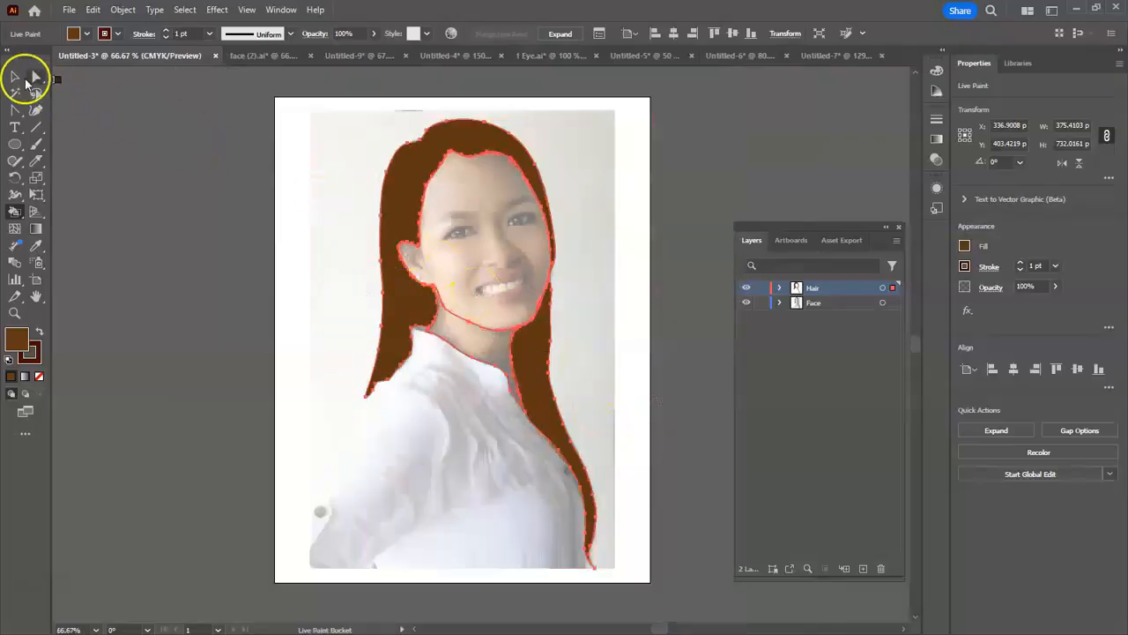
{"action": "left_click", "coordinate": [431, 245]}
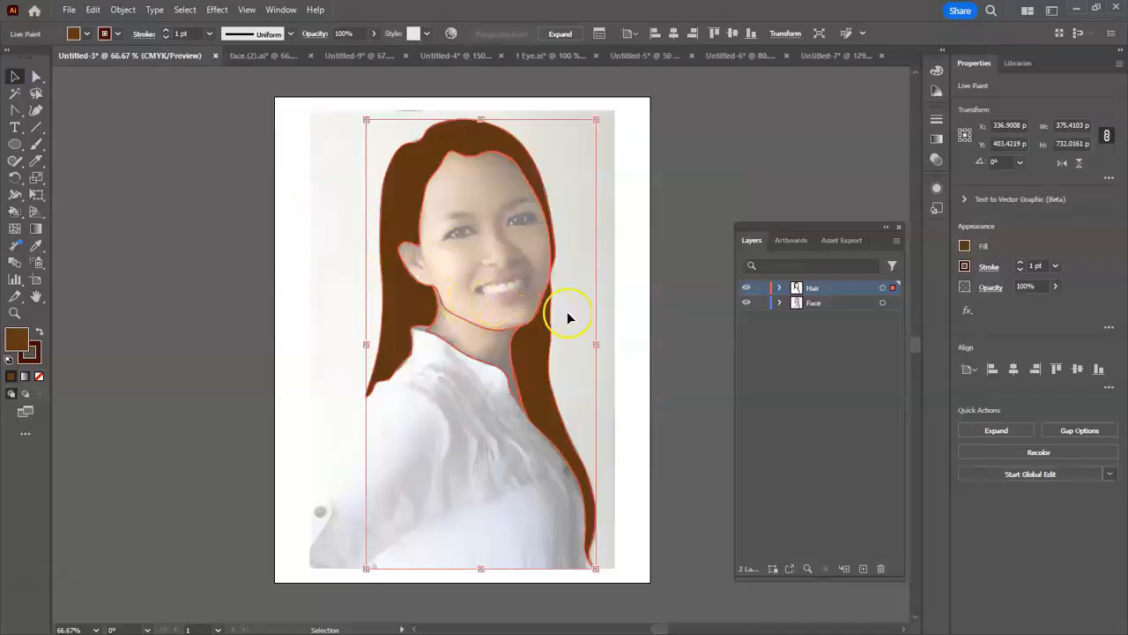
{"action": "left_click_drag", "start_coordinate": [611, 305], "coordinate": [557, 326]}
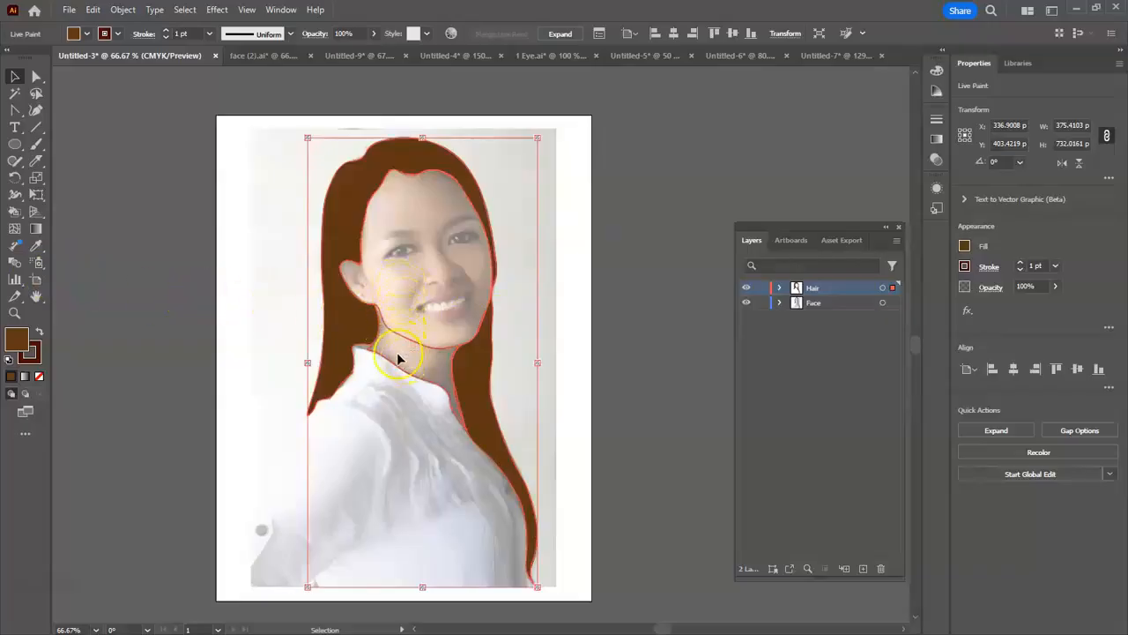
{"action": "key", "text": "shift+asciitilde"}
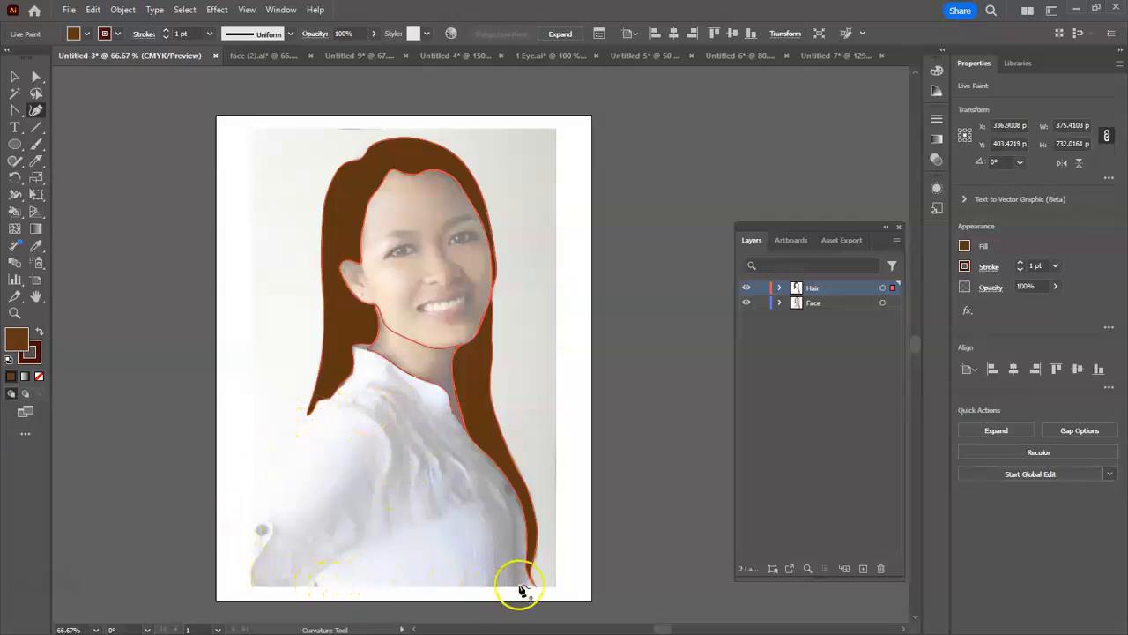
- Add a new layer named Nose above the Hair layer for tracing the nose
{"action": "left_click", "coordinate": [16, 315]}
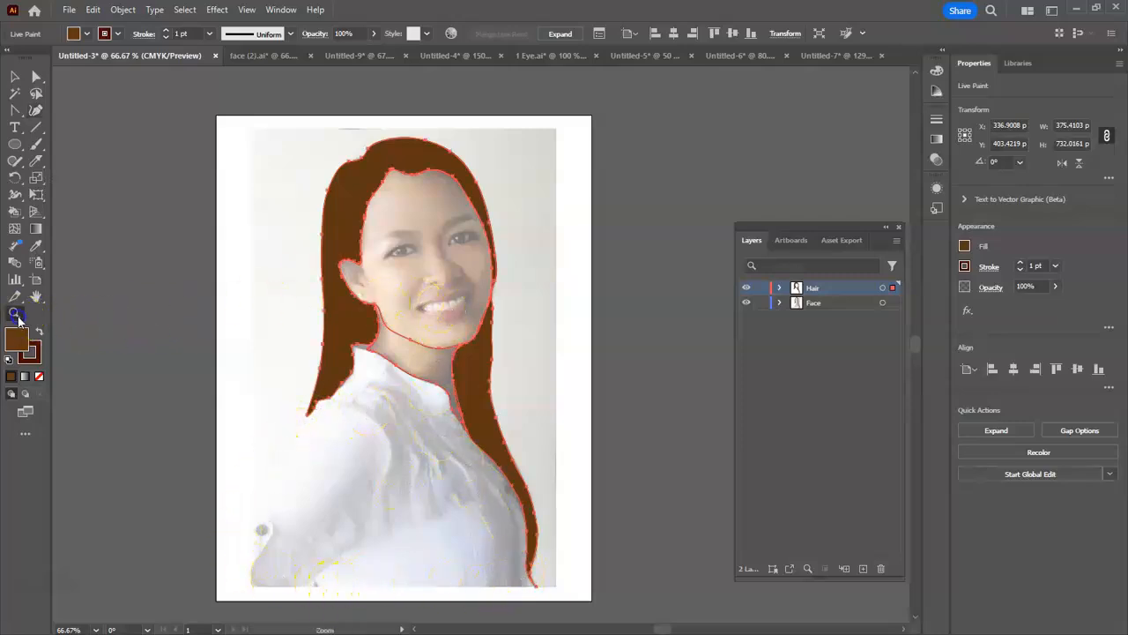
{"action": "left_click_drag", "start_coordinate": [441, 256], "coordinate": [630, 162]}
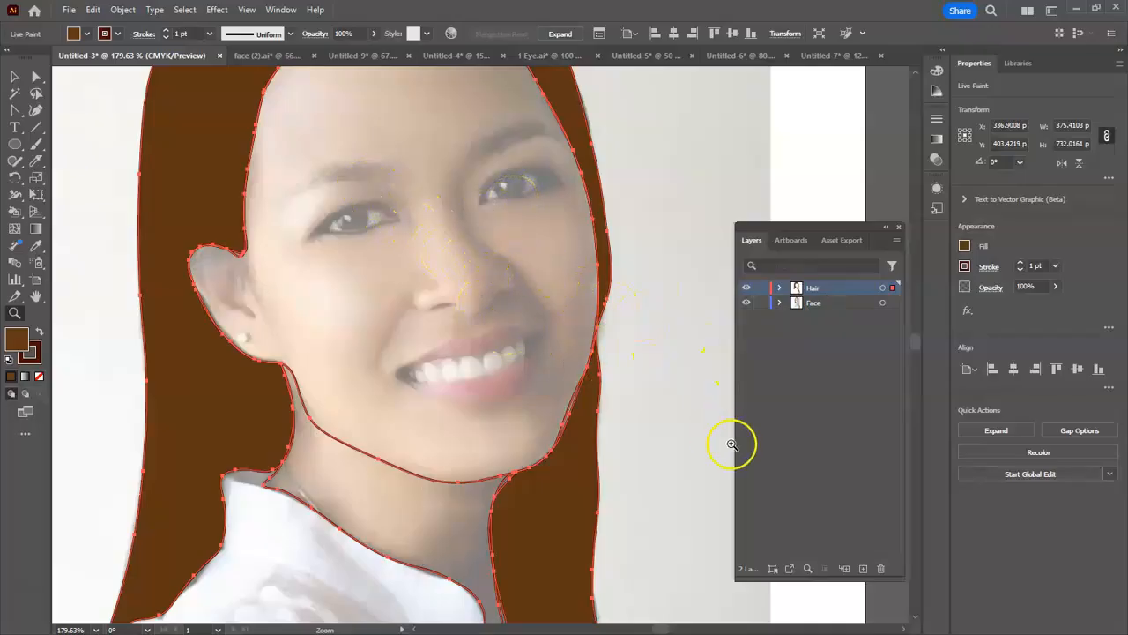
{"action": "left_click", "coordinate": [863, 568]}
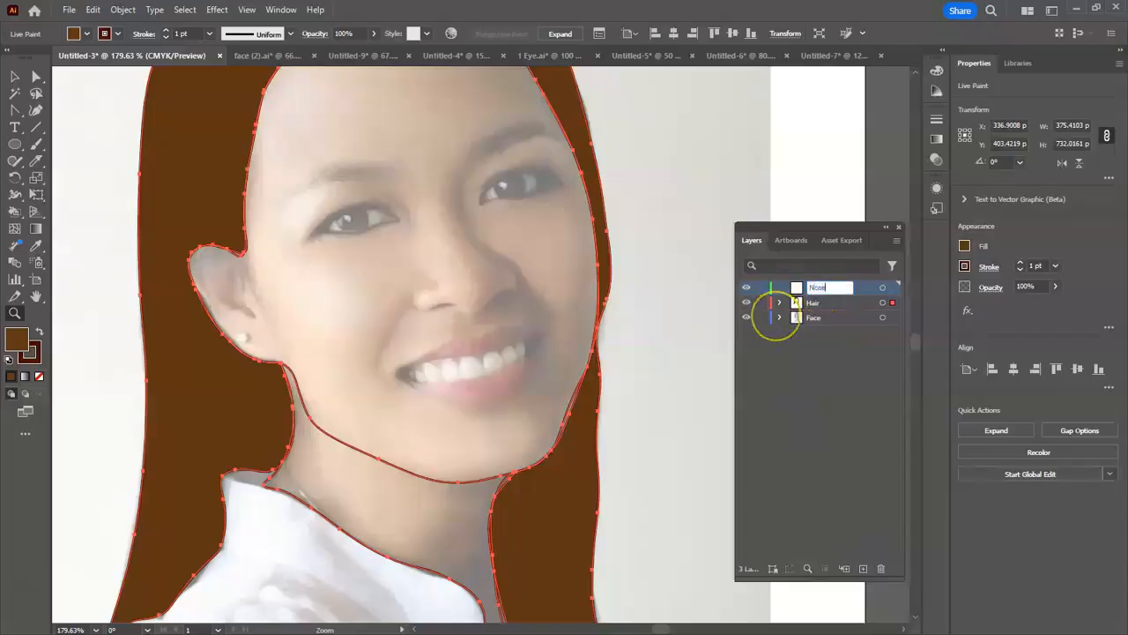
- Draw a curved path from beside the inner eye corner down the nose bridge to the nose tip, and set its fill to none
{"action": "left_click", "coordinate": [35, 111]}
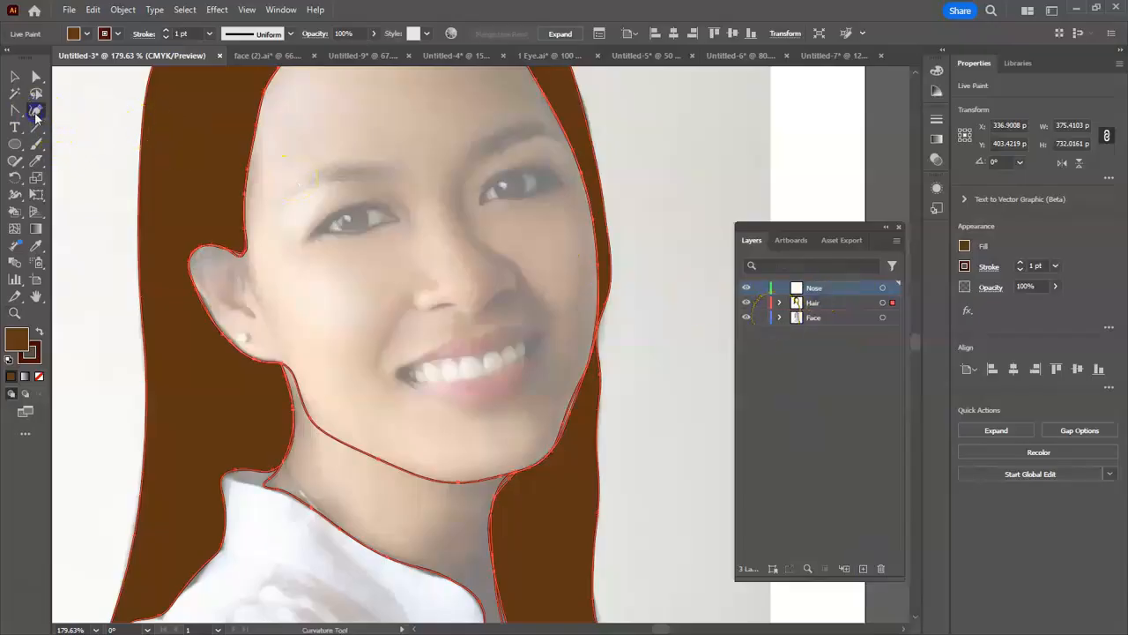
{"action": "left_click", "coordinate": [460, 202]}
{"action": "left_click", "coordinate": [464, 229]}
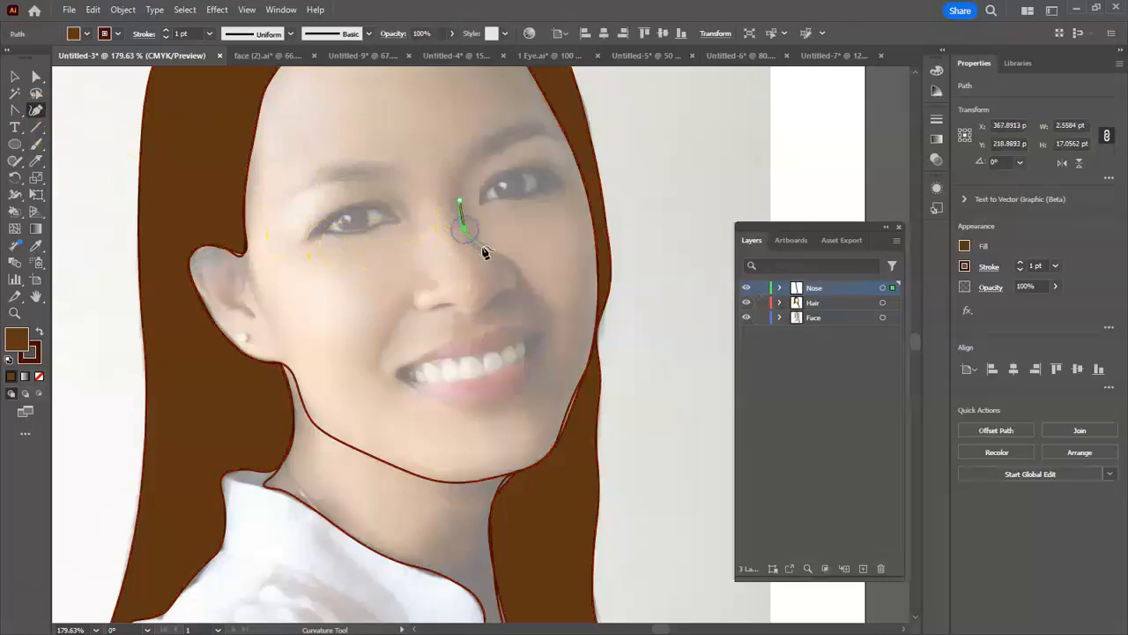
{"action": "left_click", "coordinate": [513, 264]}
{"action": "left_click", "coordinate": [518, 282]}
{"action": "left_click", "coordinate": [86, 33]}
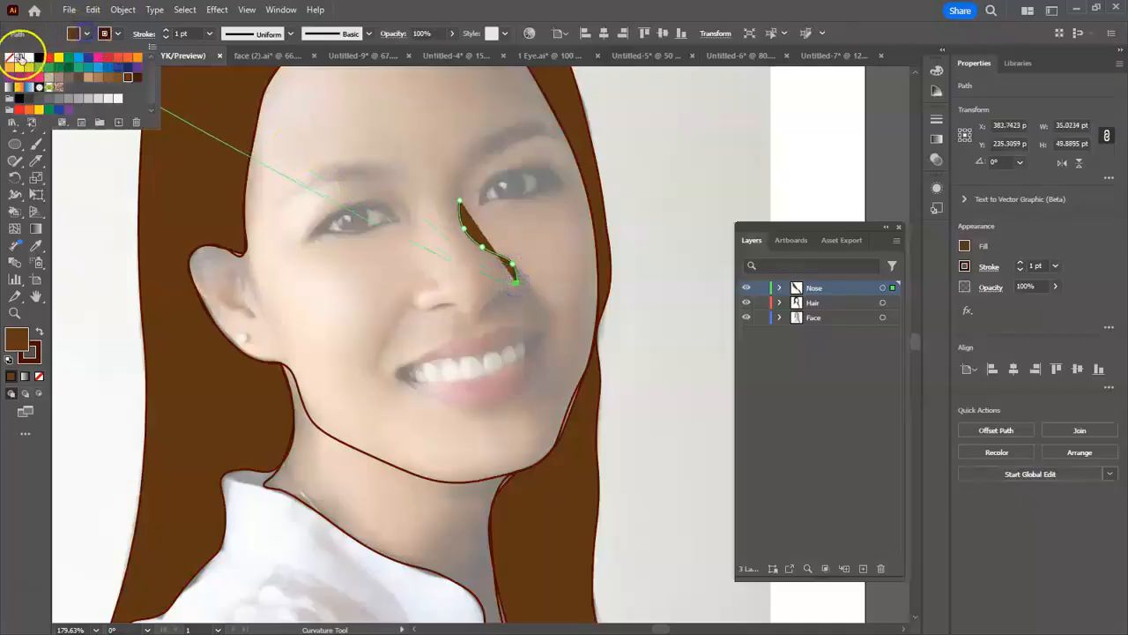
{"action": "left_click", "coordinate": [20, 58]}
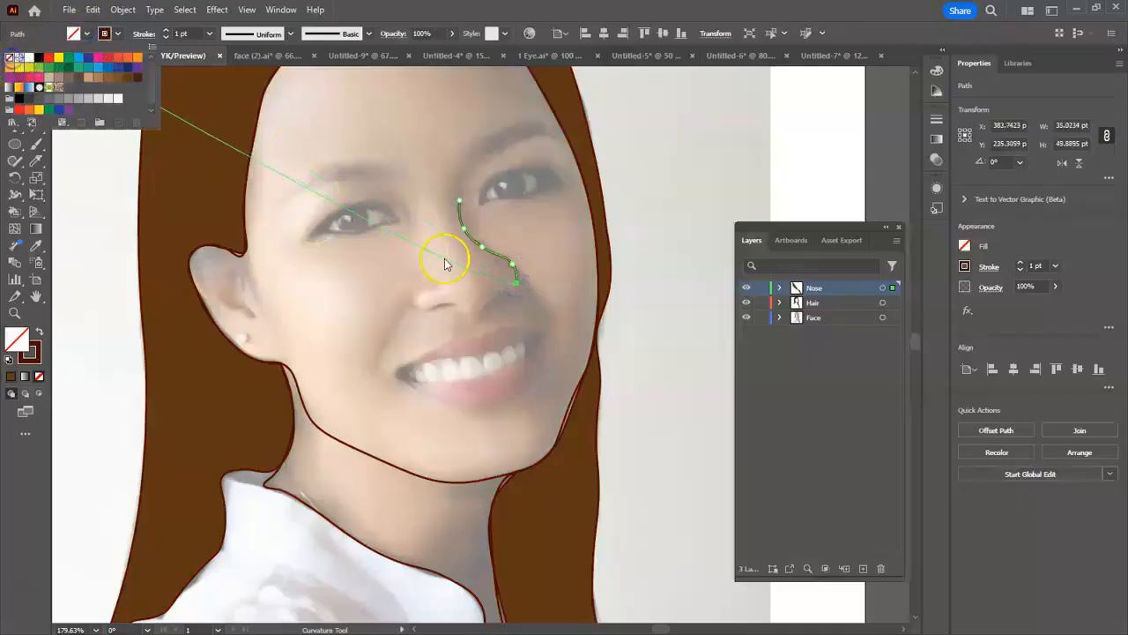
- Extend the nose path around the tip, along the underside and up around the far nostril, and deselect it
{"action": "left_click", "coordinate": [517, 283]}
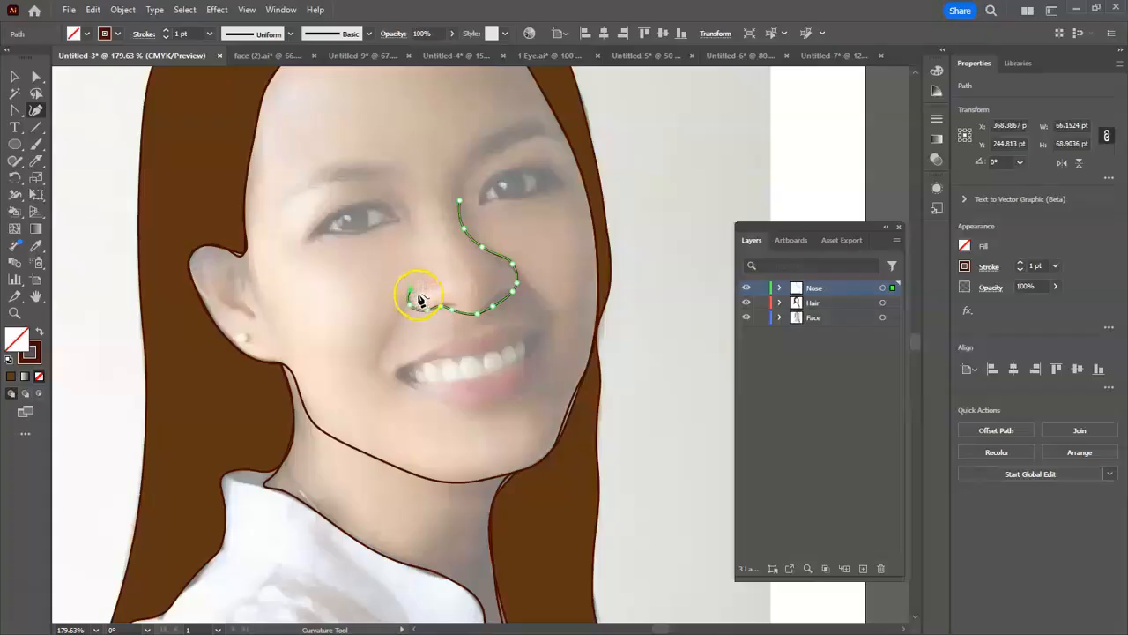
{"action": "left_click", "coordinate": [439, 306]}
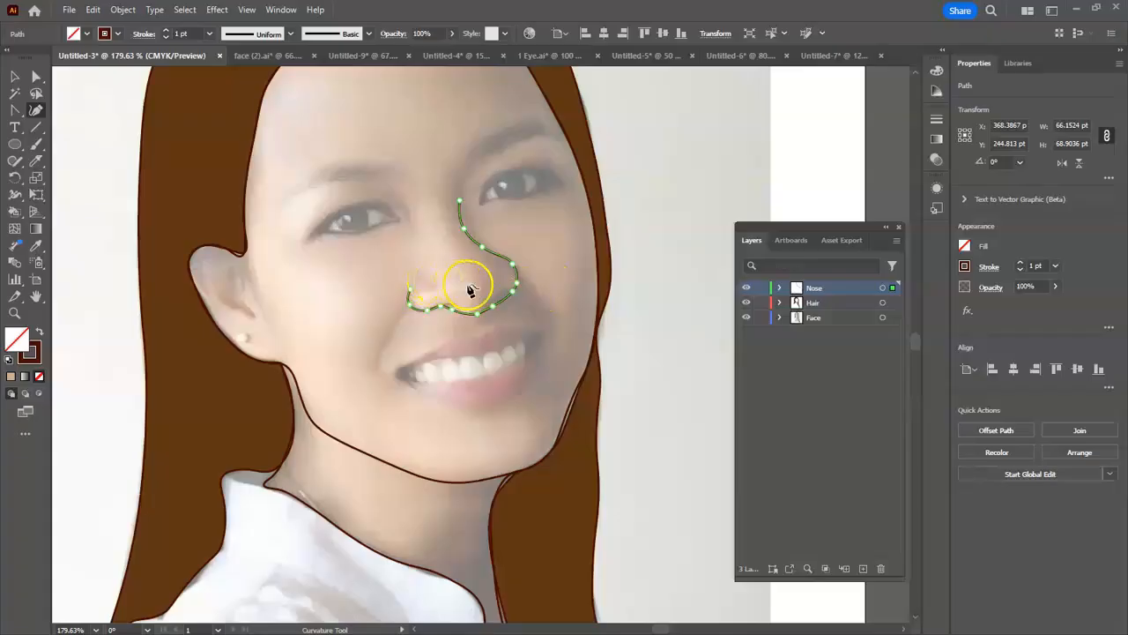
{"action": "left_click", "coordinate": [17, 78]}
{"action": "left_click", "coordinate": [319, 258]}
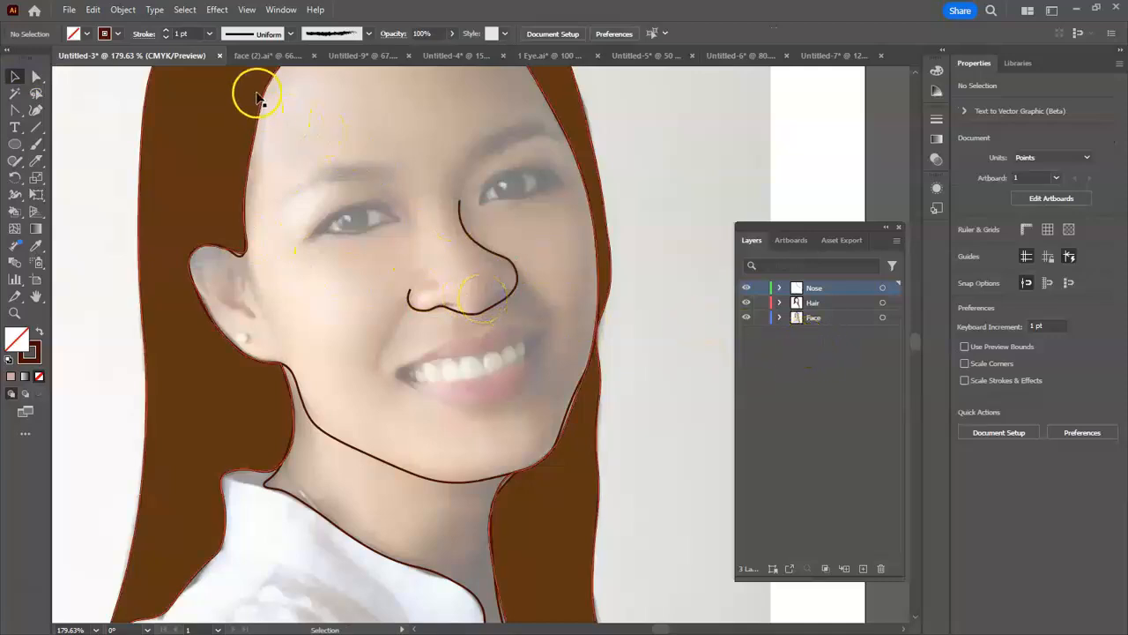
- Switch to the face (2).ai document to view the finished portrait illustration
{"action": "left_click", "coordinate": [257, 60]}
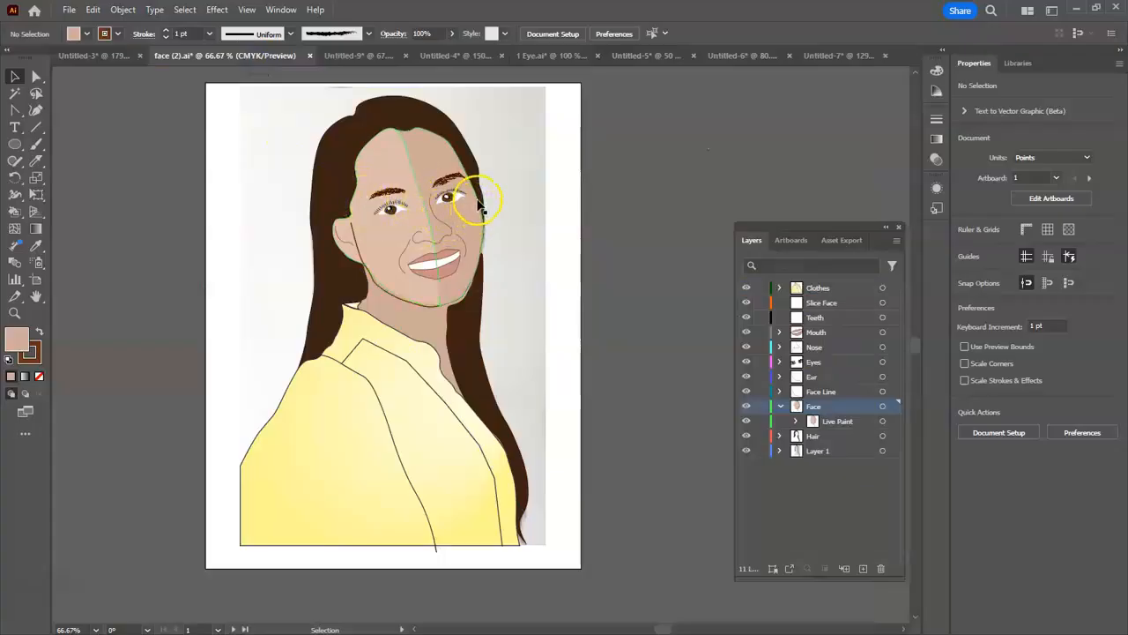
- Examine the finished portrait's eyes, brows, nose, mouth and two-tone face shading up close
{"action": "key", "text": "ctrl+plus"}
{"action": "key", "text": "ctrl+plus"}
{"action": "key", "text": "space"}
{"action": "left_click_drag", "start_coordinate": [495, 238], "coordinate": [511, 464]}
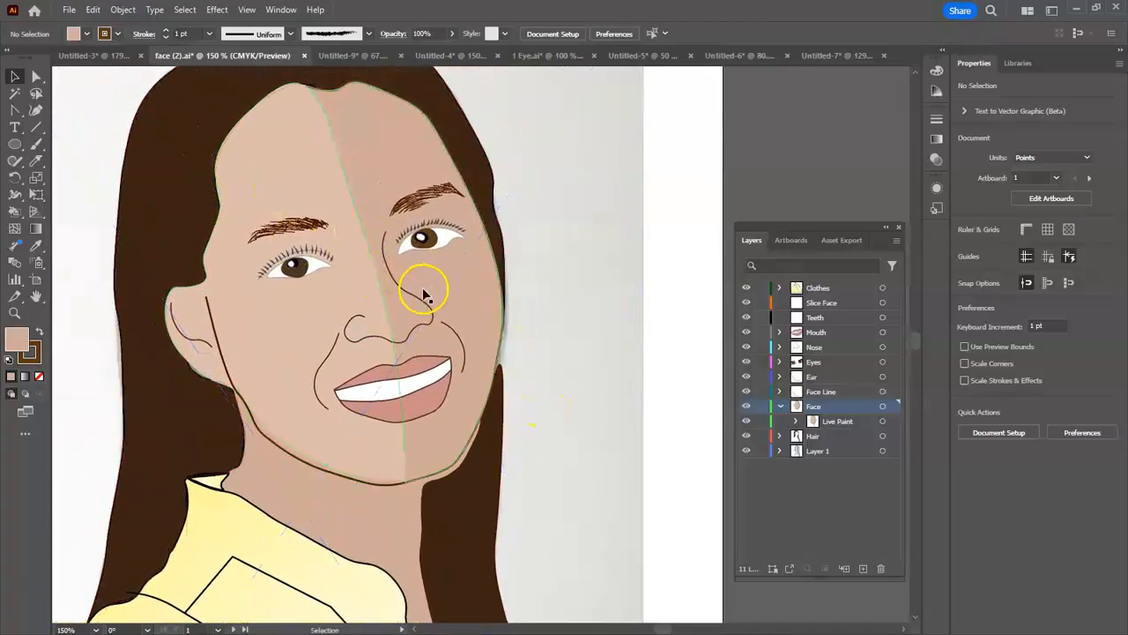
{"action": "left_click", "coordinate": [14, 313]}
{"action": "left_click_drag", "start_coordinate": [263, 230], "coordinate": [441, 147]}
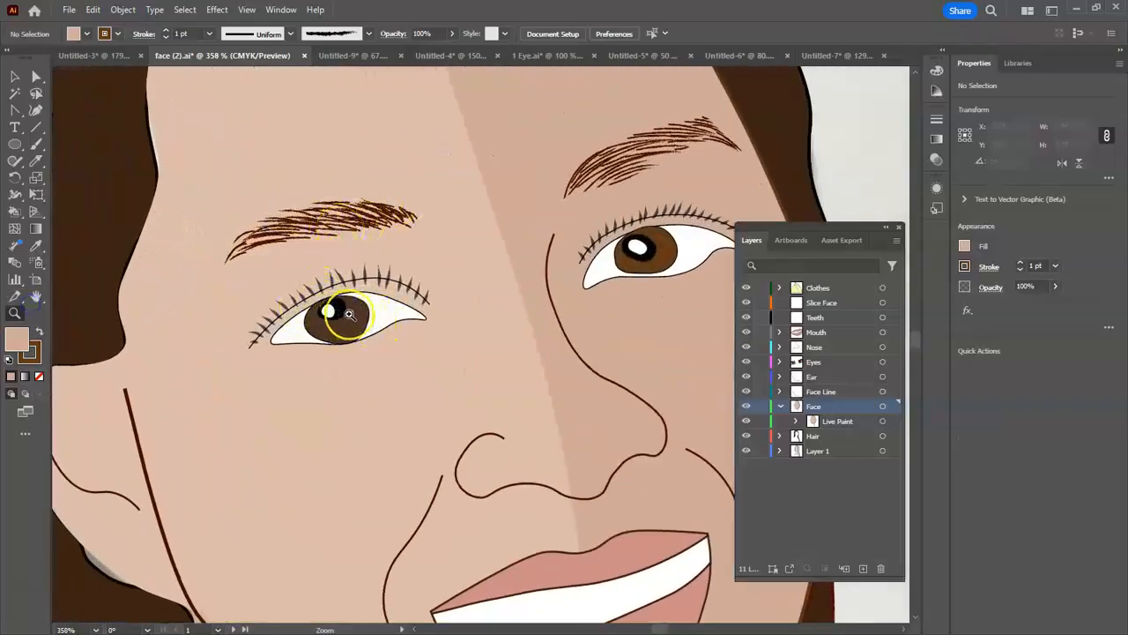
{"action": "left_click", "coordinate": [520, 259], "text": "alt"}
{"action": "left_click", "coordinate": [519, 257], "text": "alt"}
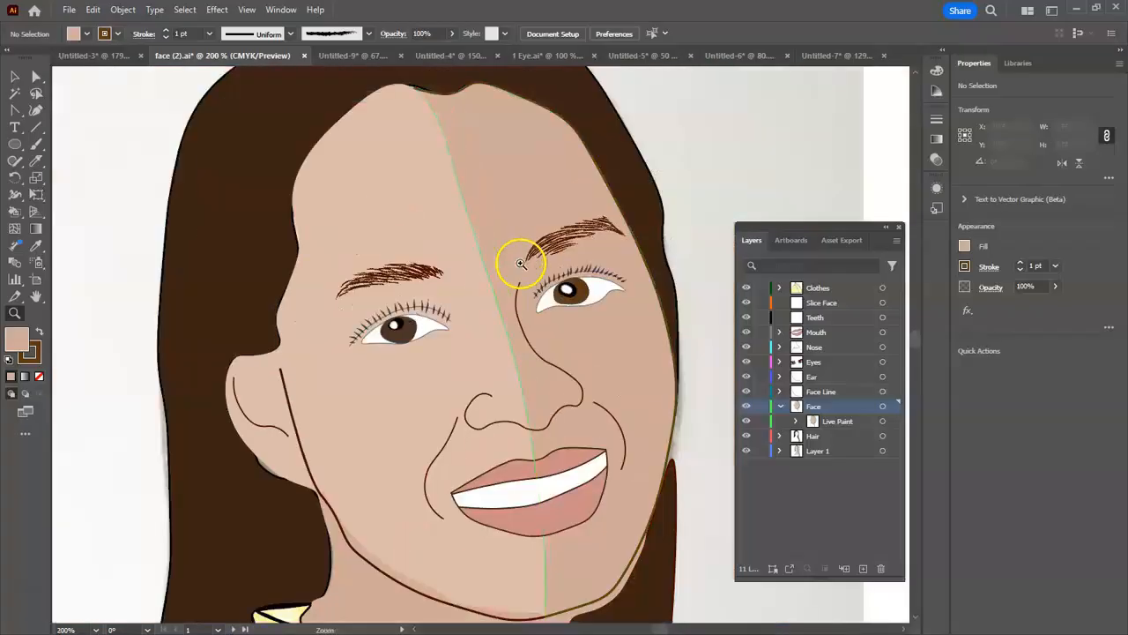
{"action": "left_click", "coordinate": [527, 261], "text": "alt"}
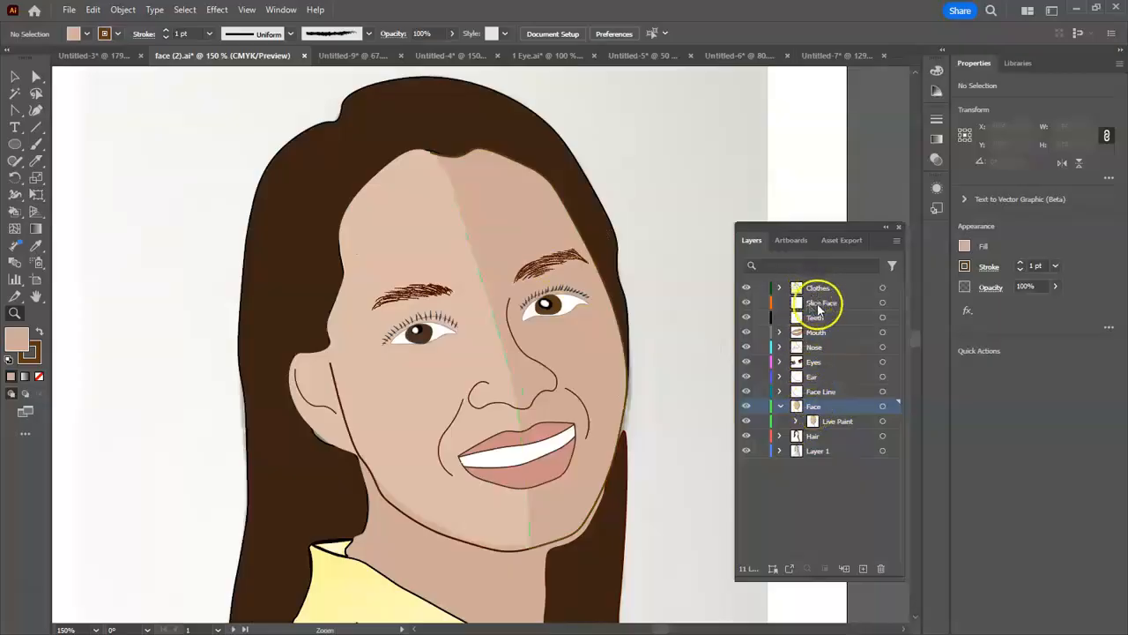
{"action": "left_click_drag", "start_coordinate": [674, 393], "coordinate": [590, 317]}
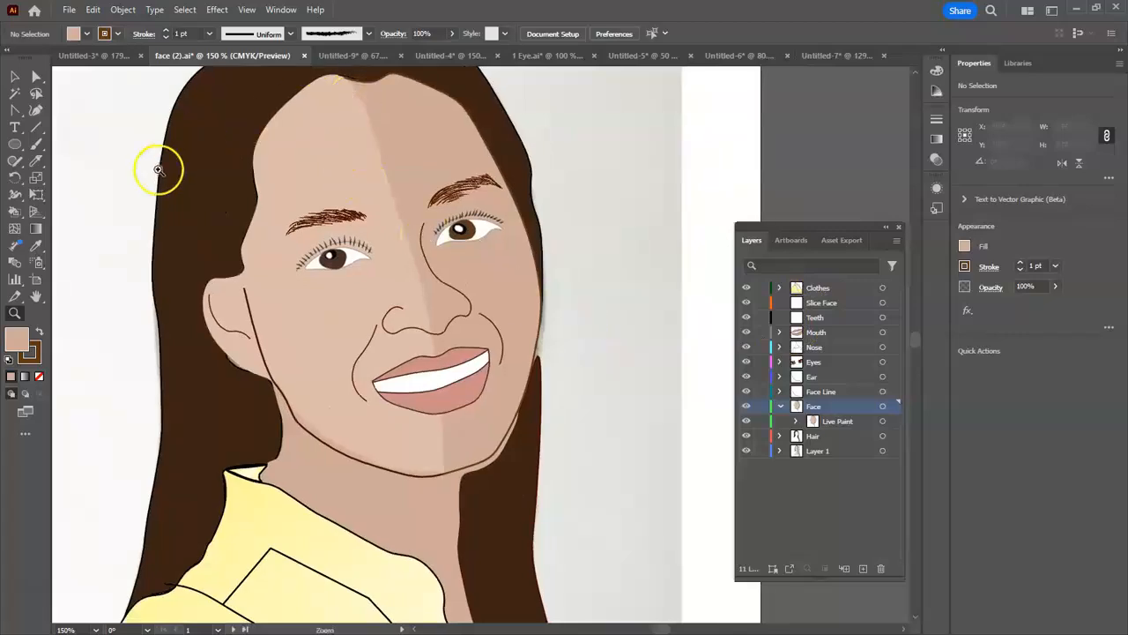
- Activate the Knife tool and examine the face shading, neck, hair and clothing of the finished portrait
{"action": "left_click", "coordinate": [37, 163]}
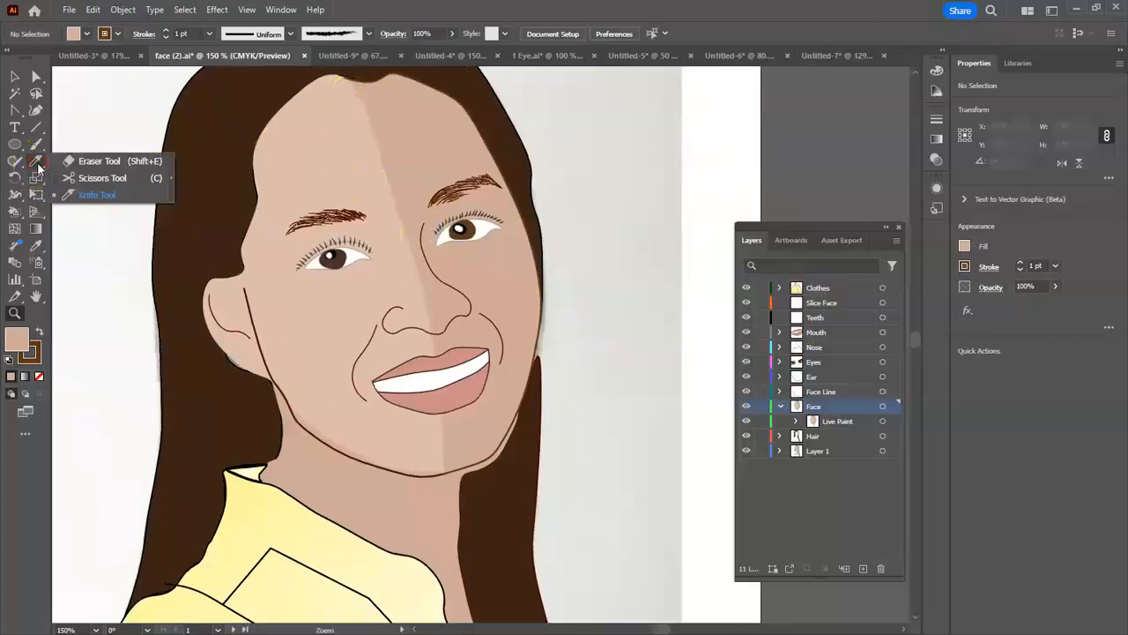
{"action": "left_click", "coordinate": [33, 163]}
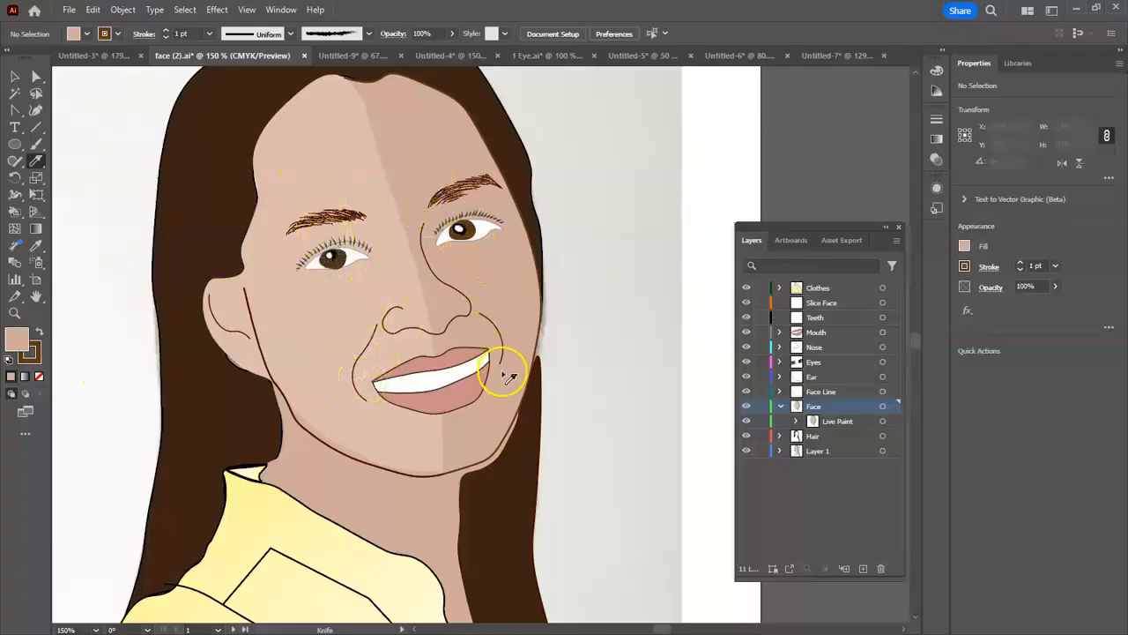
{"action": "scroll", "coordinate": [512, 379], "scroll_direction": "down", "scroll_amount": 6}
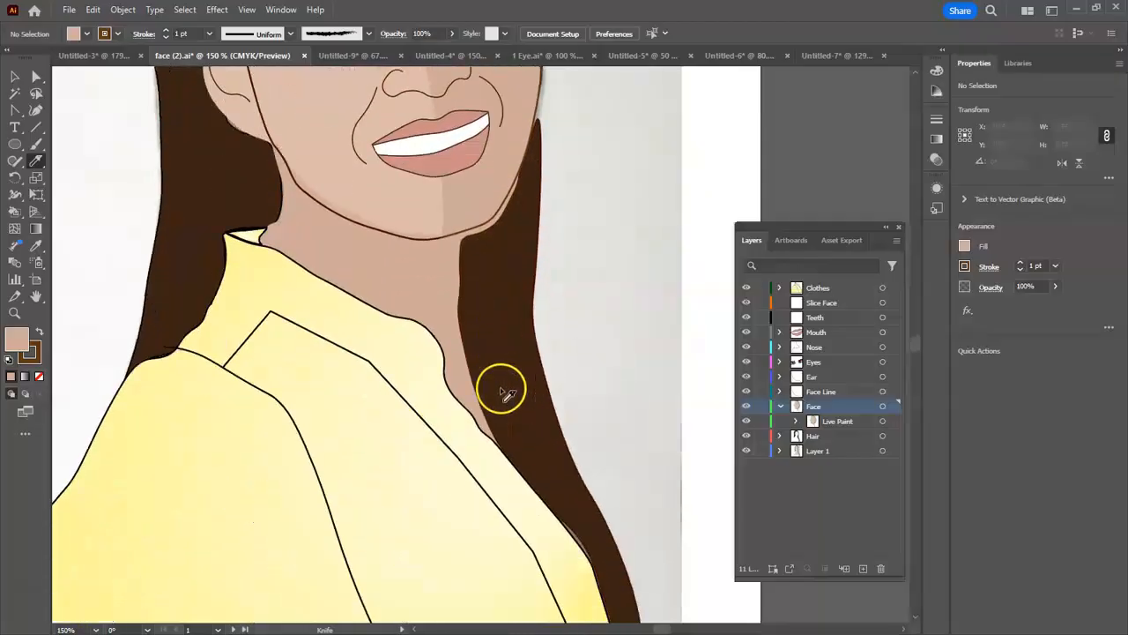
{"action": "scroll", "coordinate": [503, 396], "scroll_direction": "down", "scroll_amount": 1}
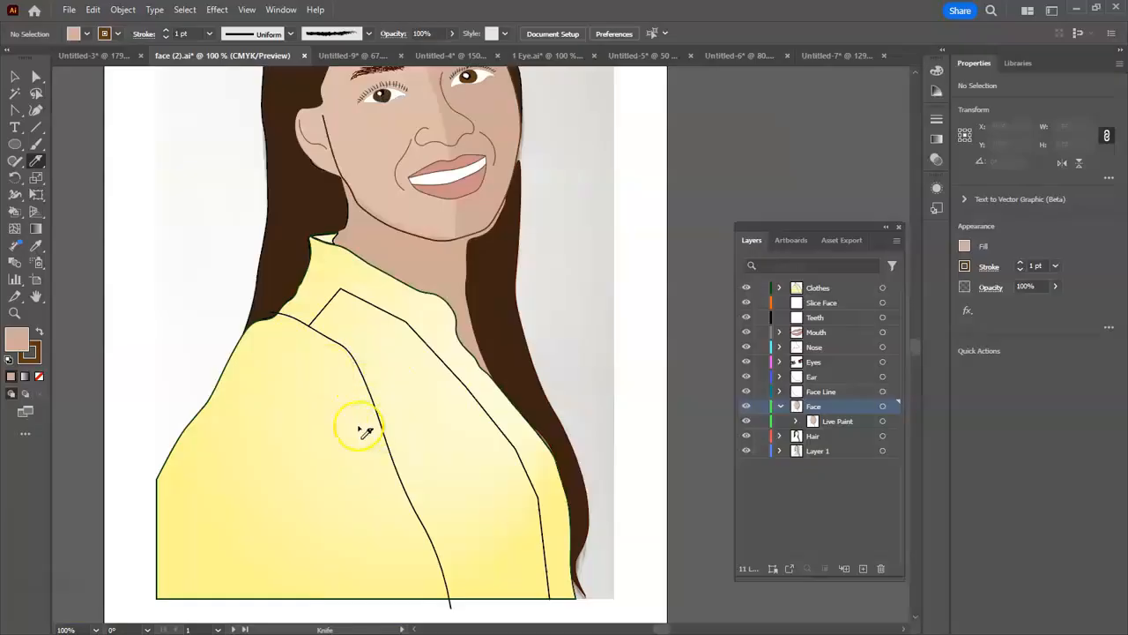
{"action": "scroll", "coordinate": [388, 407], "scroll_direction": "up", "scroll_amount": 3}
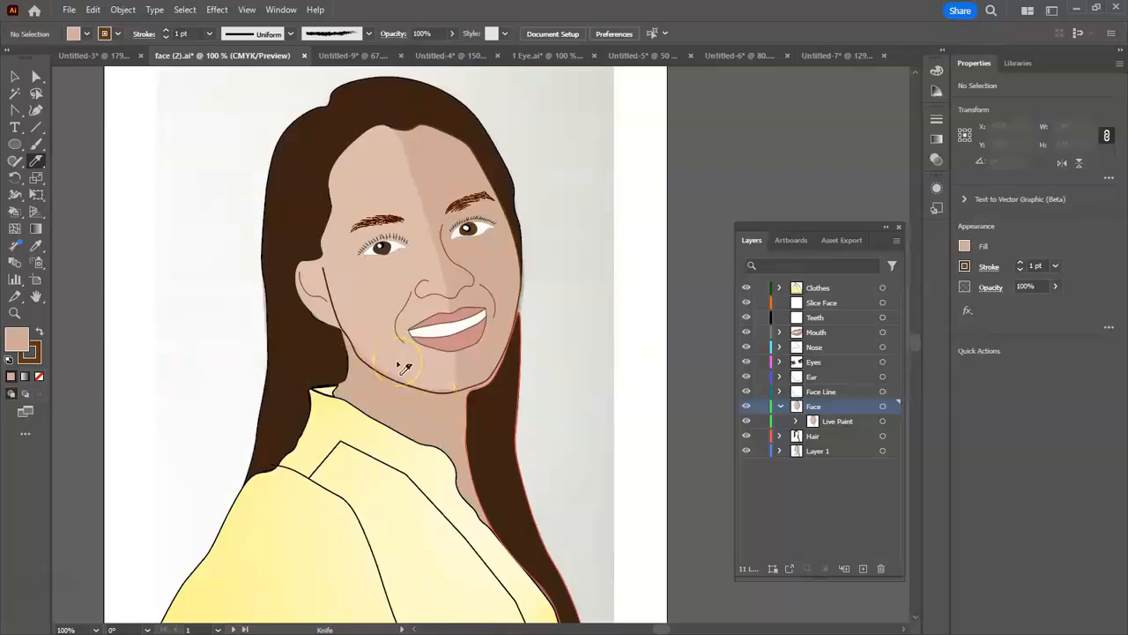
{"action": "key", "text": "v"}
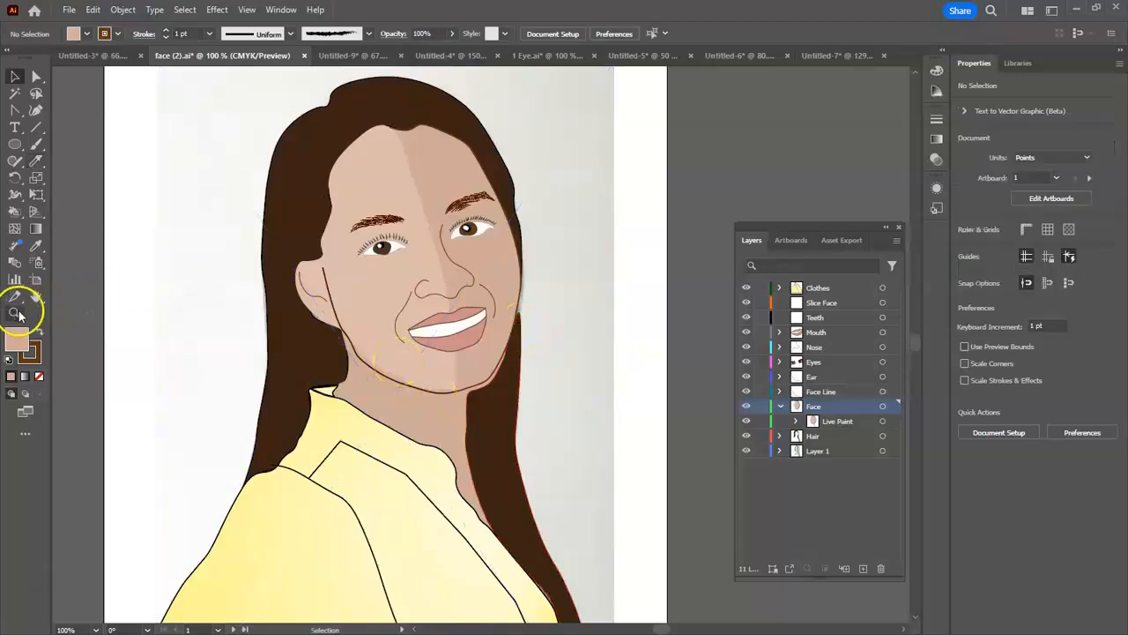
- Look at the original photo's face in the Untitled-3 document, then return to the face (2).ai document
{"action": "left_click", "coordinate": [93, 58]}
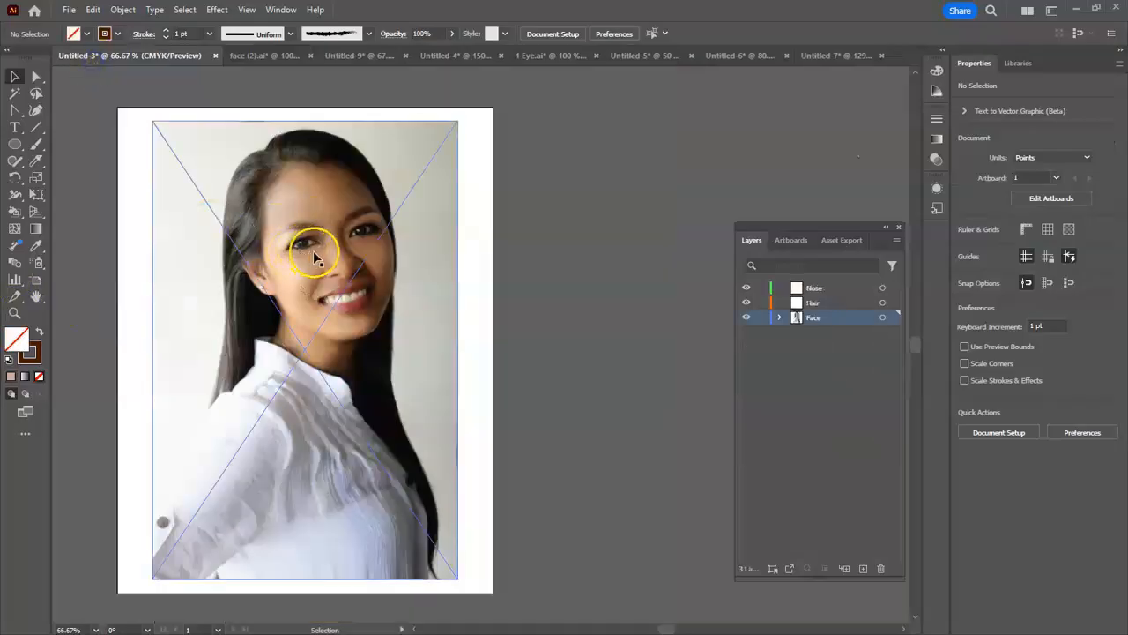
{"action": "left_click", "coordinate": [15, 313]}
{"action": "left_click_drag", "start_coordinate": [284, 245], "coordinate": [456, 245]}
{"action": "left_click", "coordinate": [246, 58]}
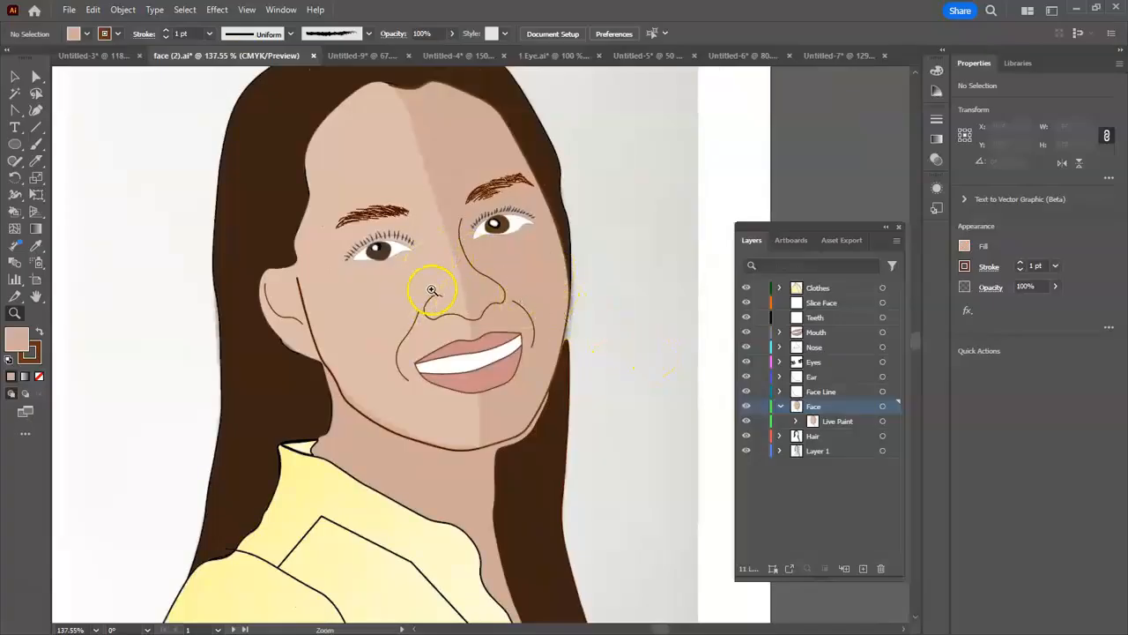
- Float the Swatches panel beside the portrait and load the Skintones swatch library
{"action": "left_click_drag", "start_coordinate": [822, 226], "coordinate": [809, 174]}
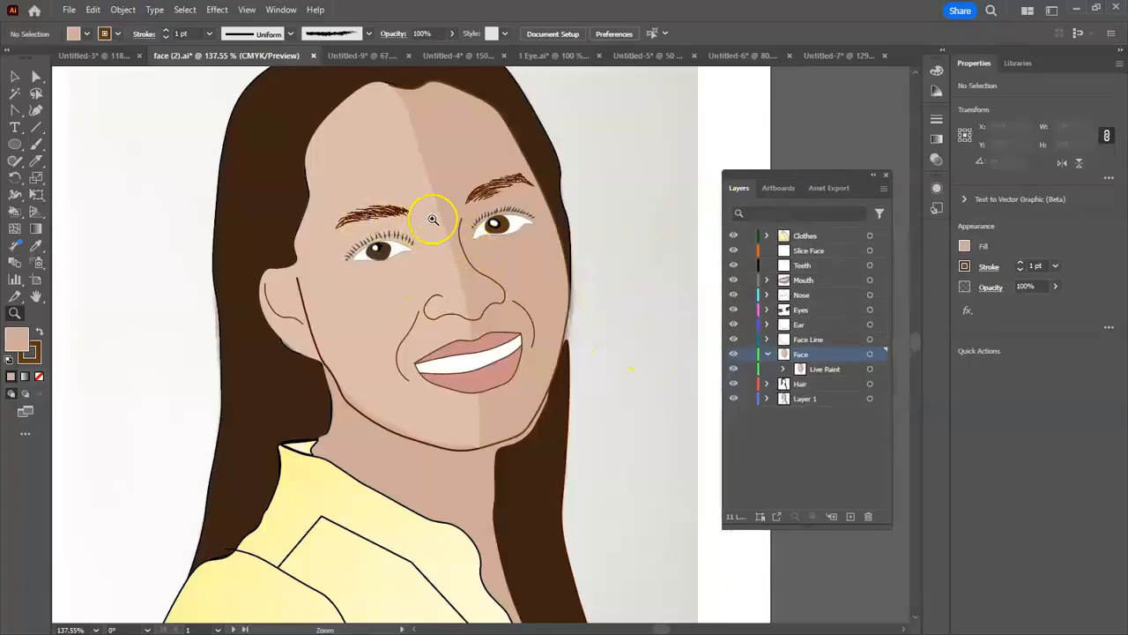
{"action": "left_click", "coordinate": [86, 34]}
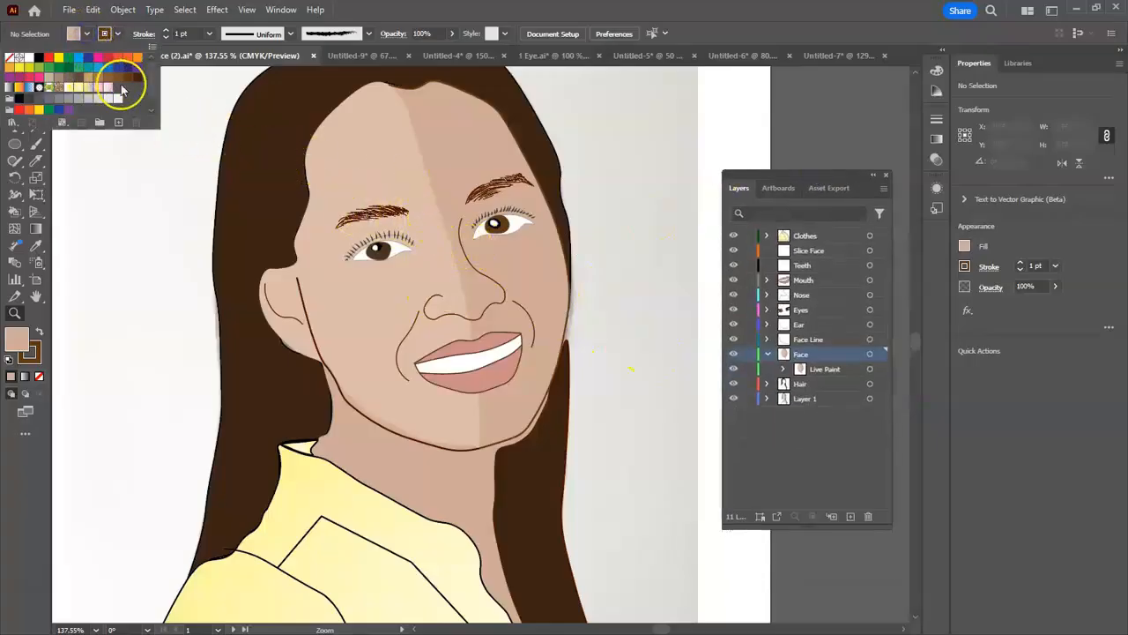
{"action": "left_click", "coordinate": [693, 363]}
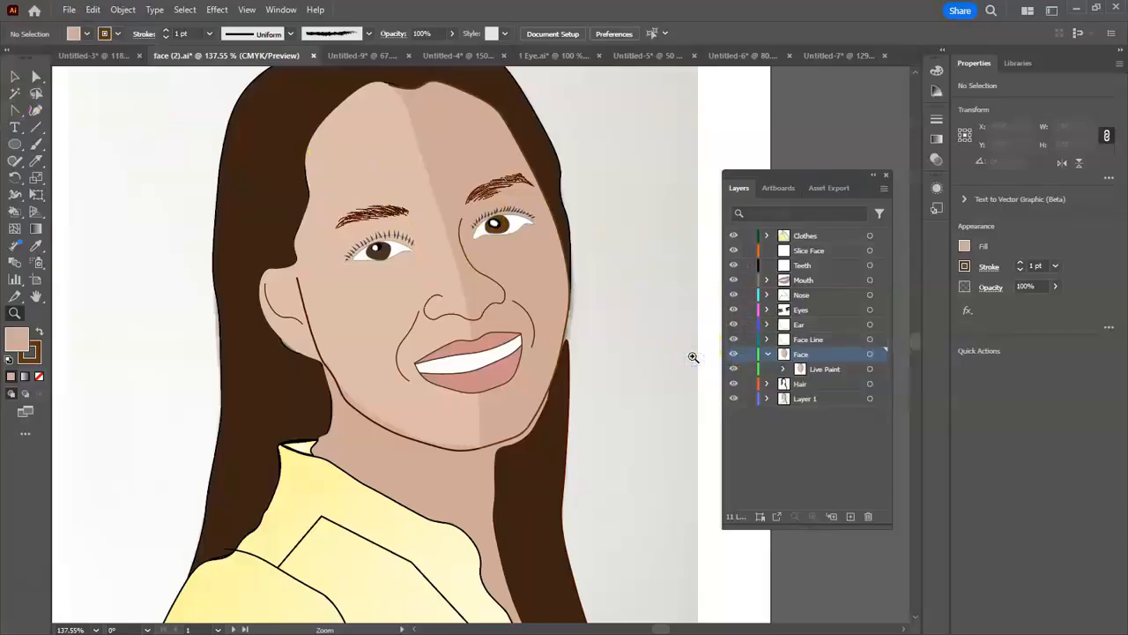
{"action": "left_click_drag", "start_coordinate": [336, 217], "coordinate": [716, 183]}
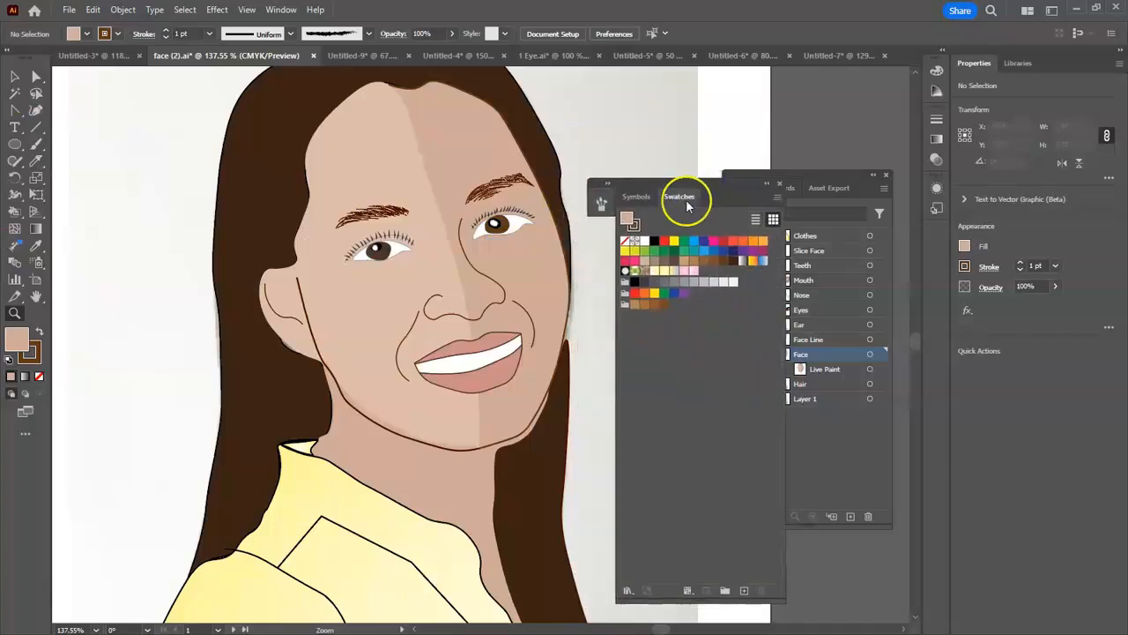
{"action": "left_click", "coordinate": [627, 589]}
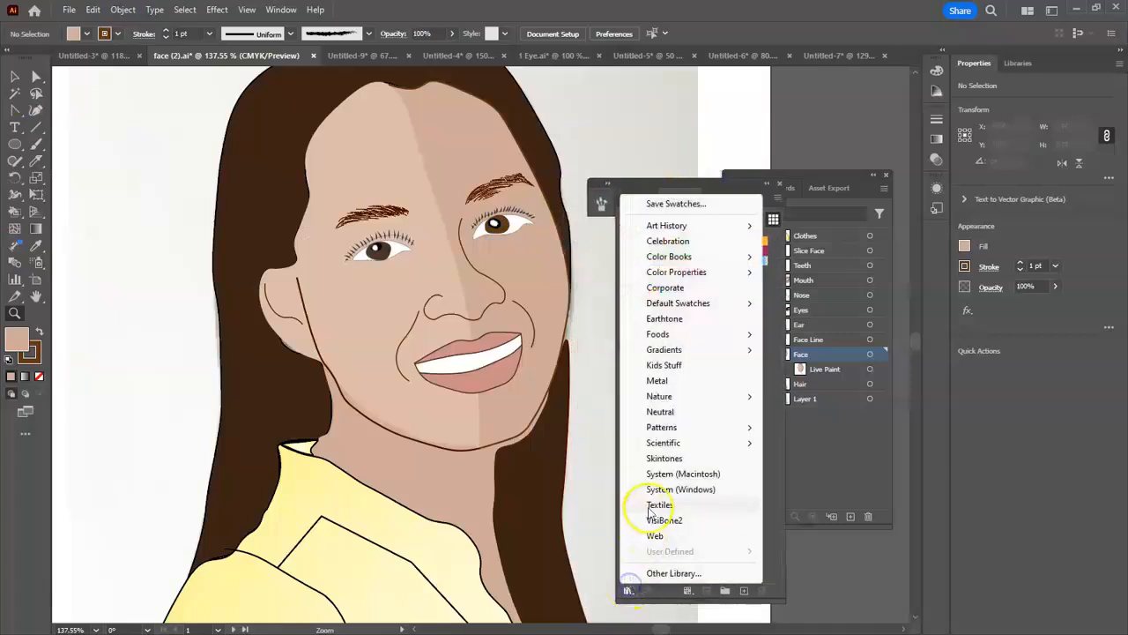
{"action": "left_click", "coordinate": [663, 459]}
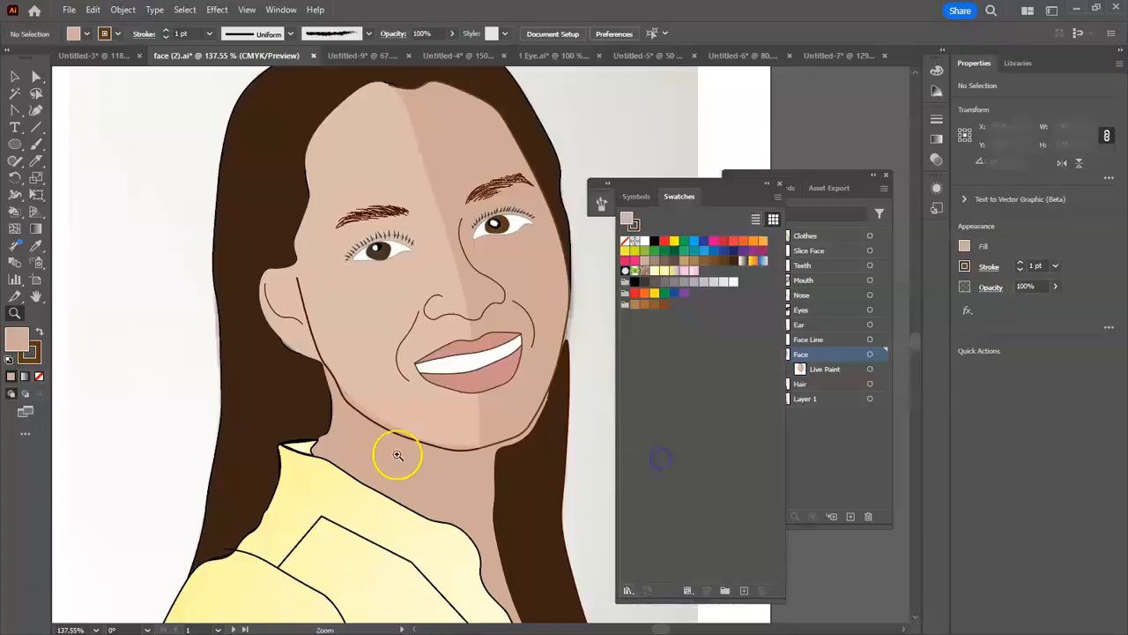
- Arrange the floating Skintones, Swatches and Layers panels beside the artwork, clear of the whole portrait
{"action": "left_click_drag", "start_coordinate": [63, 368], "coordinate": [684, 378]}
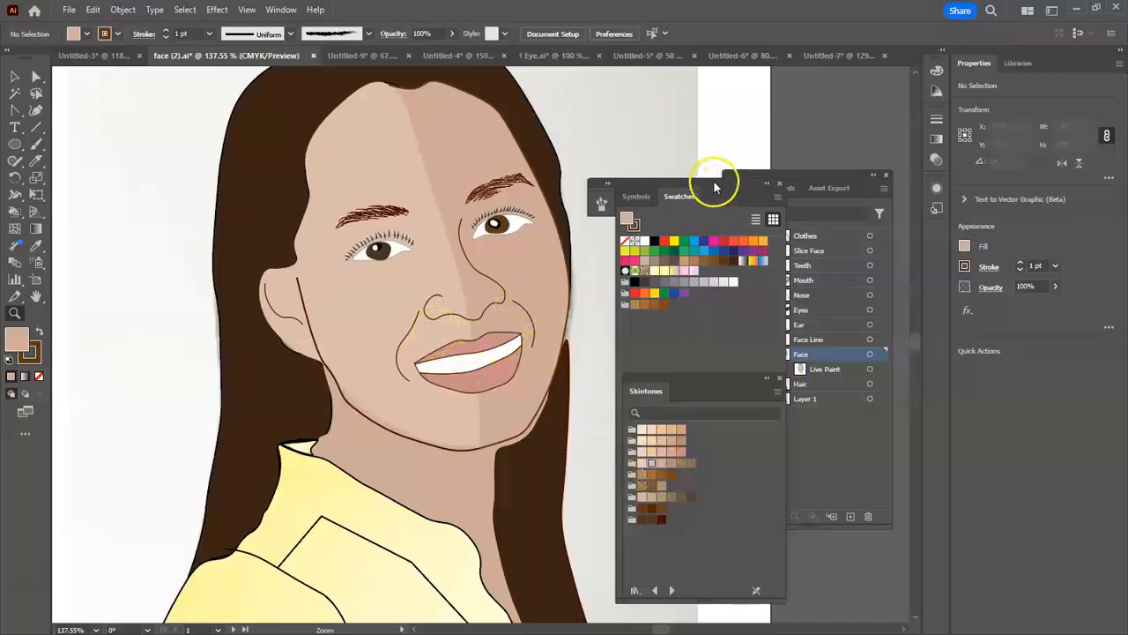
{"action": "left_click_drag", "start_coordinate": [719, 194], "coordinate": [765, 120]}
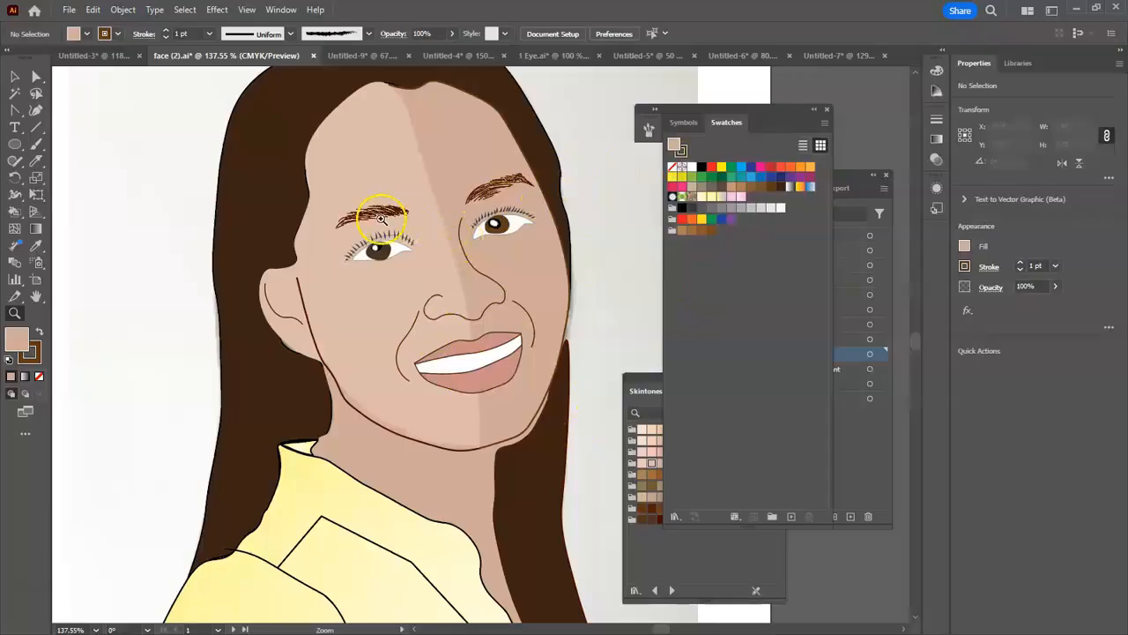
{"action": "key", "text": "ctrl+minus"}
{"action": "key", "text": "ctrl+minus"}
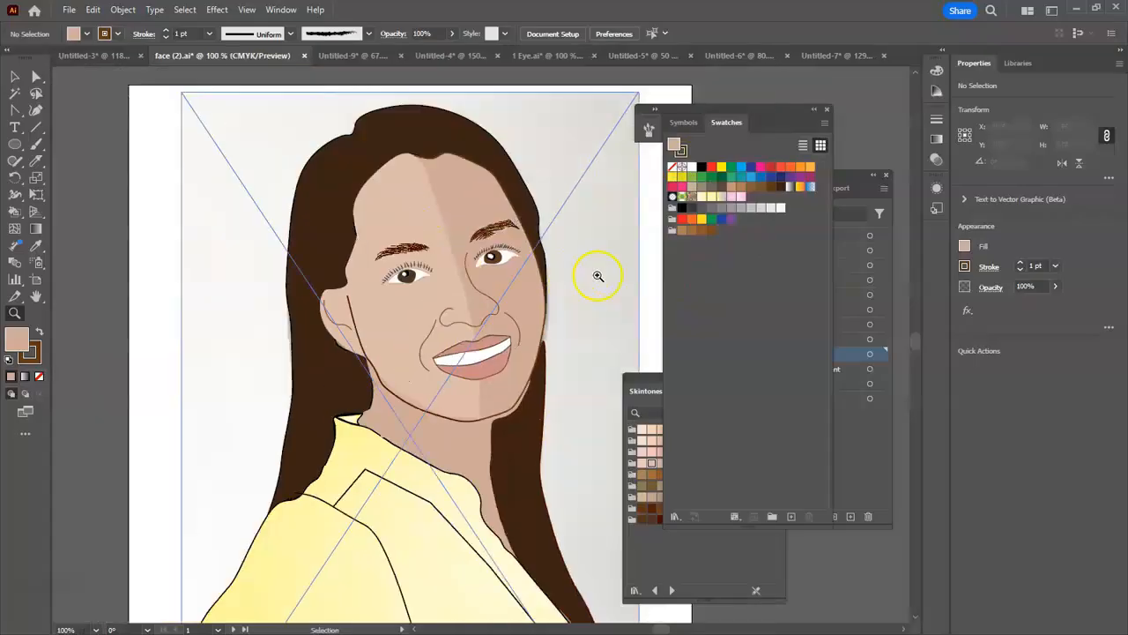
{"action": "left_click_drag", "start_coordinate": [574, 343], "coordinate": [486, 273]}
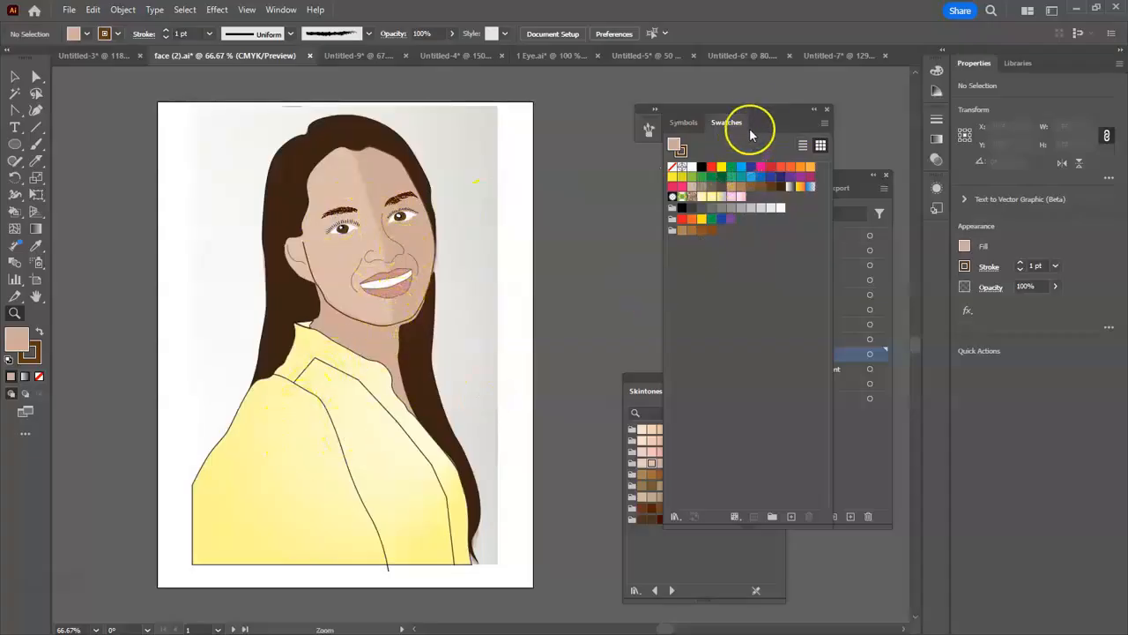
{"action": "left_click_drag", "start_coordinate": [766, 108], "coordinate": [657, 235]}
{"action": "left_click_drag", "start_coordinate": [793, 171], "coordinate": [812, 104]}
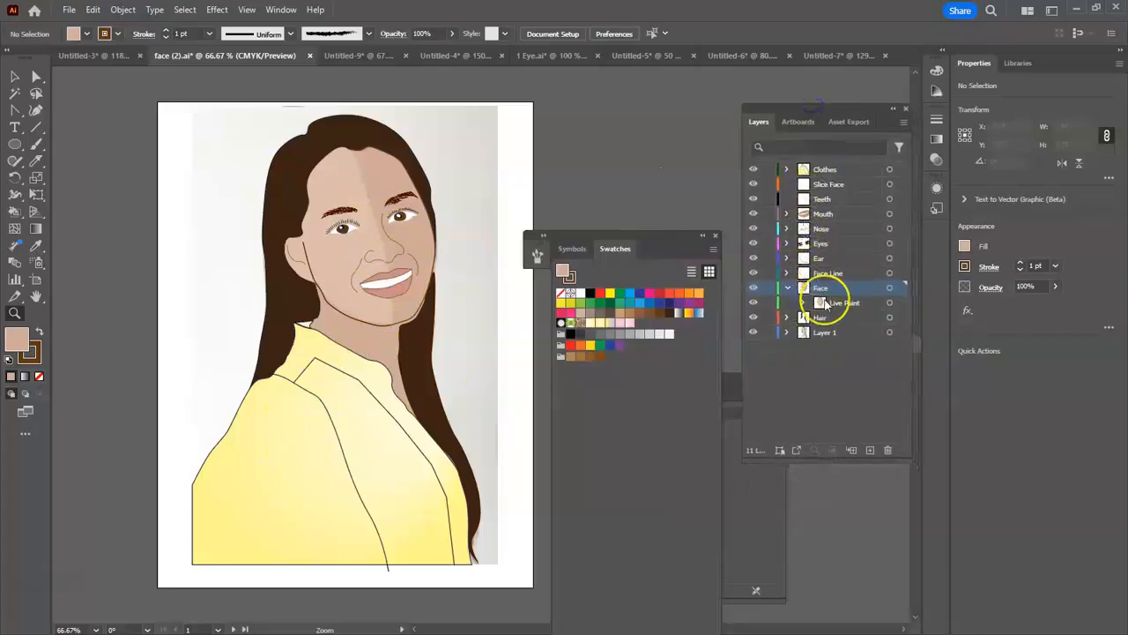